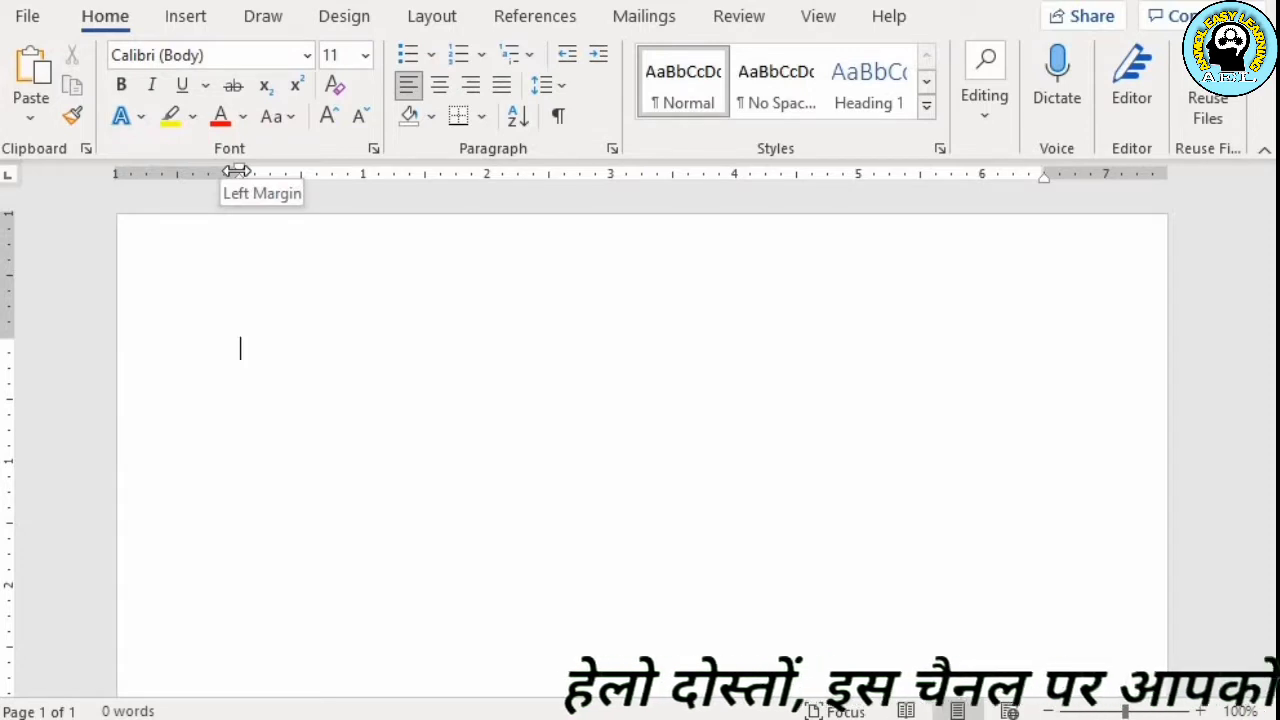
Remove the left, top, right and bottom page margins so the writing area fills the whole page
{"action": "left_click_drag", "start_coordinate": [236, 171], "coordinate": [112, 173]}
{"action": "left_click_drag", "start_coordinate": [5, 340], "coordinate": [5, 212]}
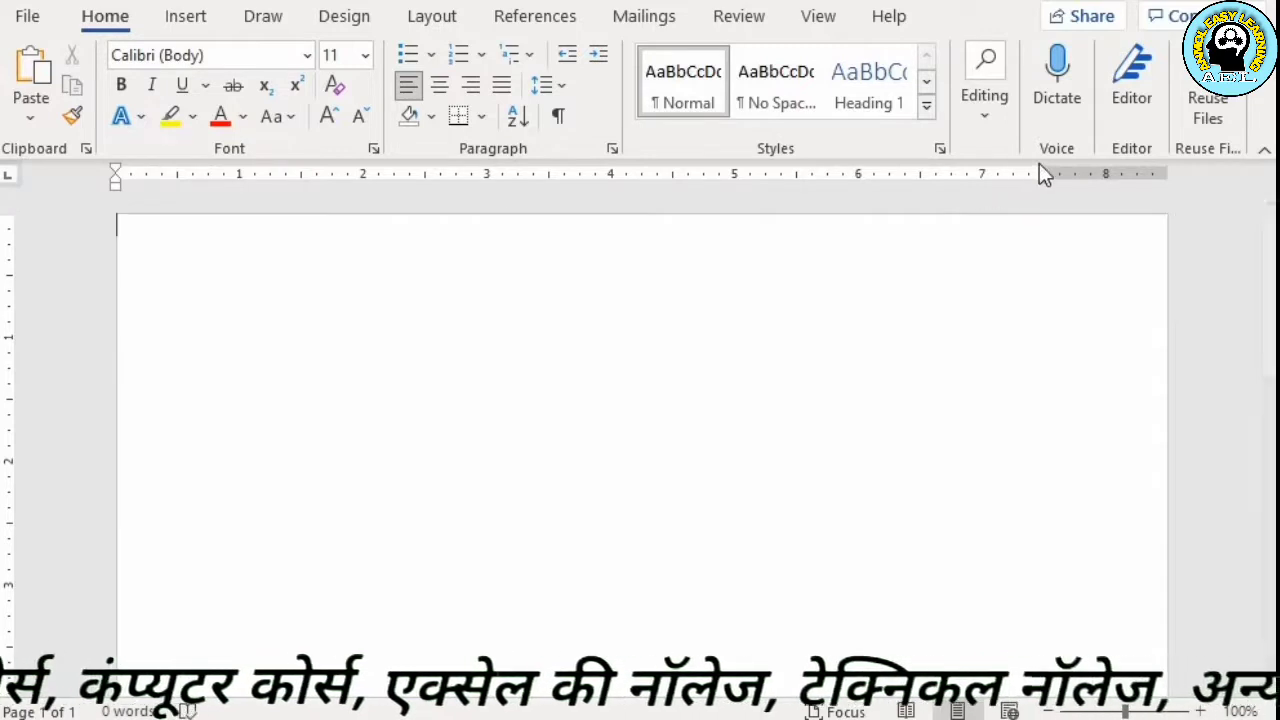
{"action": "left_click_drag", "start_coordinate": [1122, 173], "coordinate": [1168, 173]}
{"action": "left_click_drag", "start_coordinate": [1269, 278], "coordinate": [1268, 640]}
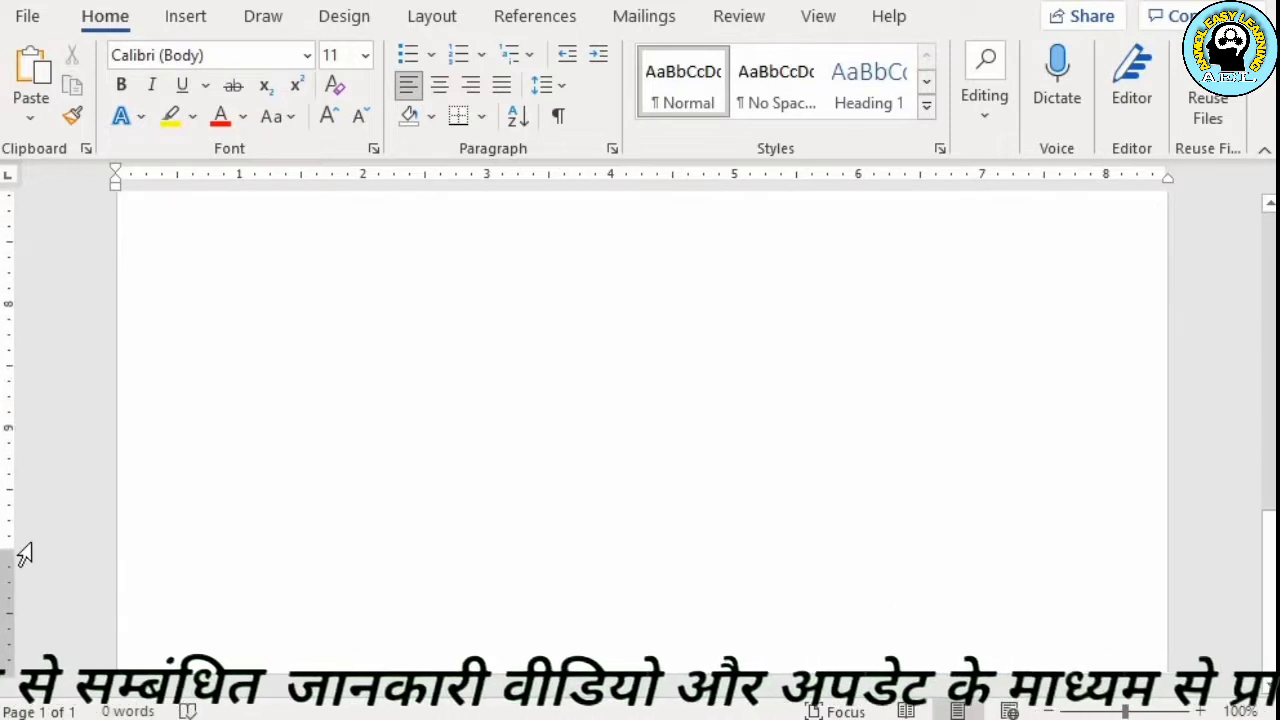
{"action": "left_click_drag", "start_coordinate": [8, 550], "coordinate": [8, 673]}
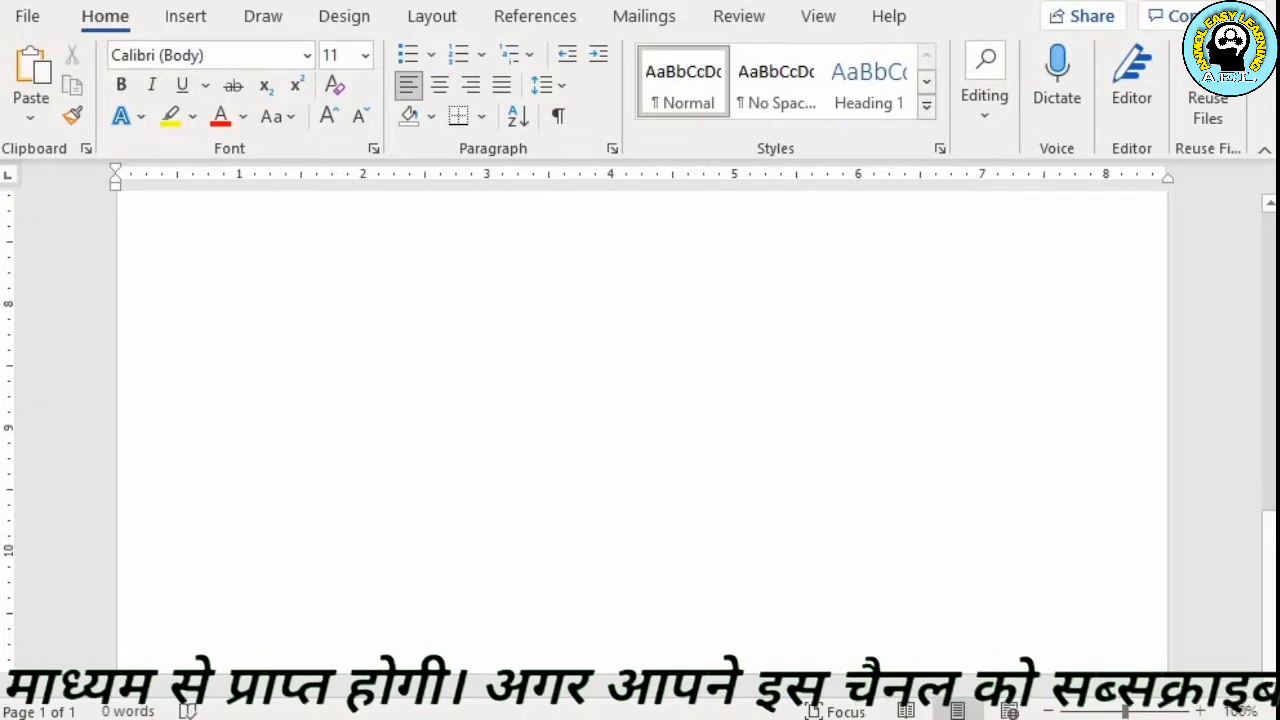
{"action": "left_click_drag", "start_coordinate": [1268, 558], "coordinate": [1262, 215]}
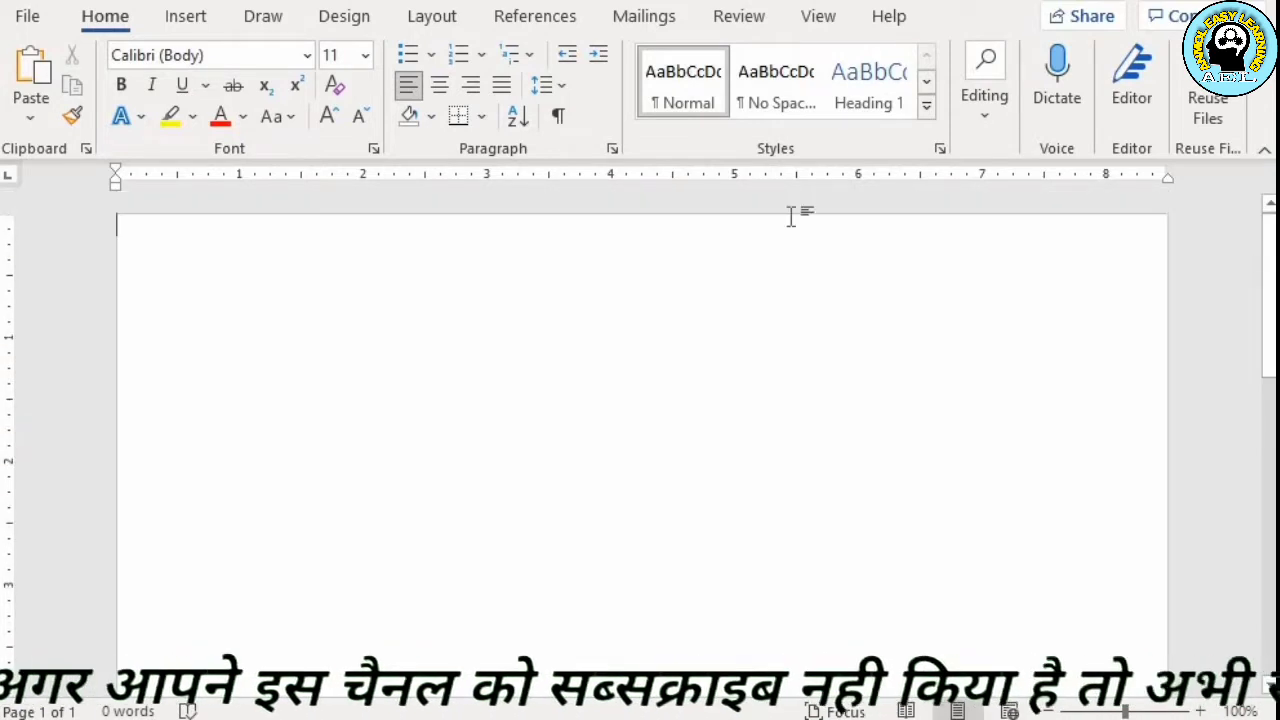
Add a picture watermark from the Desktop image "AEL Logo png.png" at 15% scale with Washout enabled
{"action": "left_click", "coordinate": [330, 20]}
{"action": "left_click", "coordinate": [987, 123]}
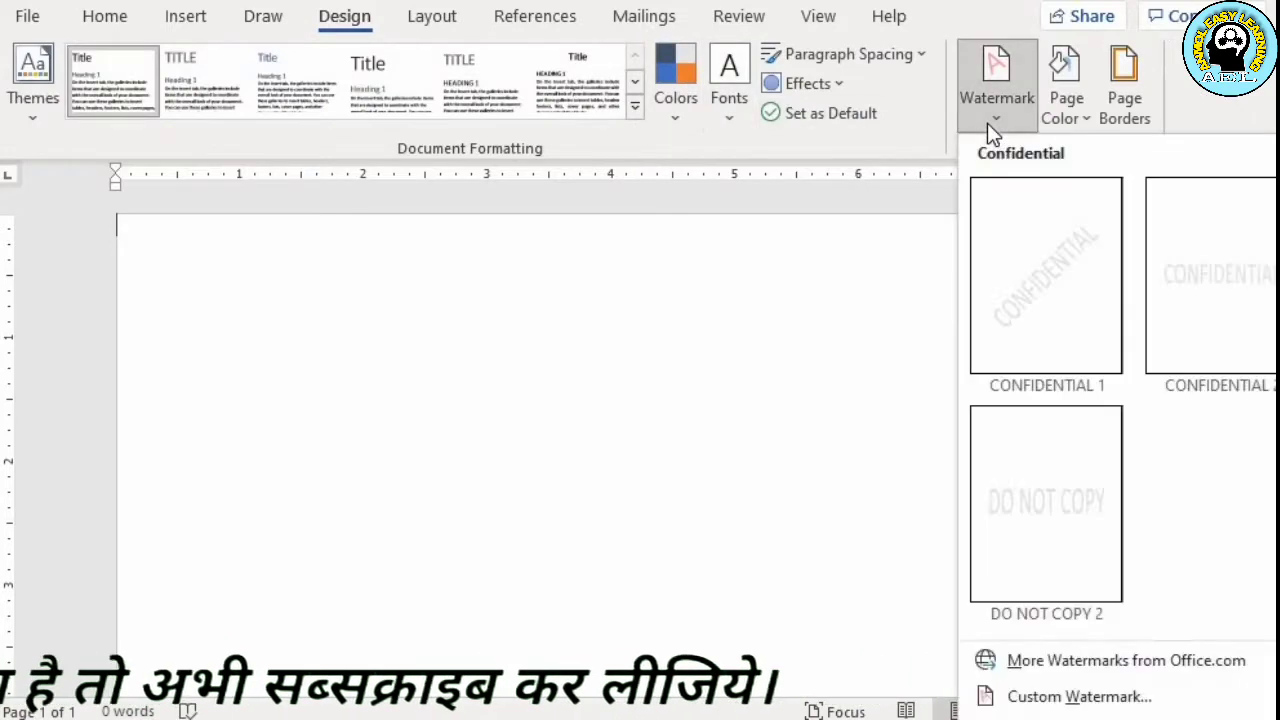
{"action": "left_click", "coordinate": [1088, 700]}
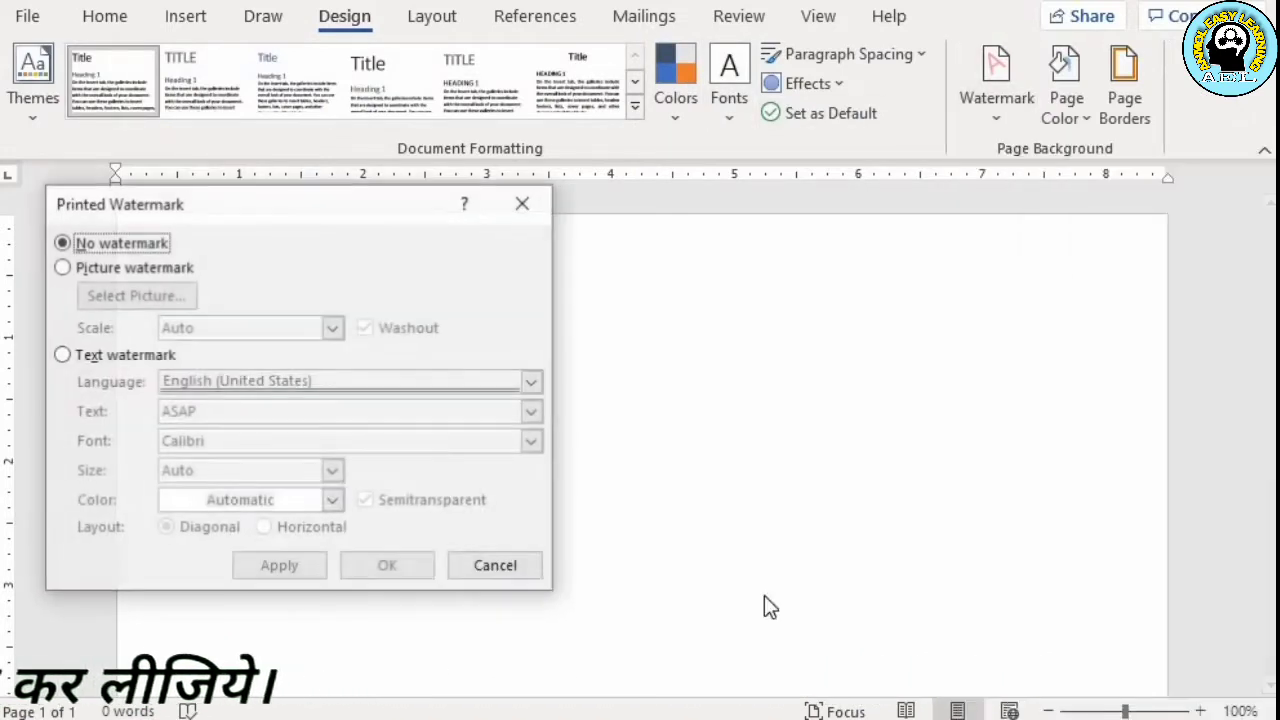
{"action": "left_click", "coordinate": [89, 266]}
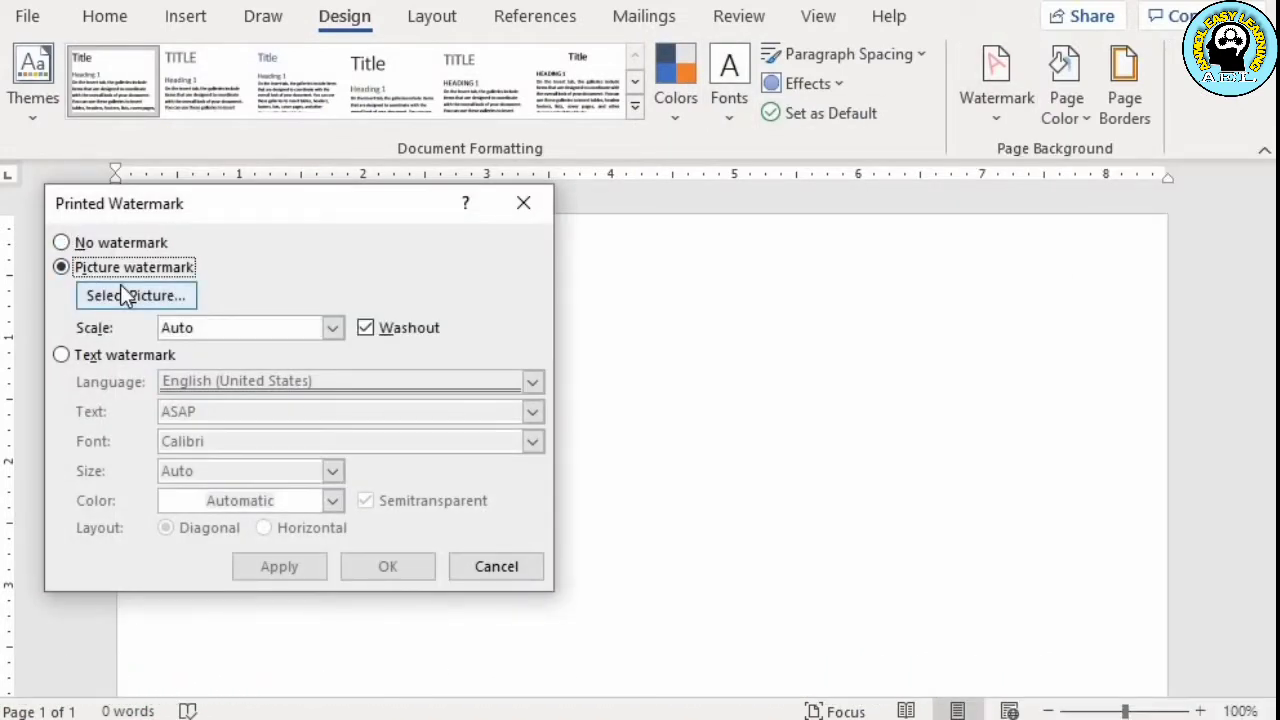
{"action": "left_click", "coordinate": [141, 297]}
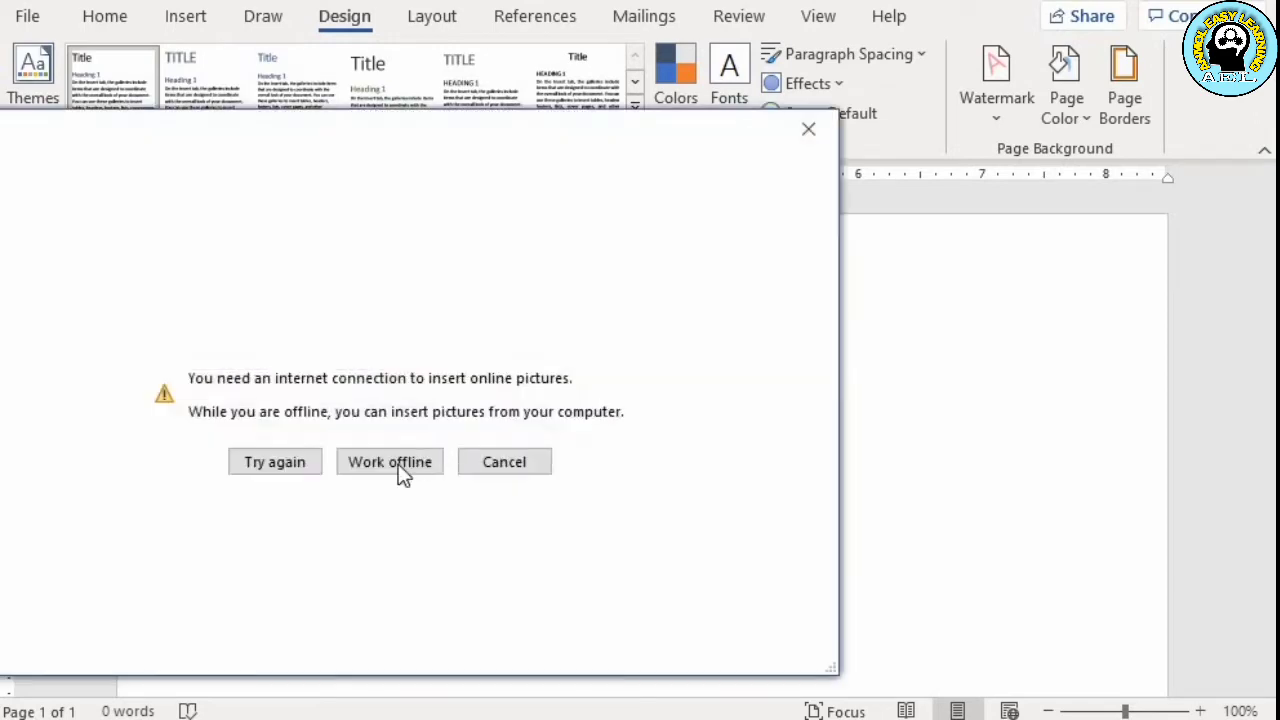
{"action": "left_click", "coordinate": [390, 463]}
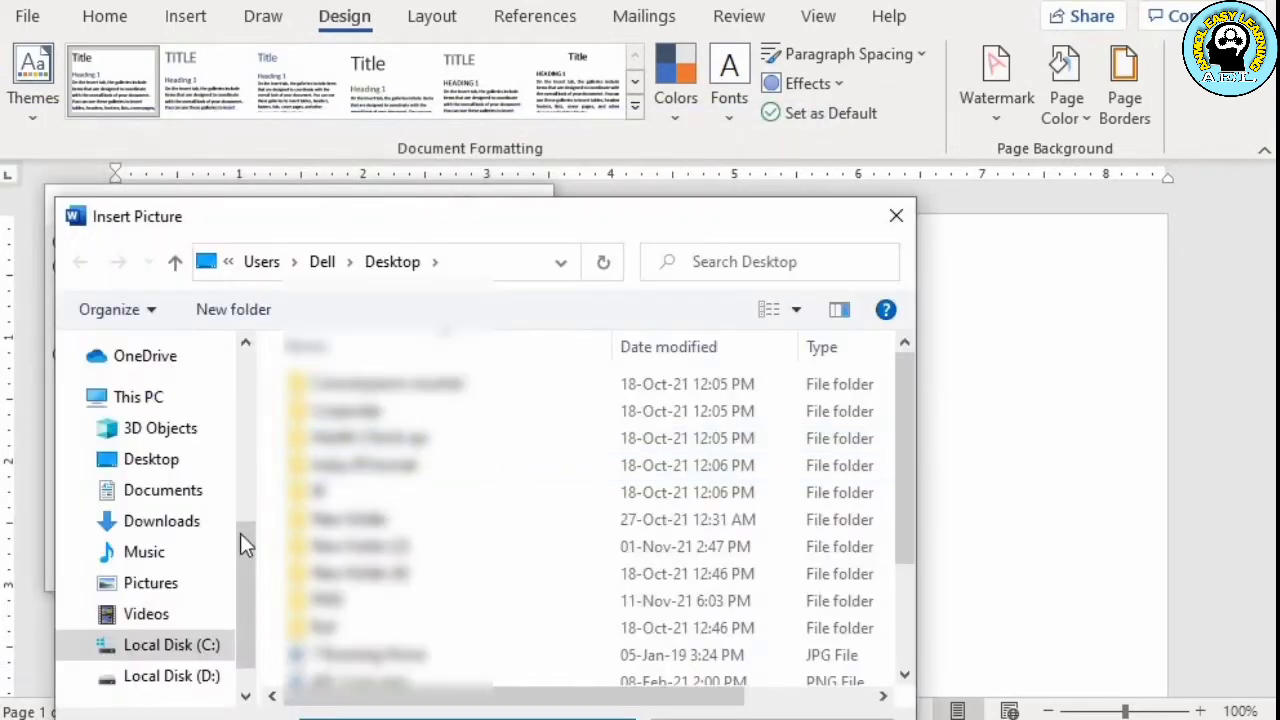
{"action": "left_click", "coordinate": [400, 682]}
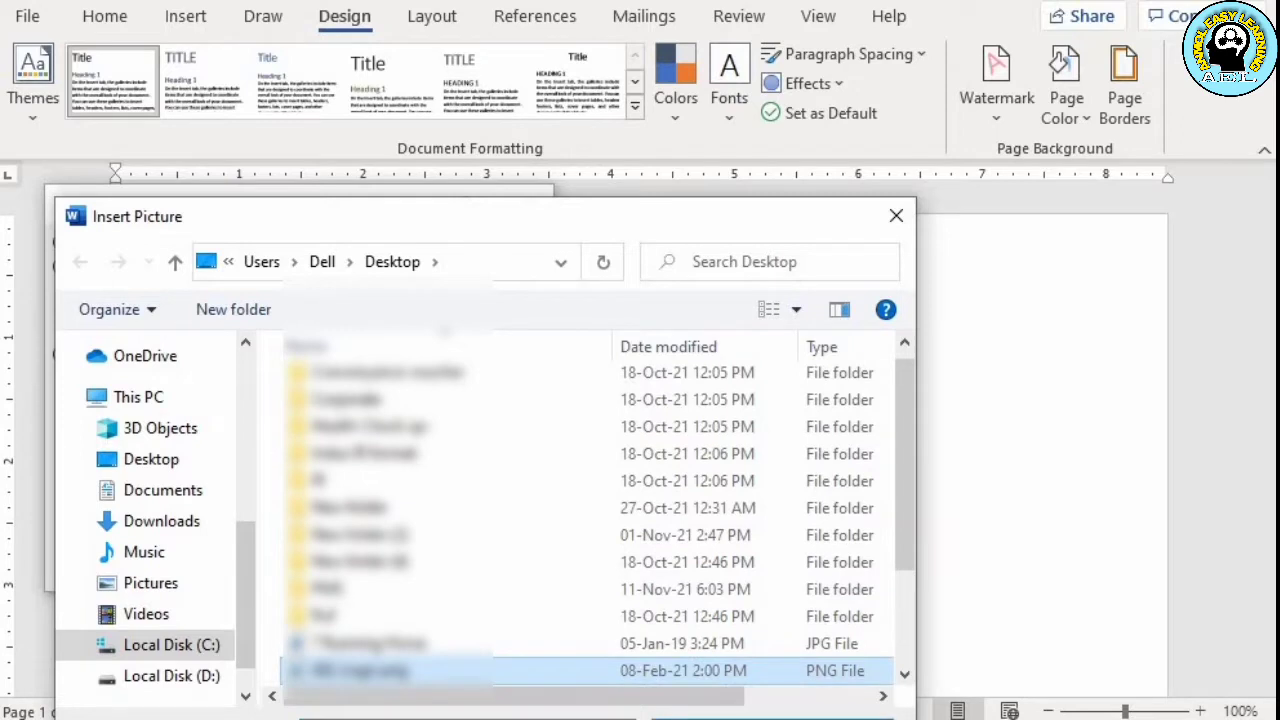
{"action": "left_click", "coordinate": [760, 718]}
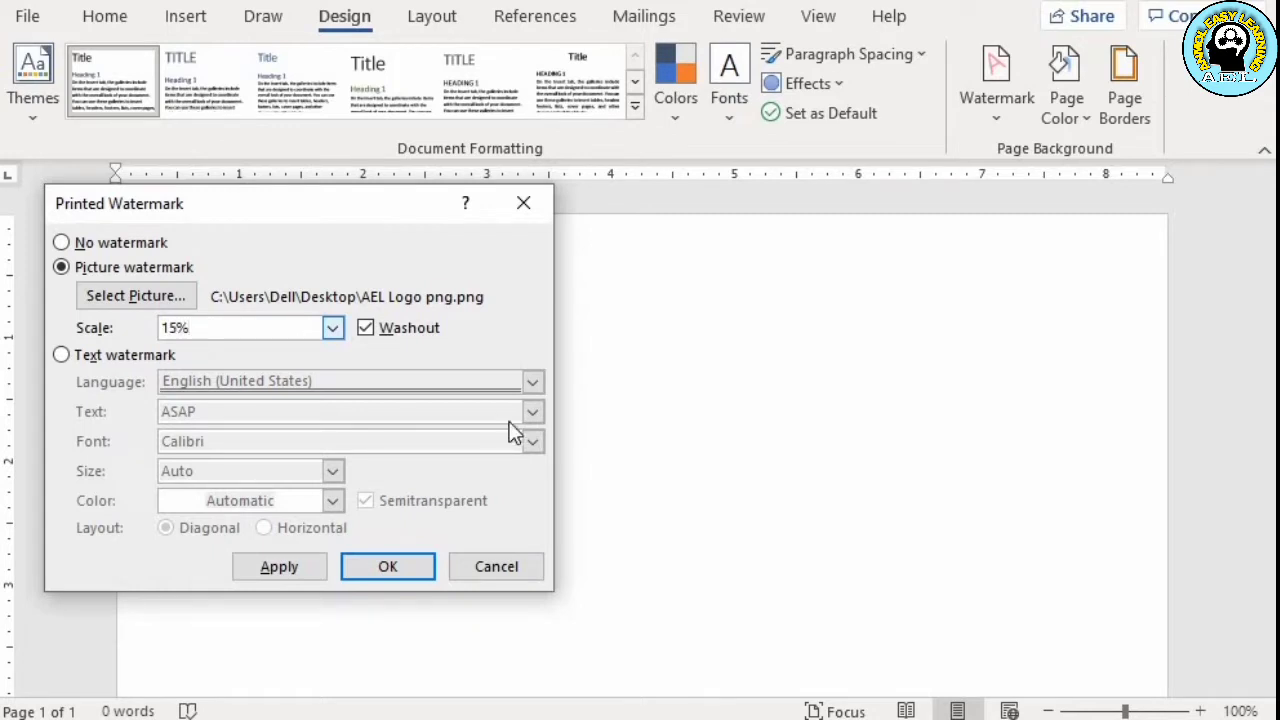
{"action": "left_click", "coordinate": [389, 567]}
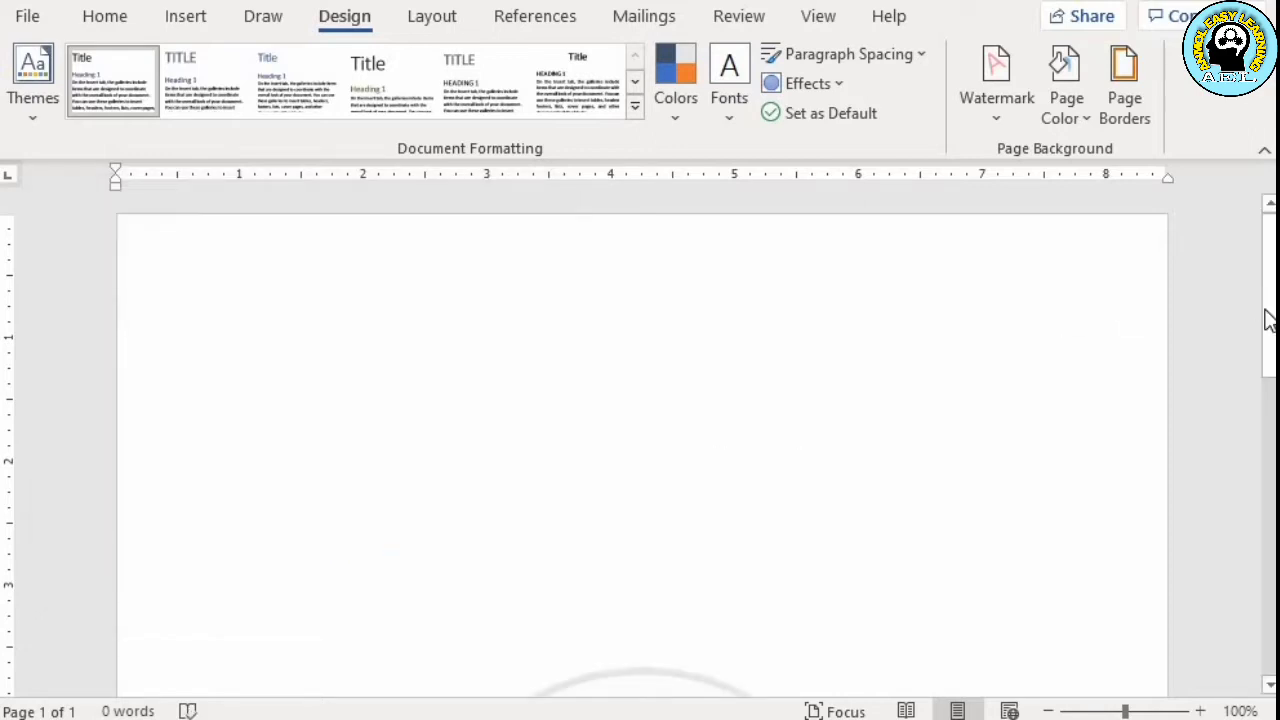
{"action": "left_click_drag", "start_coordinate": [1268, 320], "coordinate": [1249, 286]}
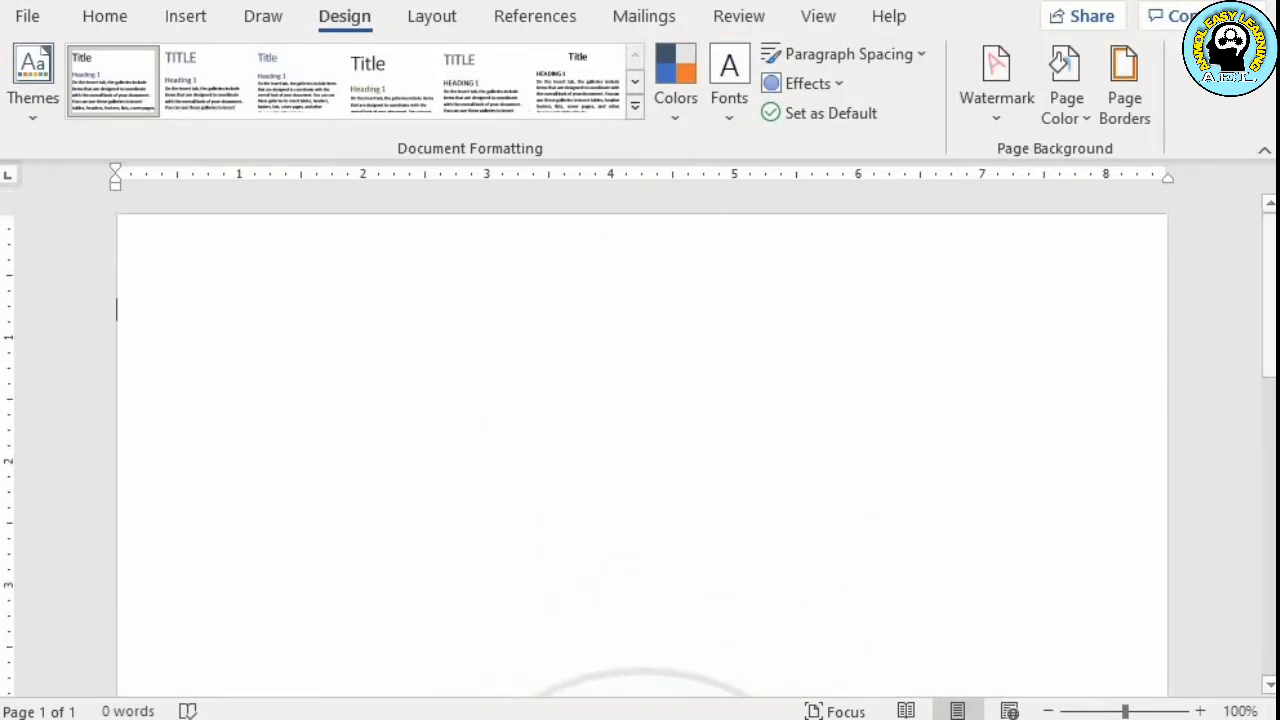
Draw a Flowchart Manual Input shape across the top of the page, about 8.4 inches wide and 1.5 inches tall
{"action": "left_click", "coordinate": [186, 16]}
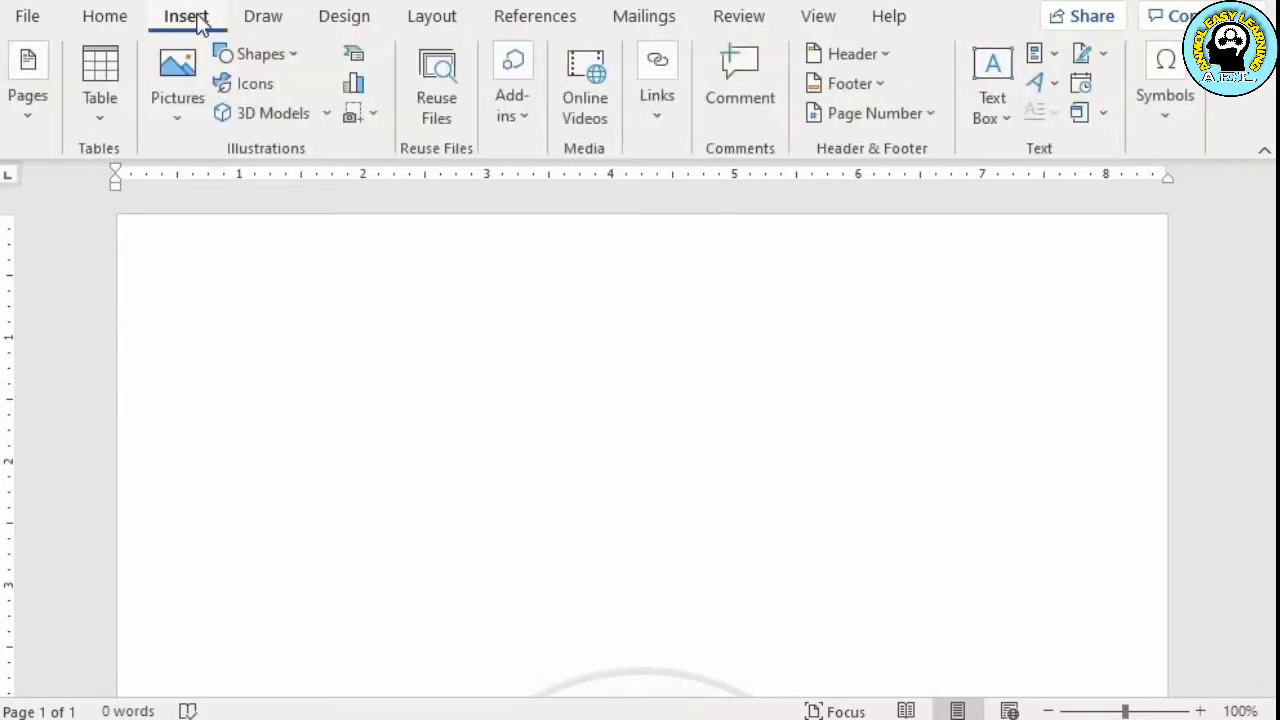
{"action": "left_click", "coordinate": [284, 55]}
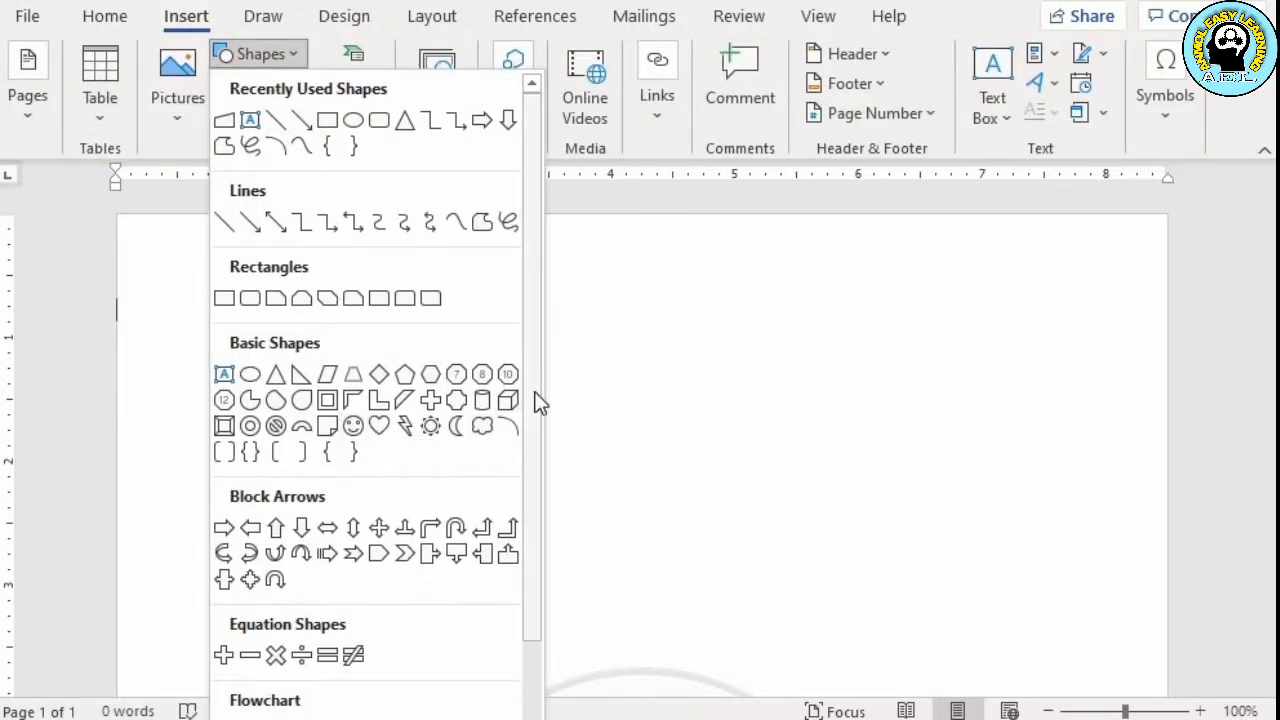
{"action": "left_click_drag", "start_coordinate": [533, 410], "coordinate": [534, 611]}
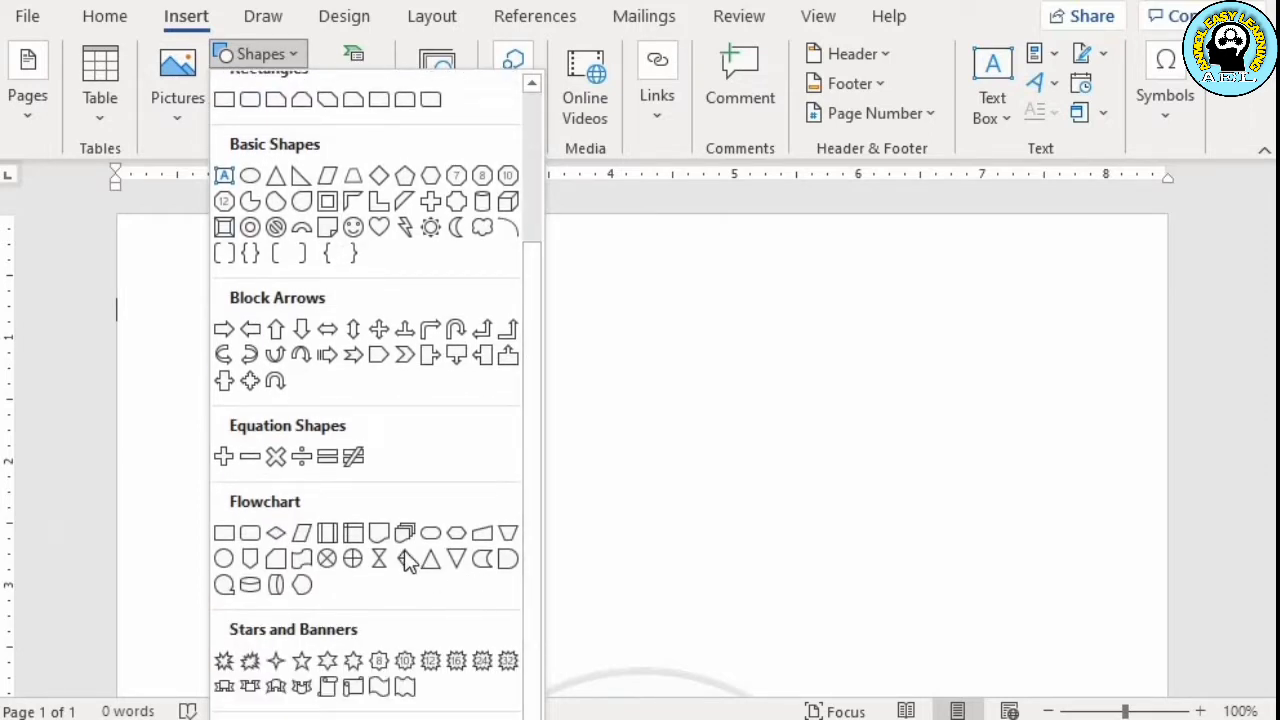
{"action": "left_click", "coordinate": [478, 535]}
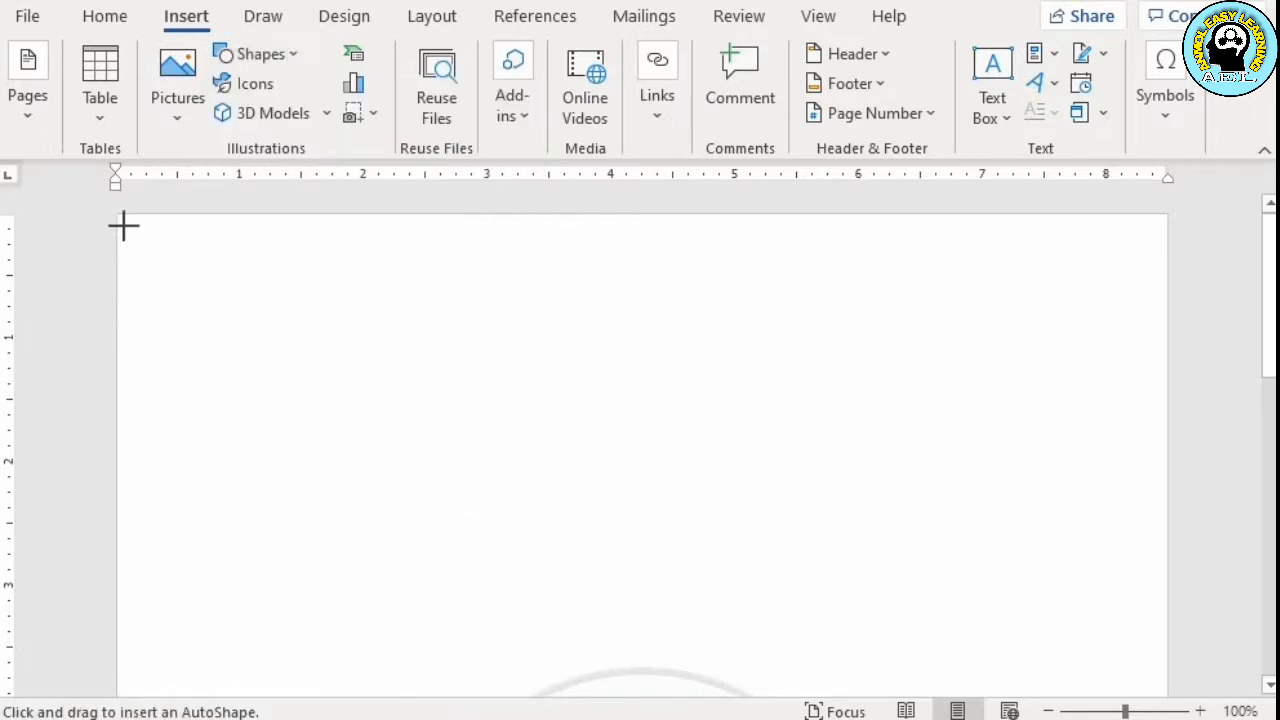
{"action": "mouse_move", "coordinate": [119, 216]}
{"action": "left_mouse_down"}
{"action": "mouse_move", "coordinate": [137, 237]}
{"action": "mouse_move", "coordinate": [597, 391]}
{"action": "mouse_move", "coordinate": [1123, 497]}
{"action": "mouse_move", "coordinate": [1172, 463]}
{"action": "mouse_move", "coordinate": [1160, 409]}
{"action": "left_mouse_up"}
Flip the shape vertically so its slanted edge faces down, and fit it to the full page width near the top edge
{"action": "left_click_drag", "start_coordinate": [826, 351], "coordinate": [826, 437]}
{"action": "left_click_drag", "start_coordinate": [638, 248], "coordinate": [631, 367]}
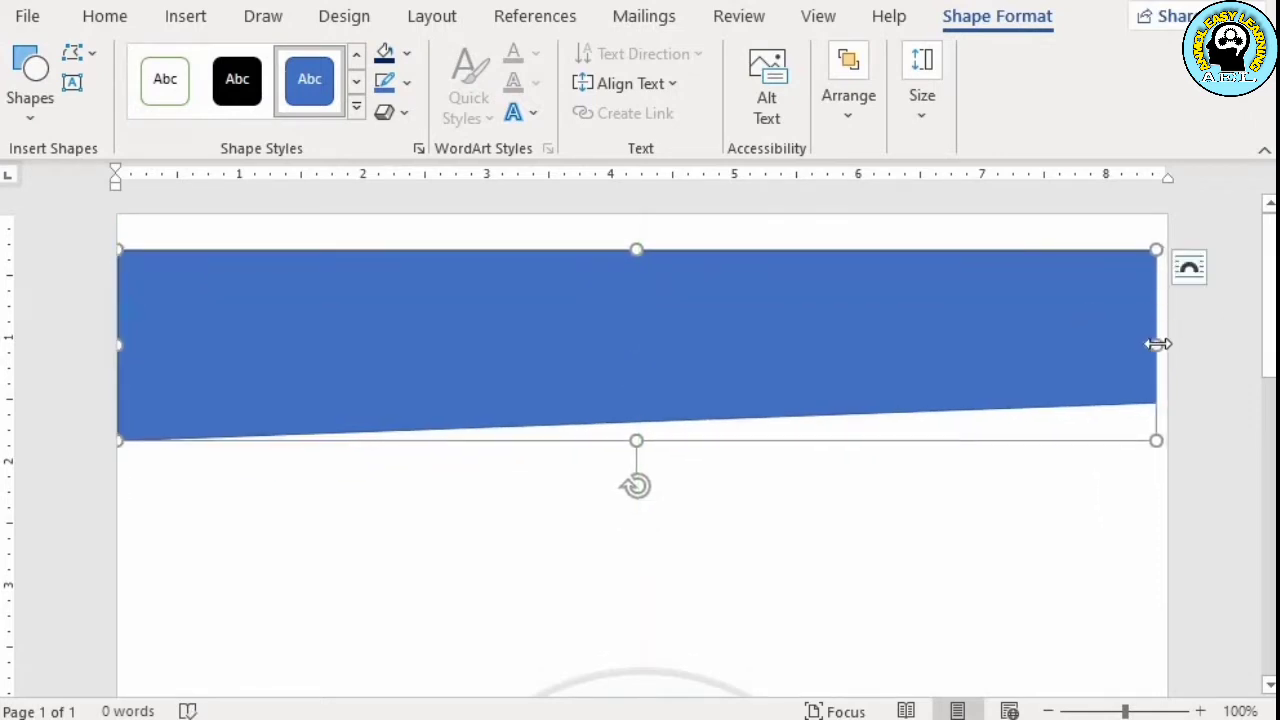
{"action": "left_click_drag", "start_coordinate": [1160, 342], "coordinate": [1167, 342]}
{"action": "left_click_drag", "start_coordinate": [674, 367], "coordinate": [674, 349]}
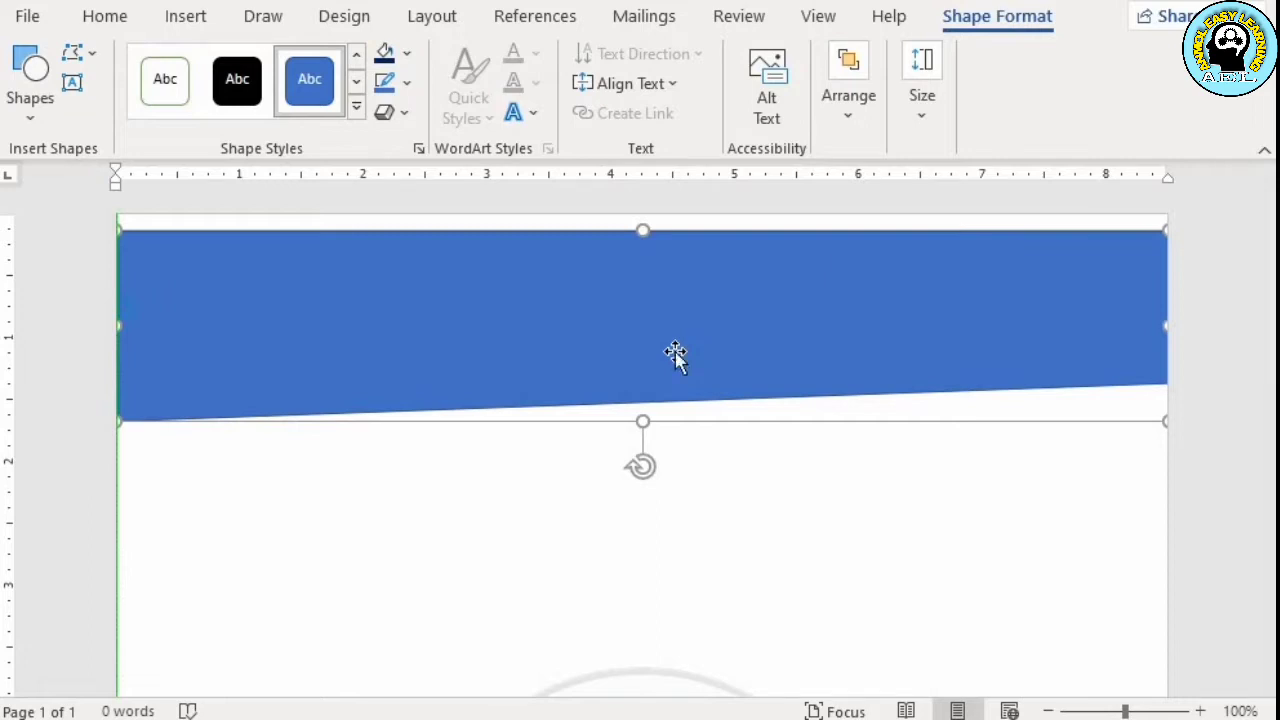
{"action": "left_click_drag", "start_coordinate": [675, 355], "coordinate": [676, 356]}
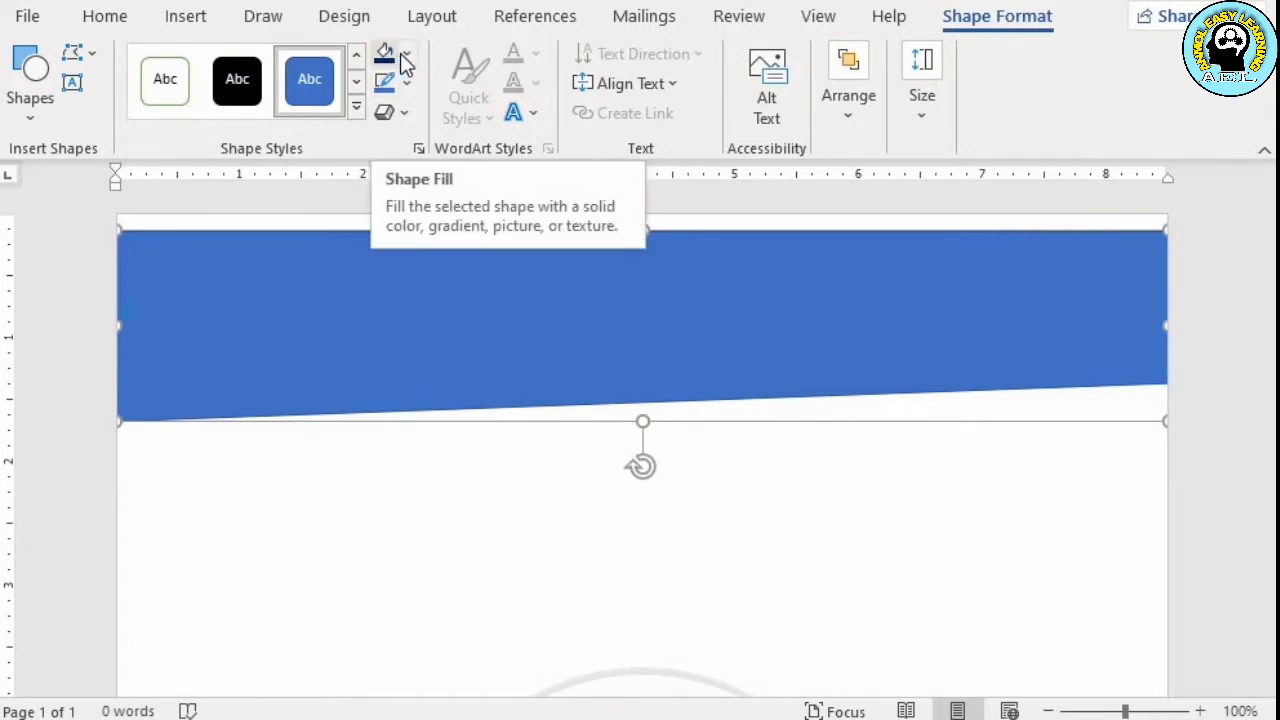
Fill the header shape with standard dark blue and paste a duplicate of it
{"action": "left_click", "coordinate": [404, 54]}
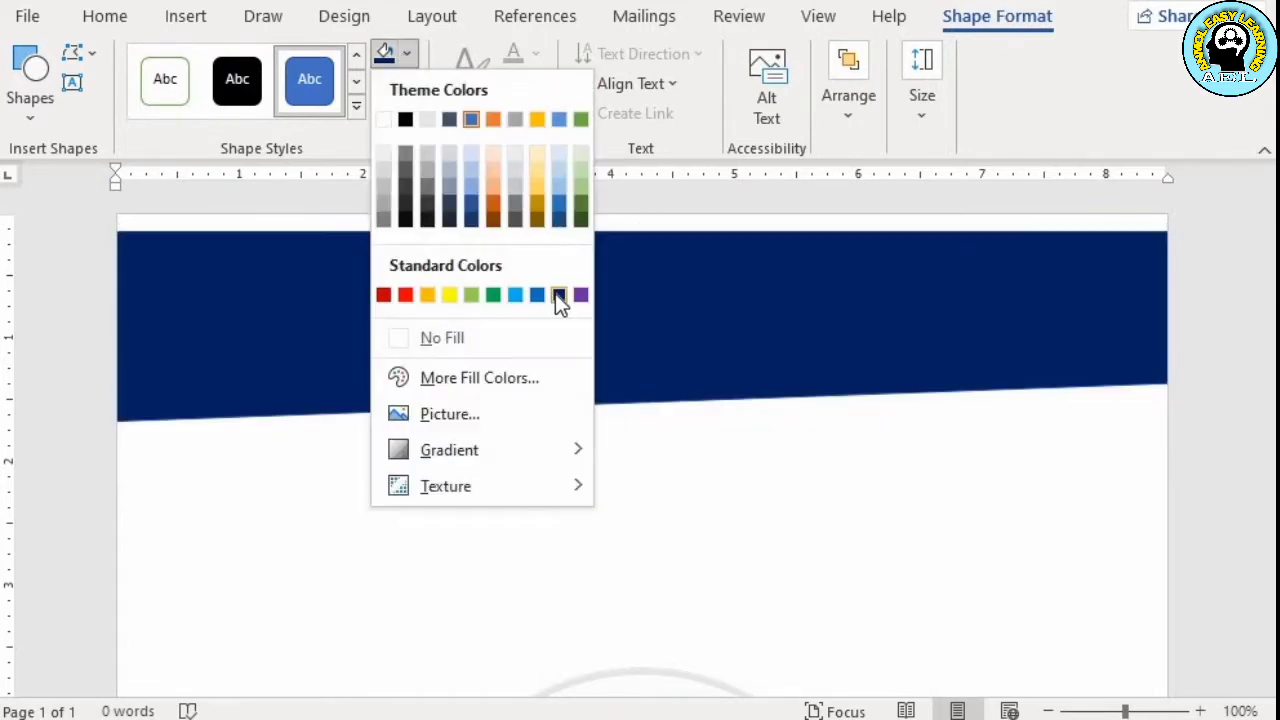
{"action": "left_click", "coordinate": [557, 295]}
{"action": "right_click", "coordinate": [556, 293]}
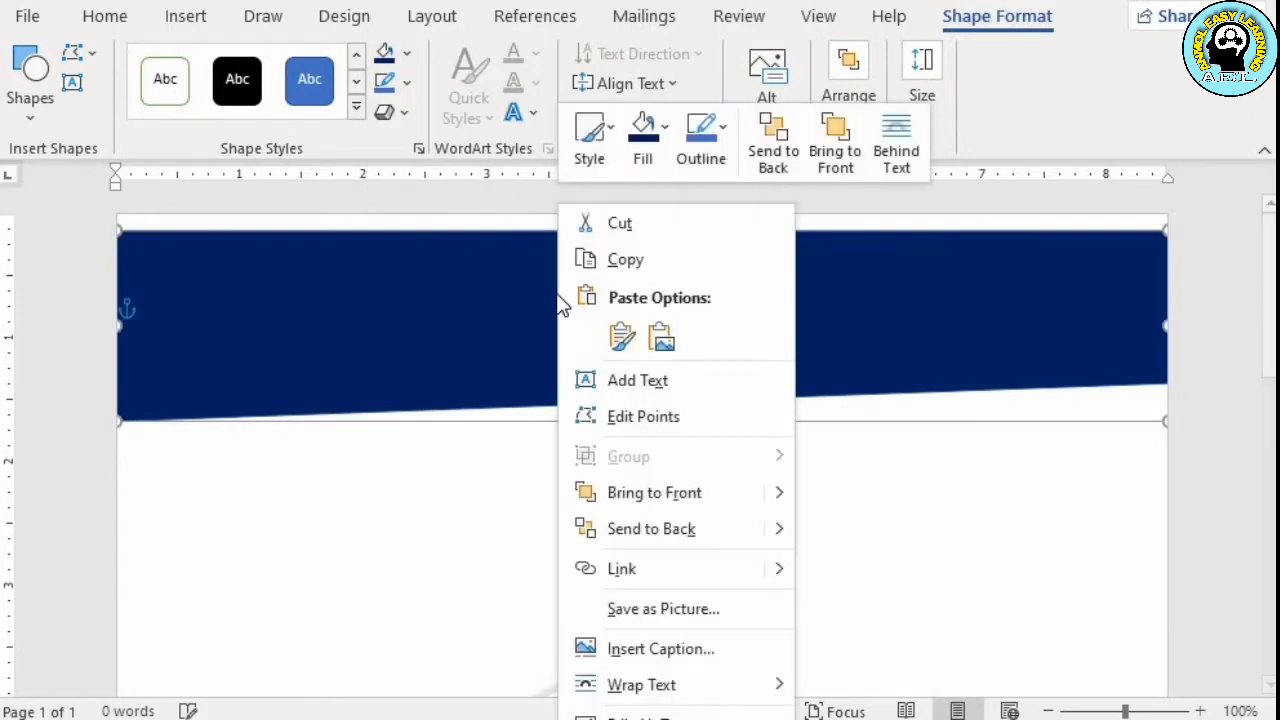
{"action": "left_click", "coordinate": [588, 262]}
{"action": "right_click", "coordinate": [538, 275]}
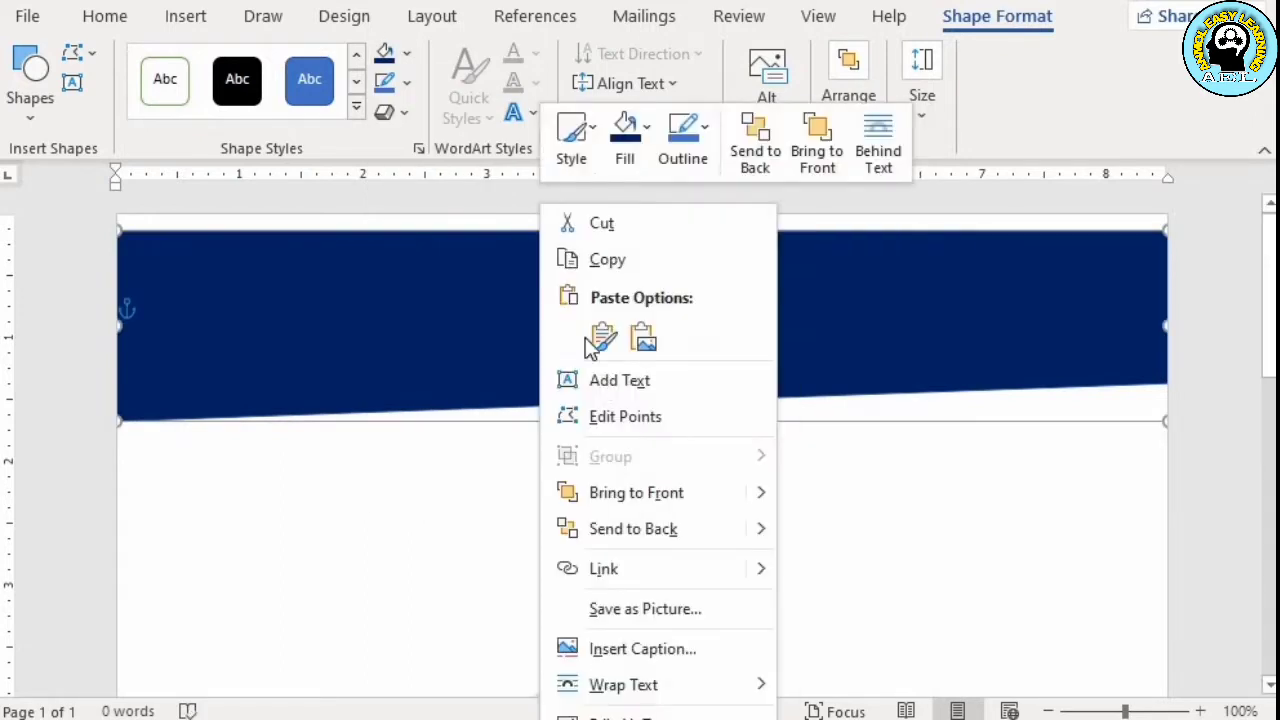
{"action": "left_click", "coordinate": [602, 336]}
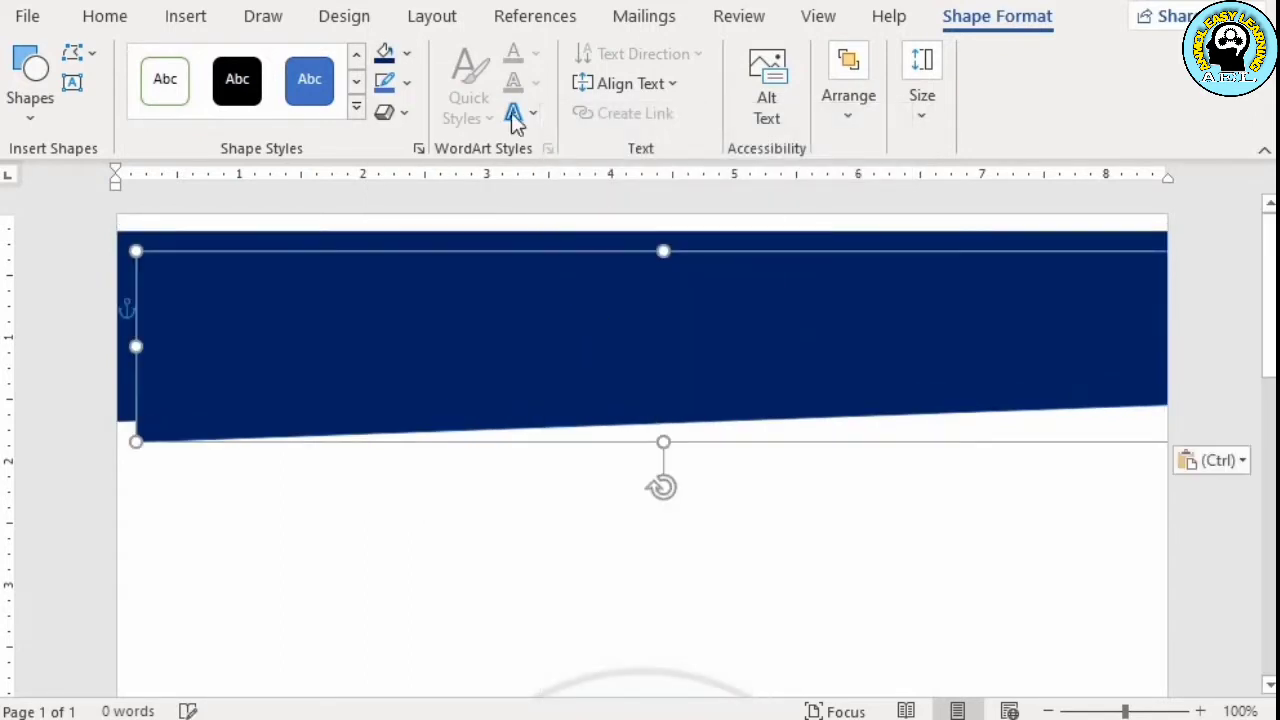
Fill the duplicate white and place it over the blue shape slightly higher, leaving a thin blue strip along the slanted edge
{"action": "left_click", "coordinate": [408, 58]}
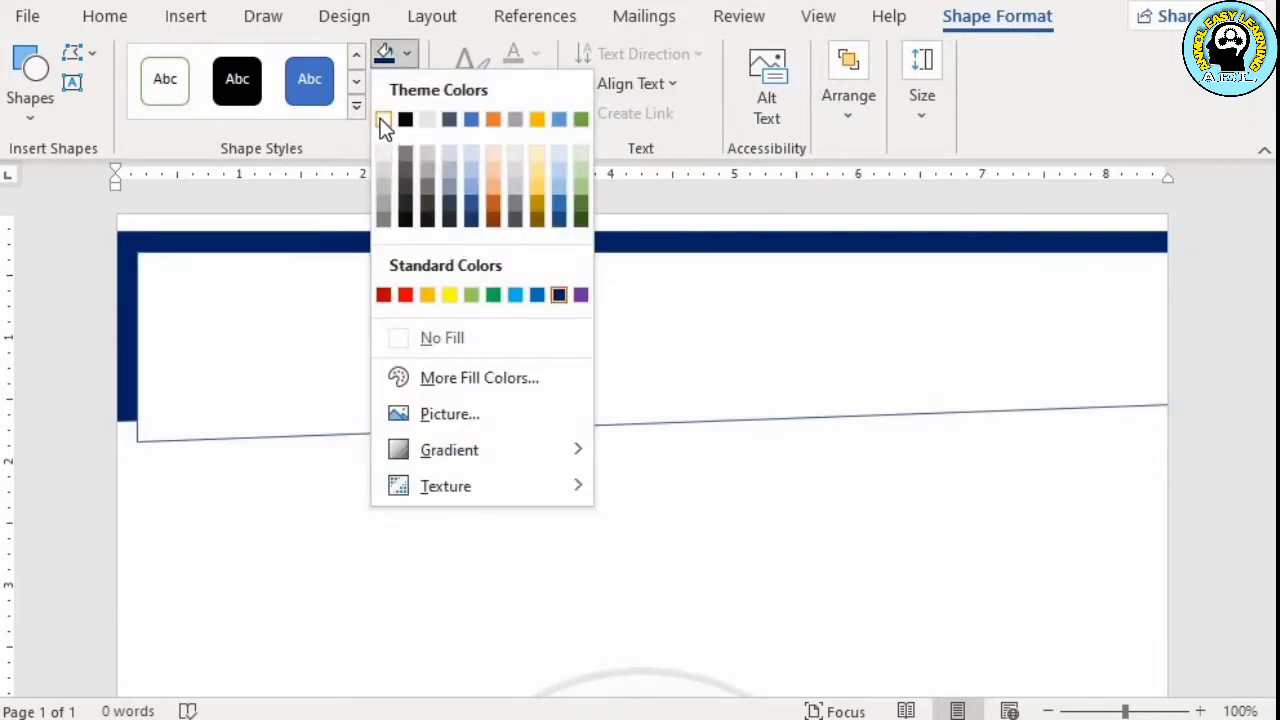
{"action": "left_click", "coordinate": [383, 120]}
{"action": "mouse_move", "coordinate": [564, 320]}
{"action": "left_mouse_down"}
{"action": "mouse_move", "coordinate": [551, 289]}
{"action": "mouse_move", "coordinate": [554, 300]}
{"action": "left_mouse_up"}
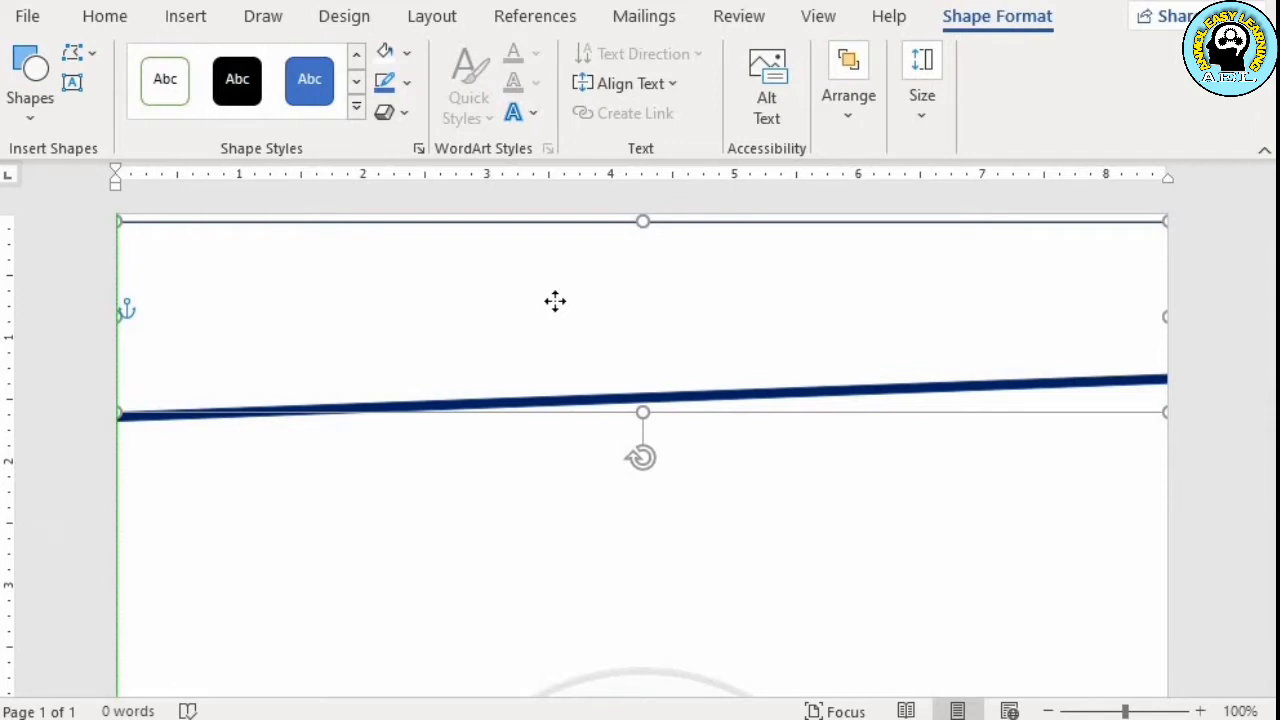
{"action": "left_click_drag", "start_coordinate": [555, 301], "coordinate": [555, 301]}
Copy the white header shape and paste a second duplicate
{"action": "right_click", "coordinate": [555, 301]}
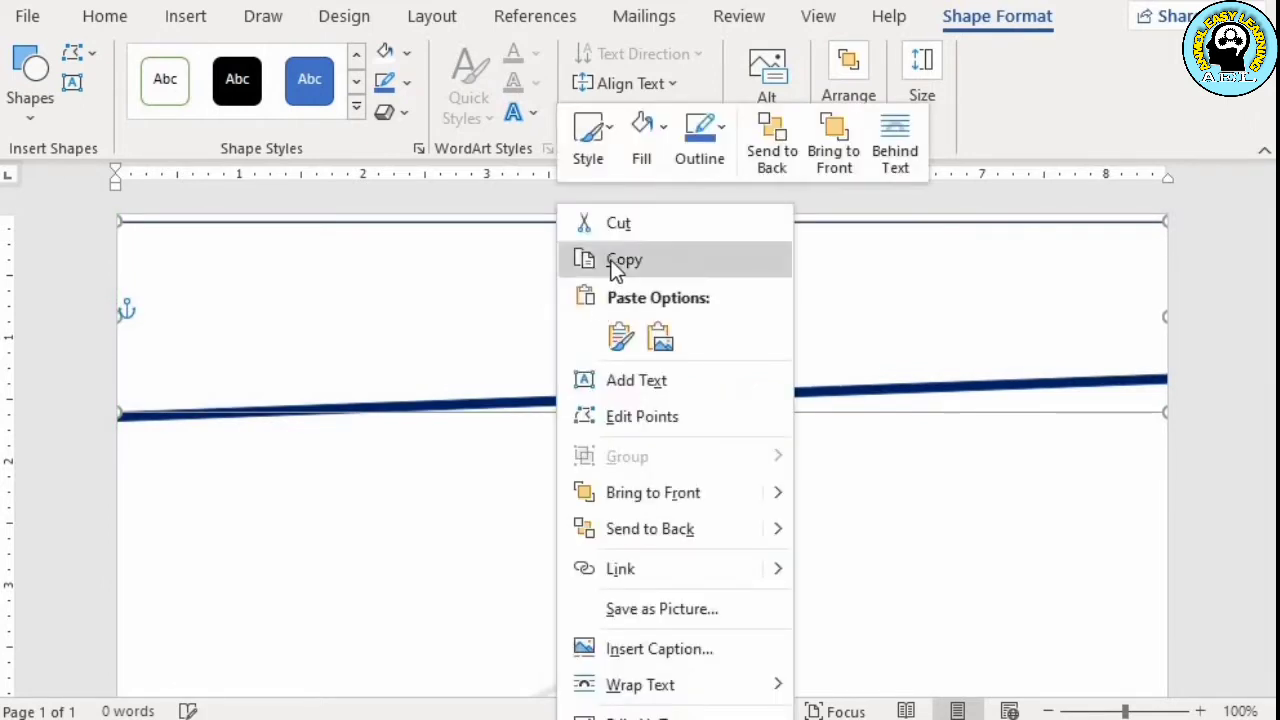
{"action": "left_click", "coordinate": [609, 261]}
{"action": "right_click", "coordinate": [610, 265]}
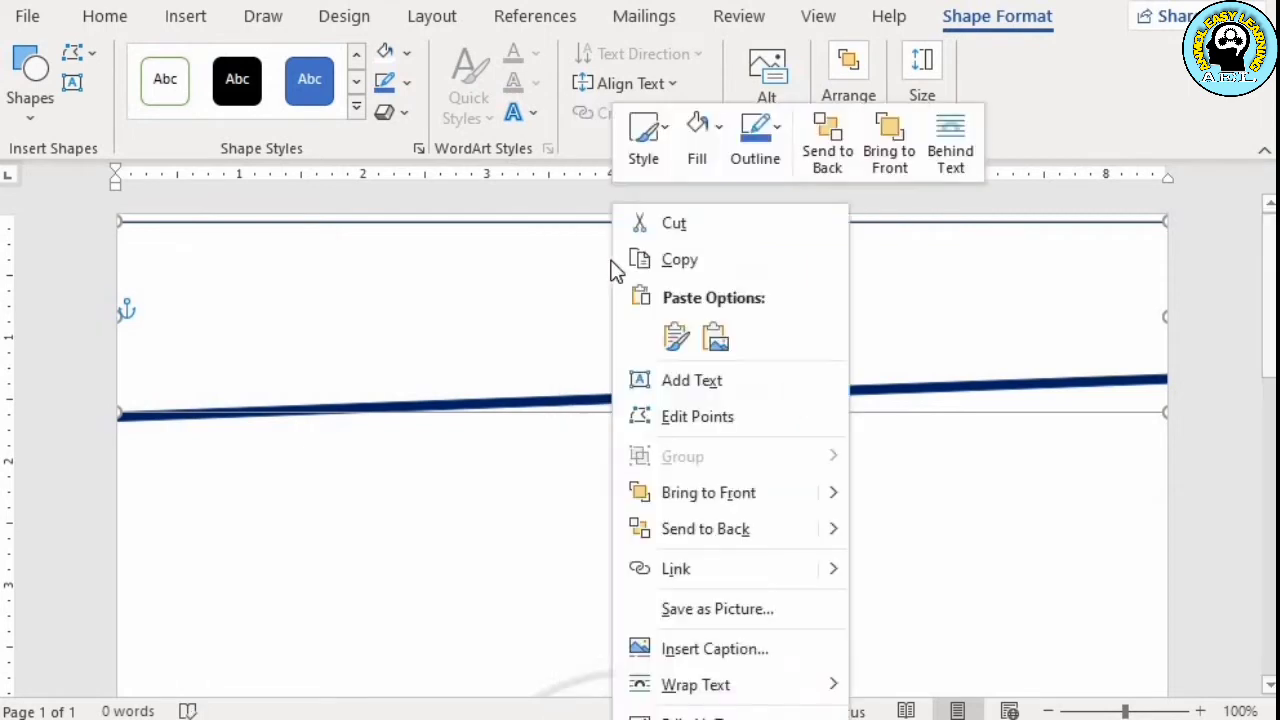
{"action": "left_click", "coordinate": [675, 338]}
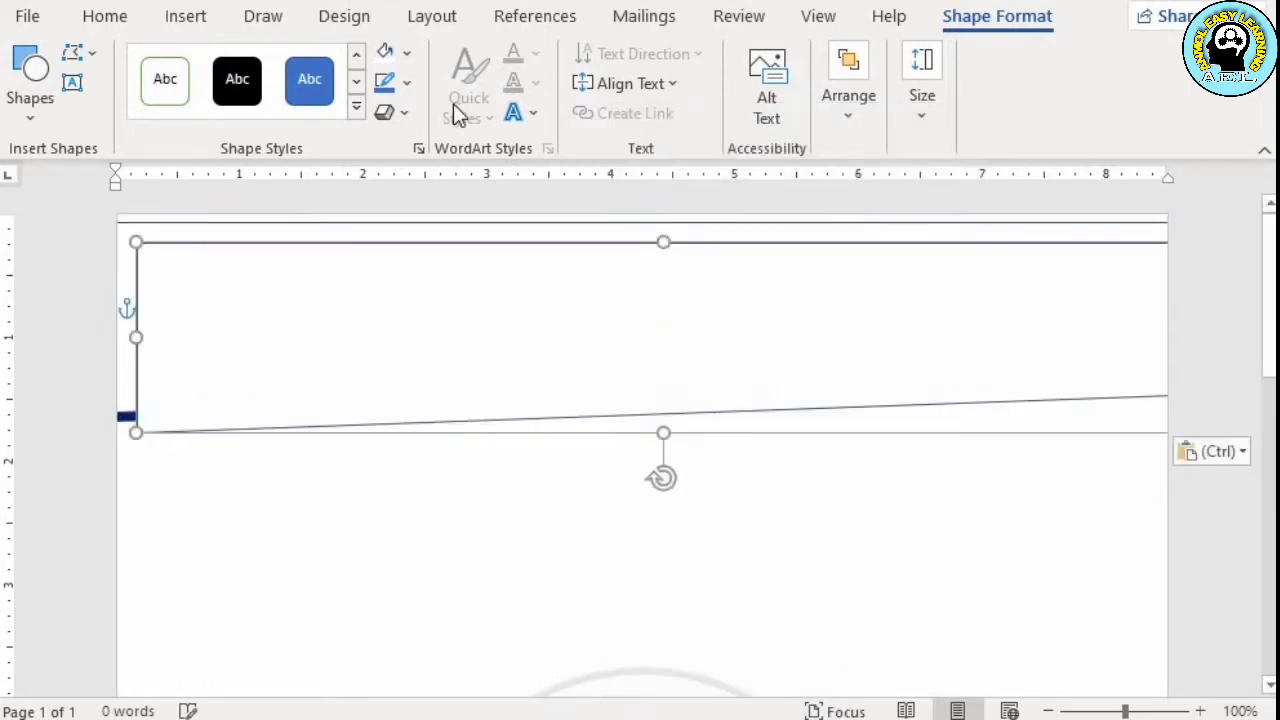
Fill the new duplicate dark blue and align it with the page's top and side edges, leaving a thin white stripe below it
{"action": "left_click", "coordinate": [406, 53]}
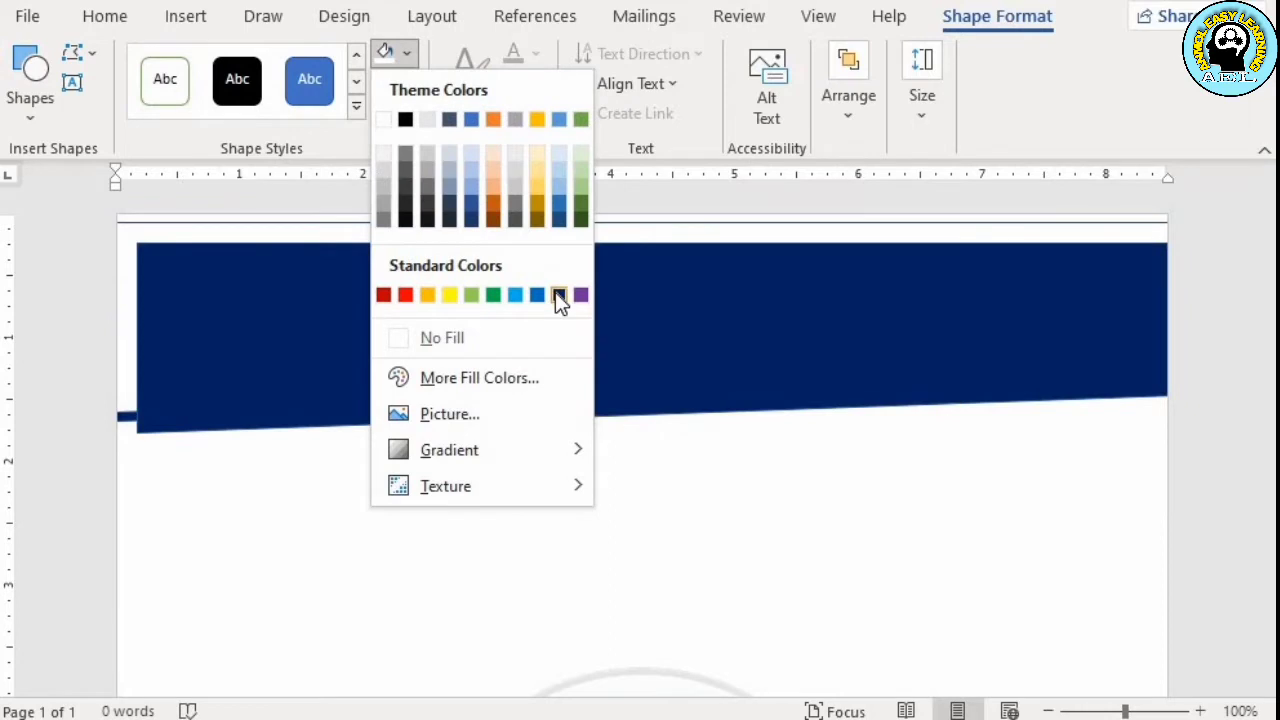
{"action": "left_click", "coordinate": [558, 290]}
{"action": "mouse_move", "coordinate": [617, 329]}
{"action": "left_mouse_down"}
{"action": "mouse_move", "coordinate": [600, 293]}
{"action": "mouse_move", "coordinate": [603, 309]}
{"action": "left_mouse_up"}
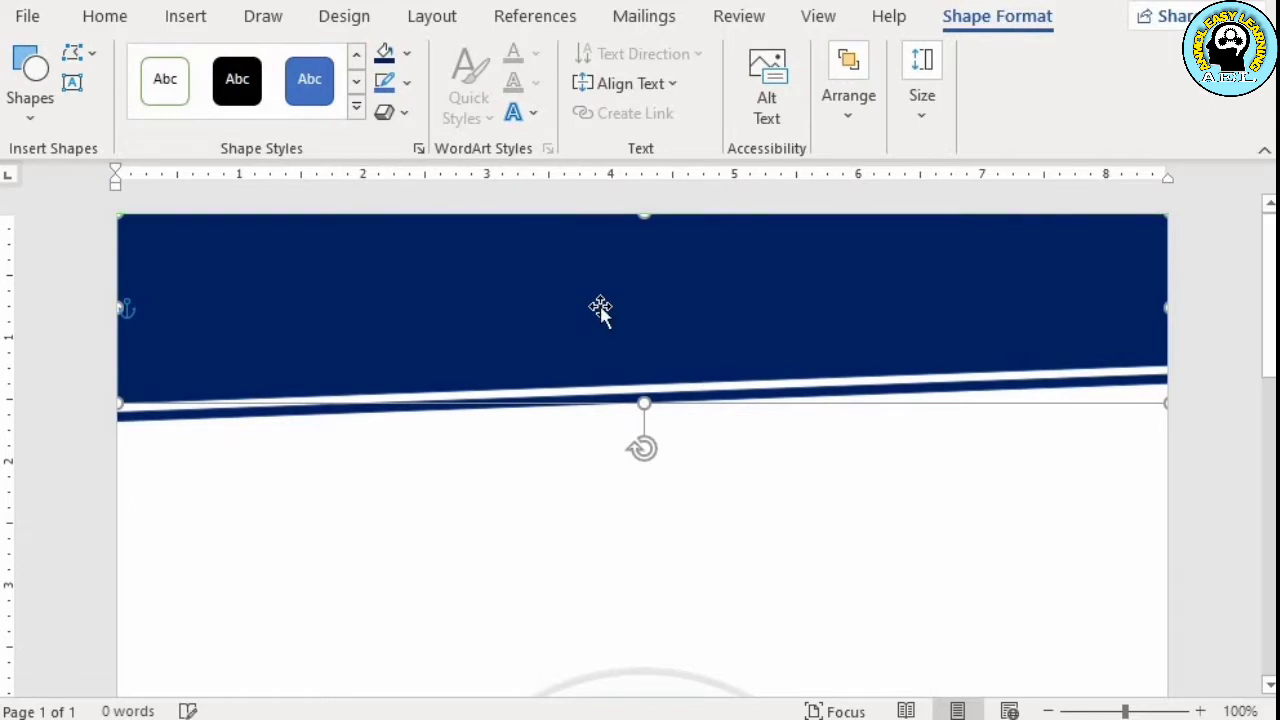
{"action": "left_click", "coordinate": [873, 598]}
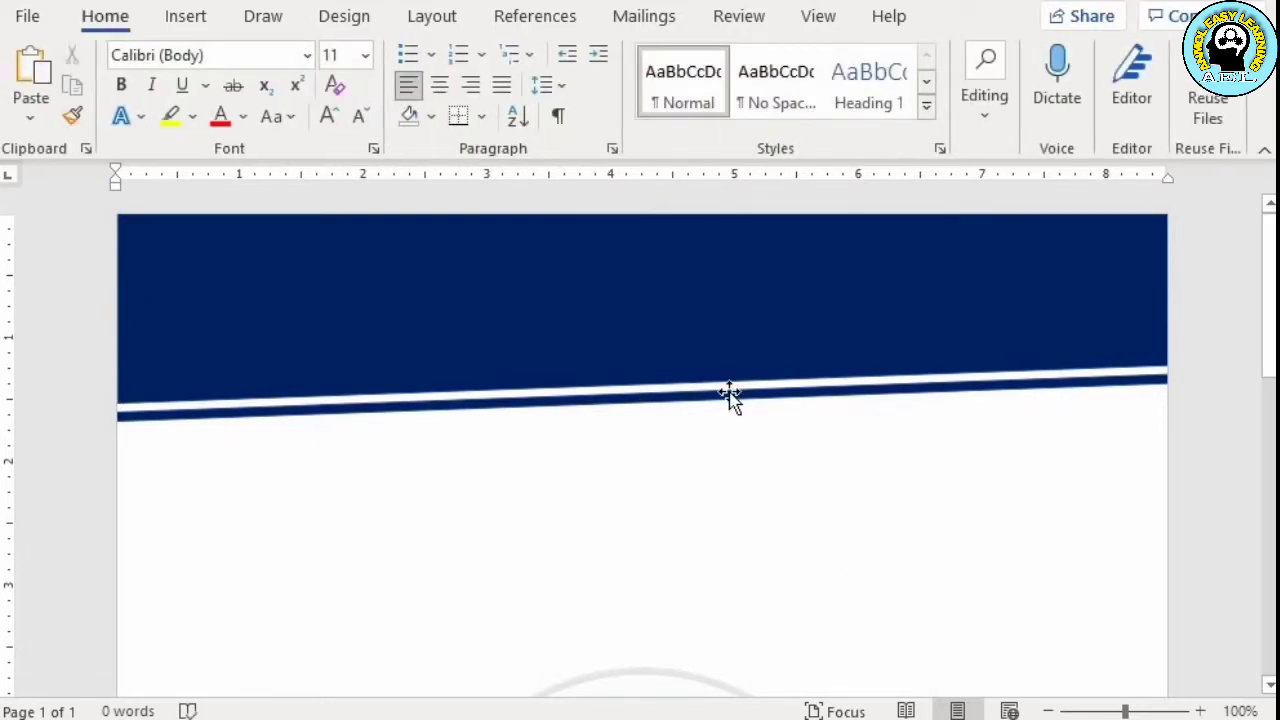
Draw a circle about 1.4 inches wide at the left end of the dark blue header
{"action": "left_click", "coordinate": [186, 16]}
{"action": "left_click", "coordinate": [290, 60]}
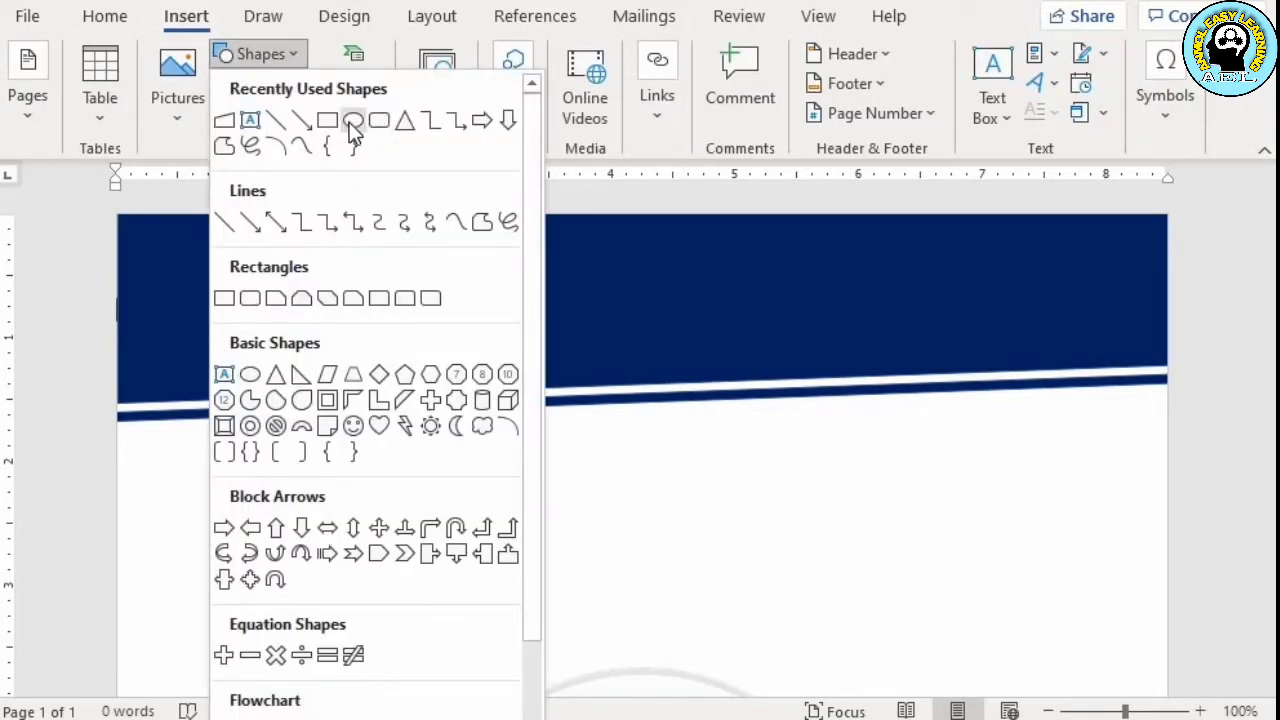
{"action": "left_click", "coordinate": [350, 123]}
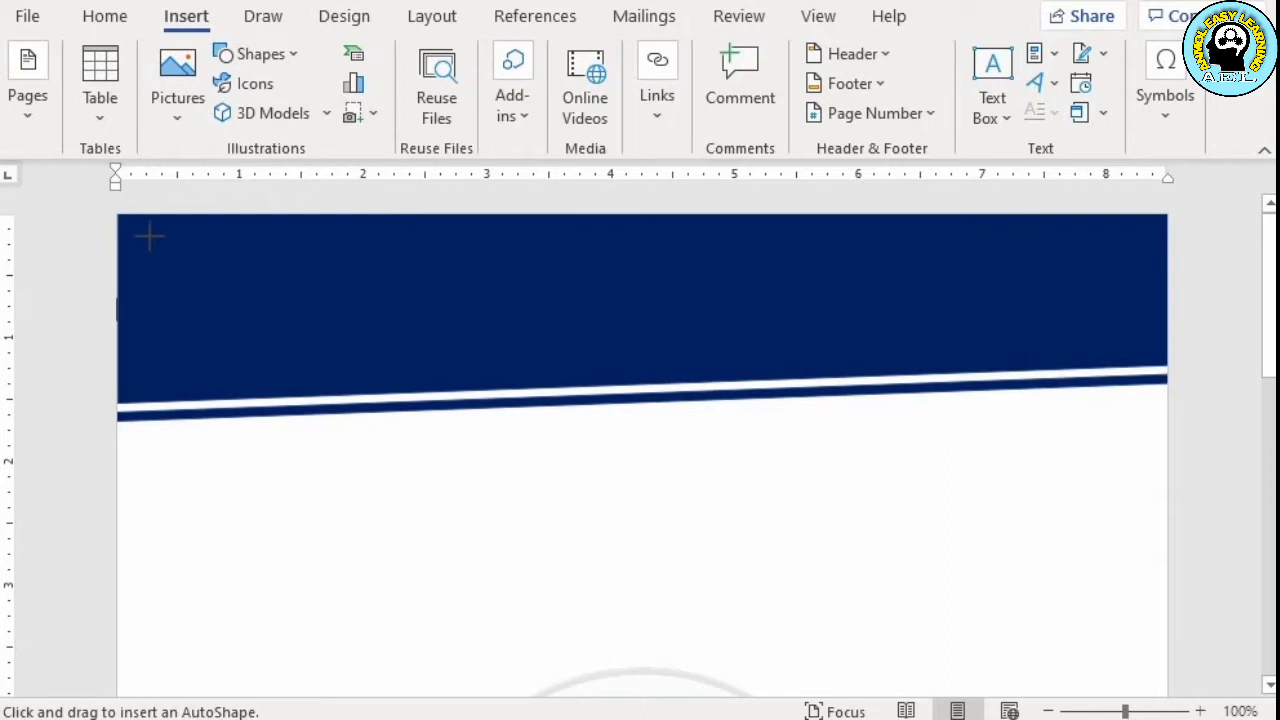
{"action": "left_click_drag", "start_coordinate": [141, 235], "coordinate": [311, 396]}
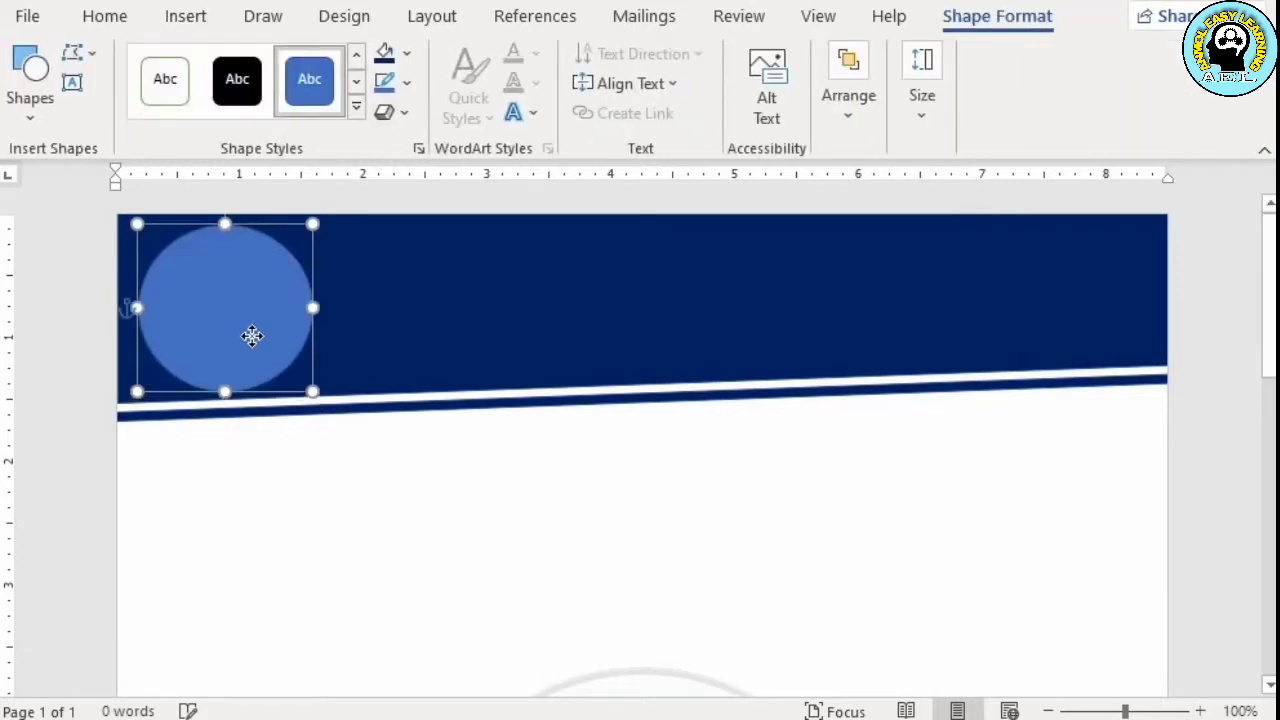
Nudge the header circle slightly upward and fill it with the picture file AEL Logo png
{"action": "left_click_drag", "start_coordinate": [251, 336], "coordinate": [251, 334]}
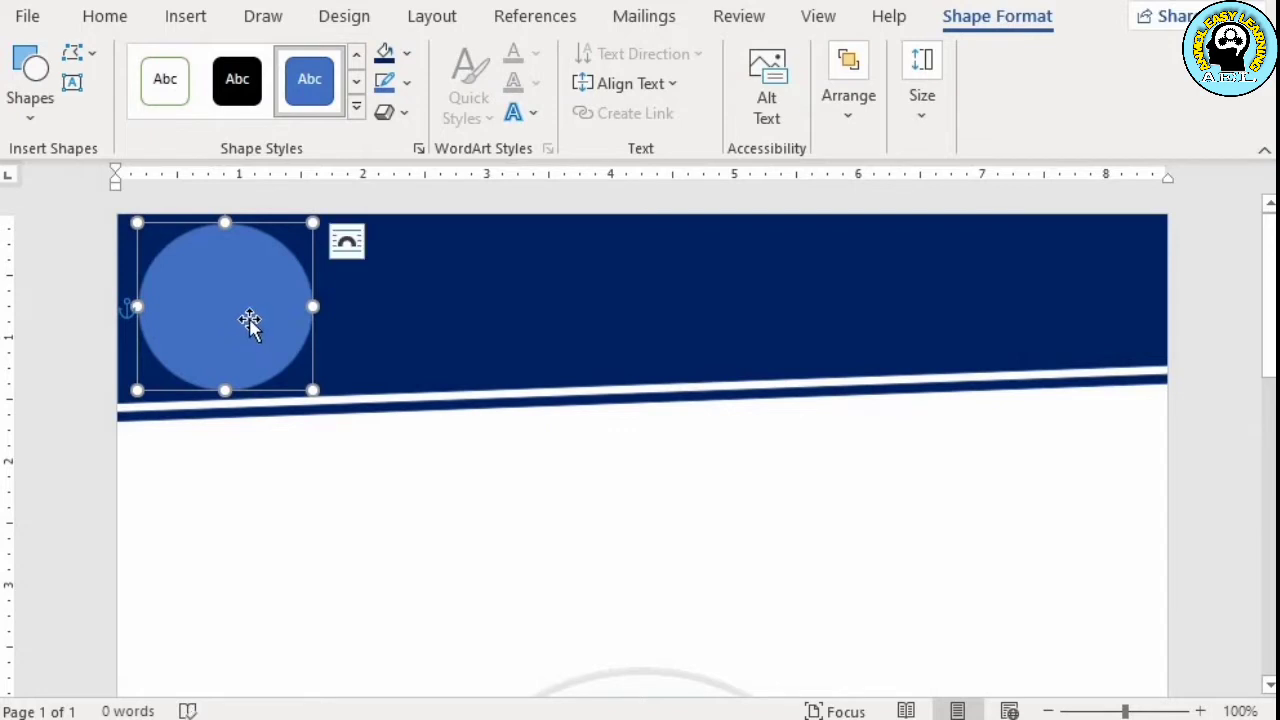
{"action": "right_click", "coordinate": [252, 331]}
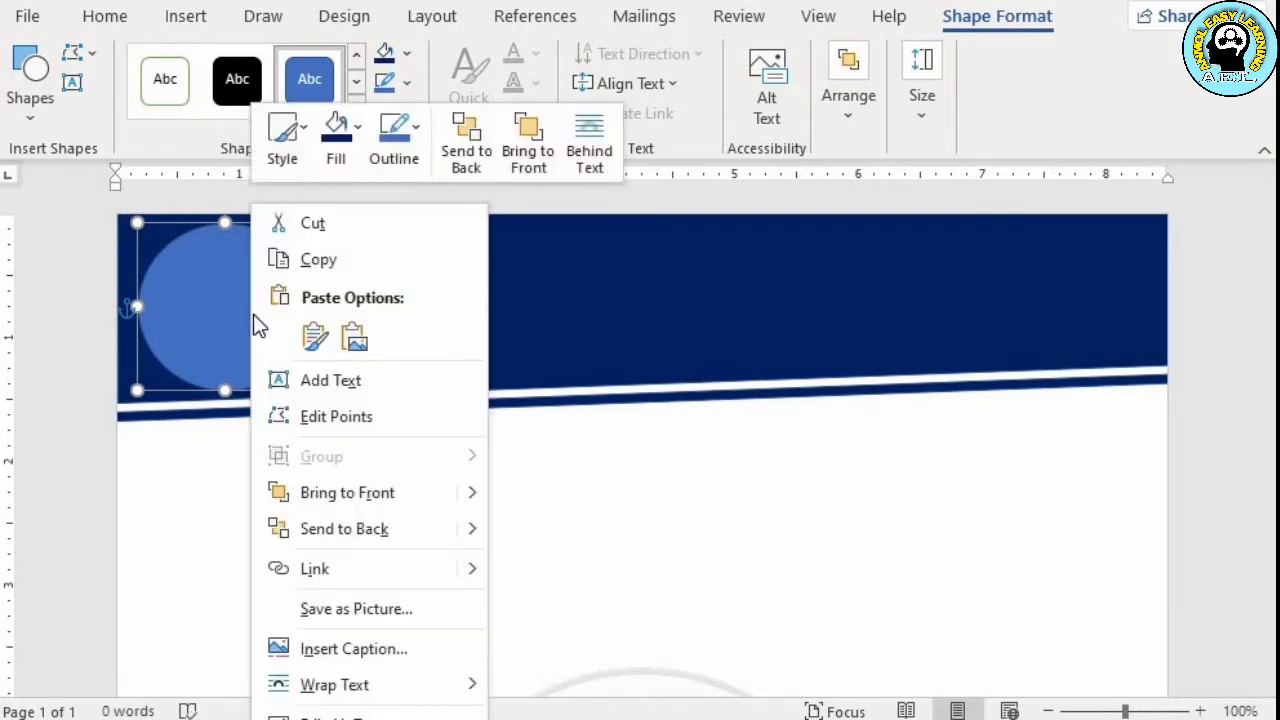
{"action": "left_click", "coordinate": [354, 135]}
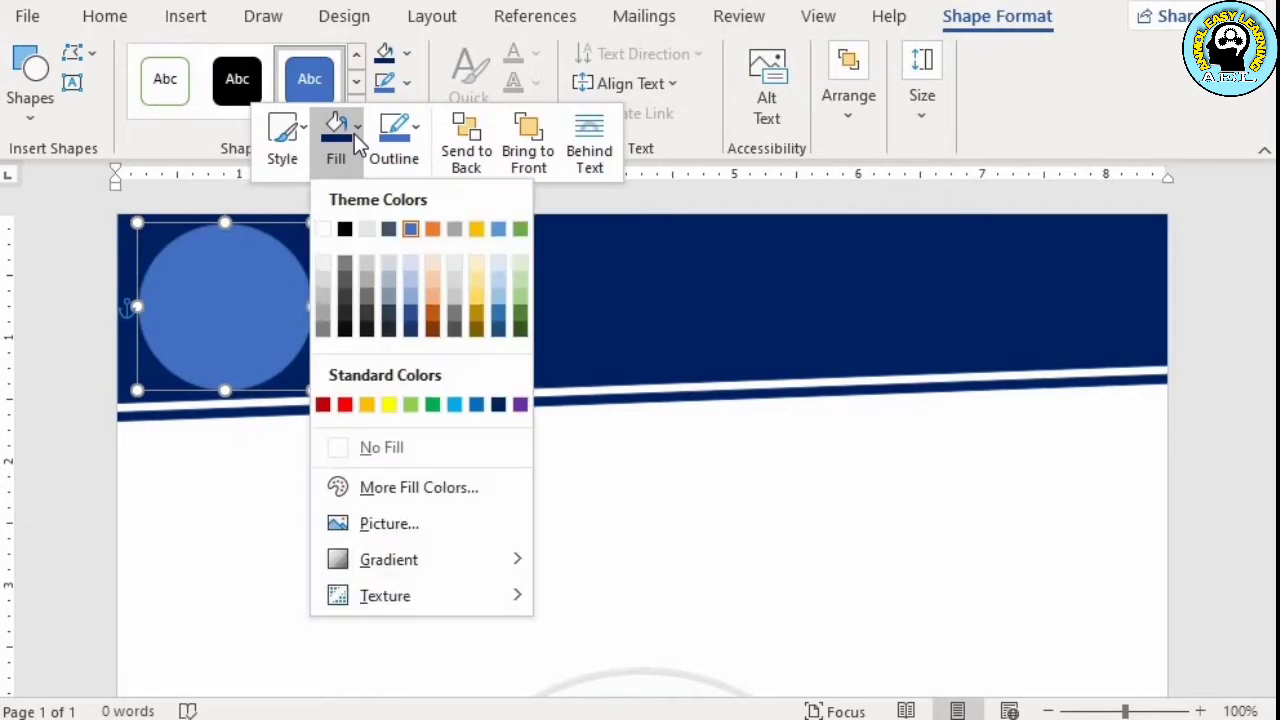
{"action": "left_click", "coordinate": [369, 525]}
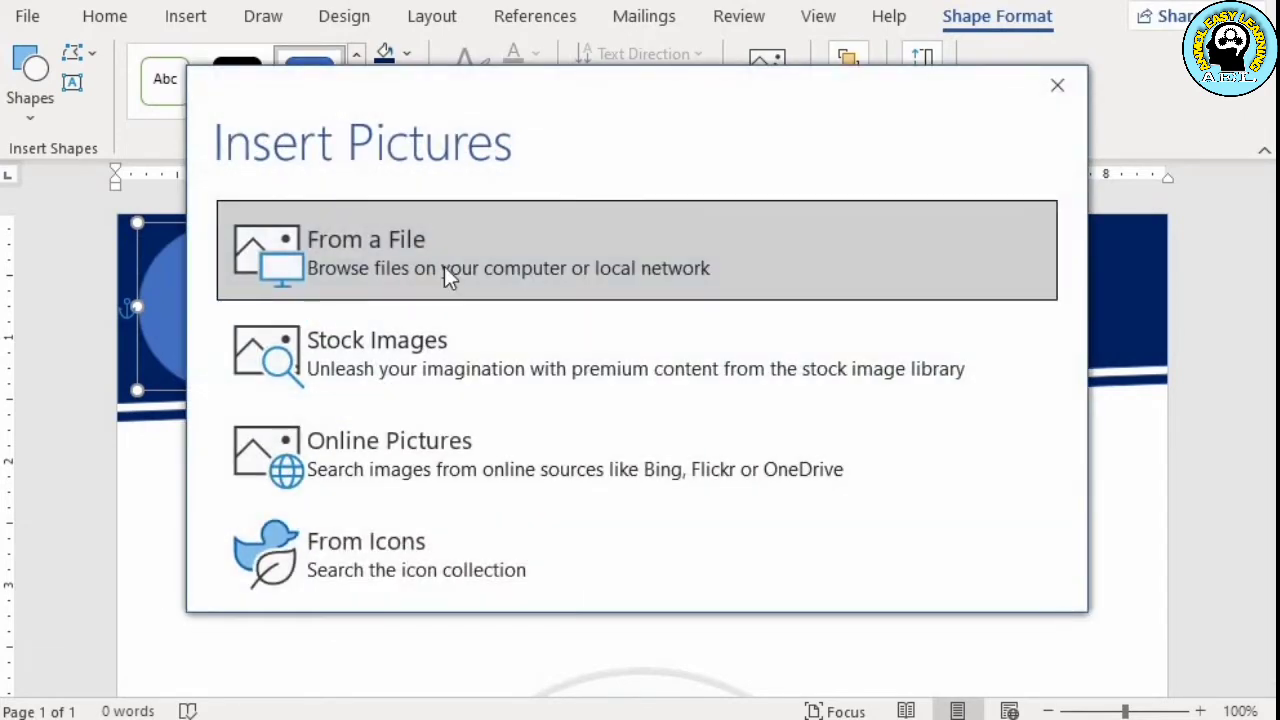
{"action": "left_click", "coordinate": [447, 276]}
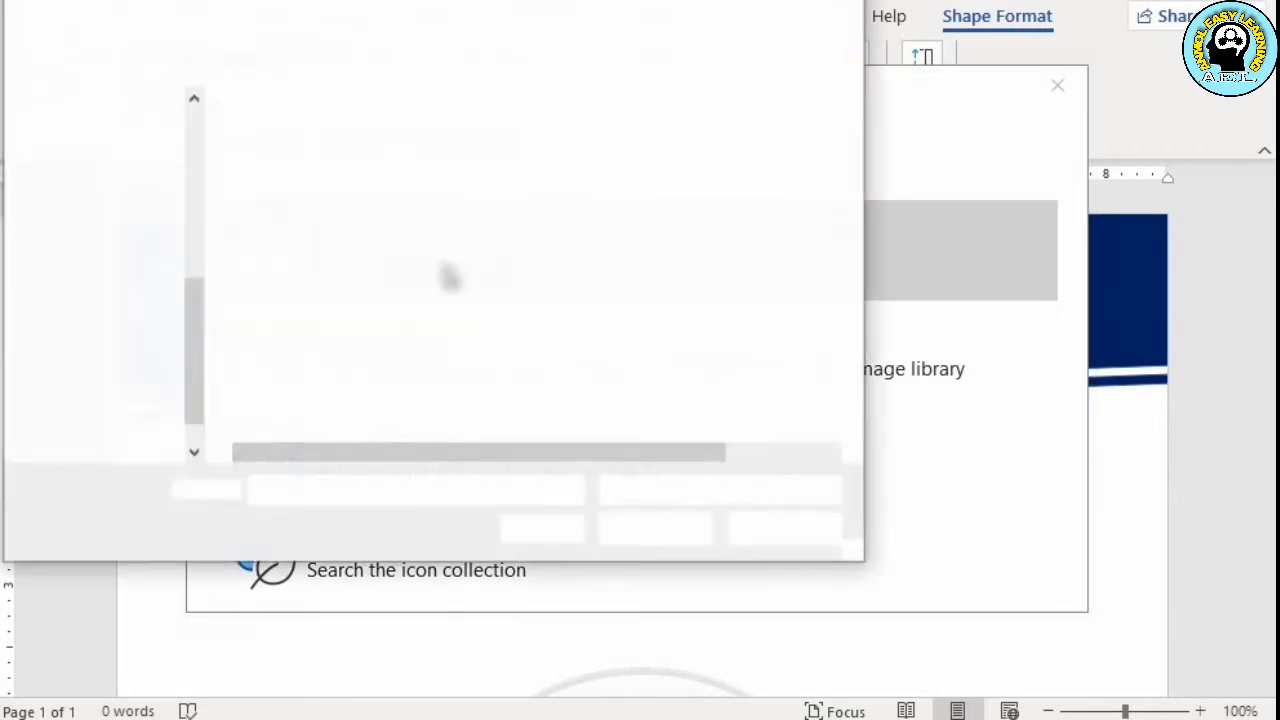
{"action": "left_click", "coordinate": [327, 431]}
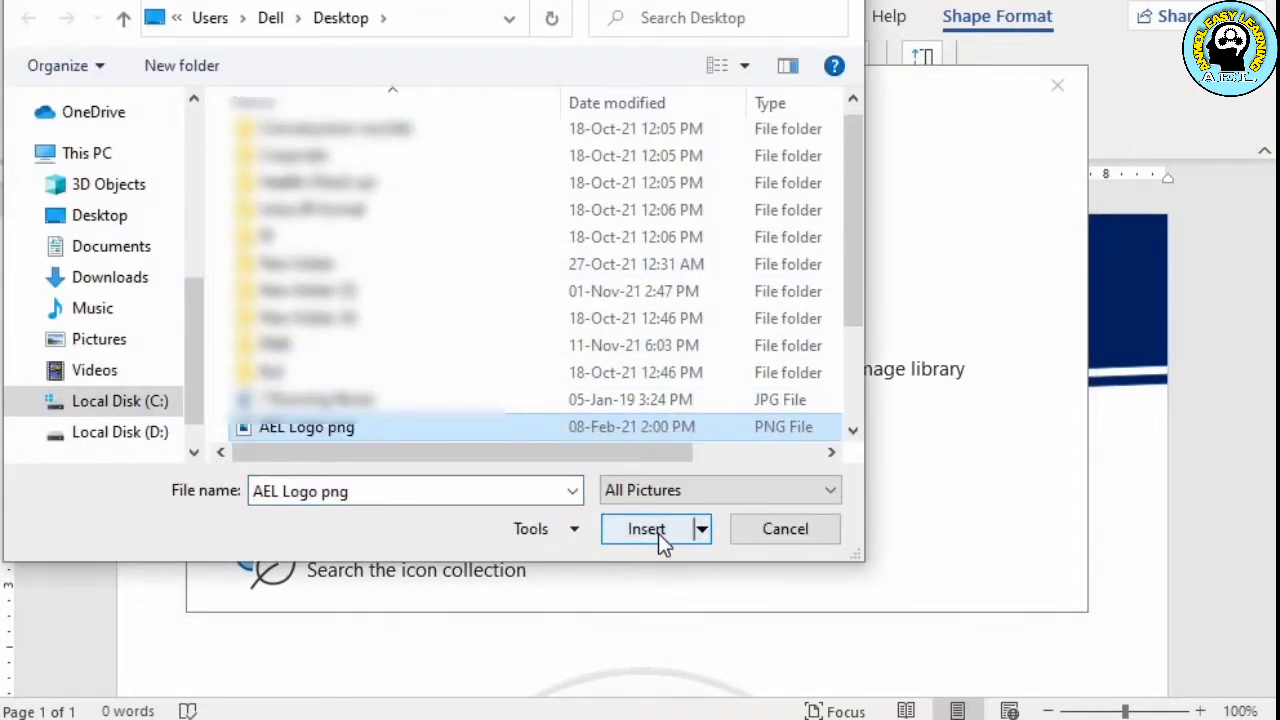
{"action": "left_click", "coordinate": [658, 533]}
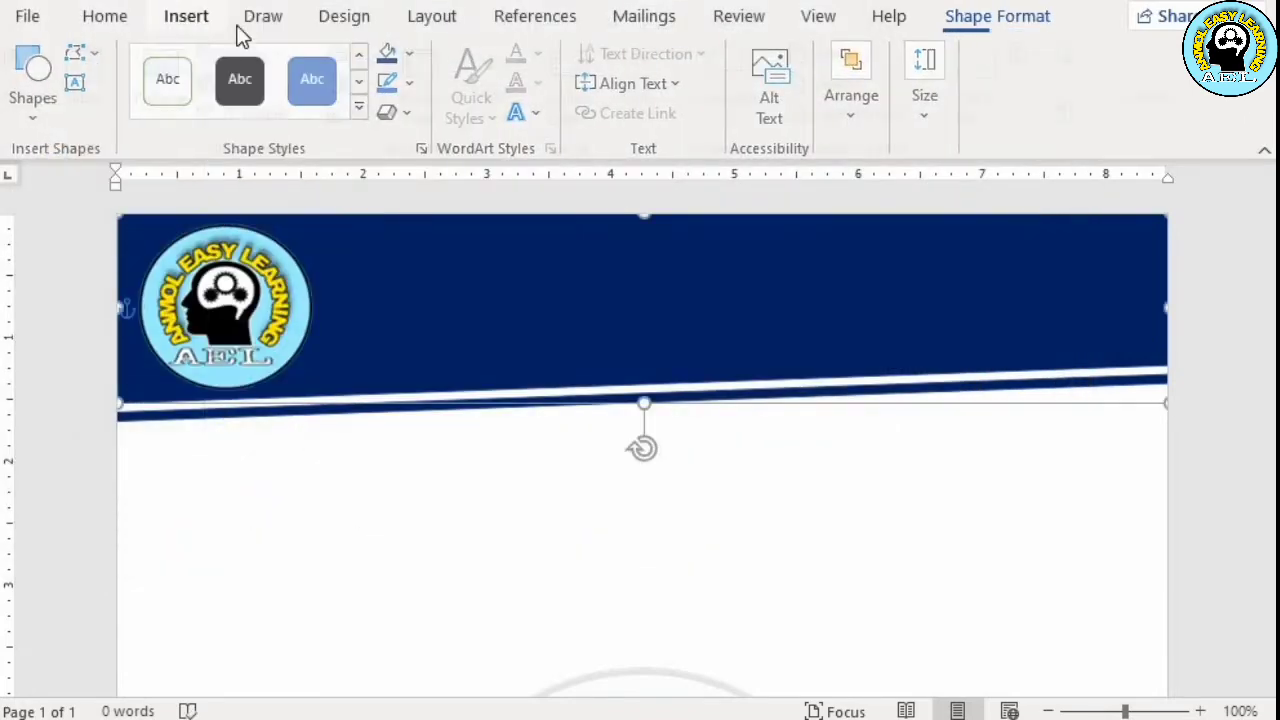
Draw a rectangle about 5.7 inches wide and 1.2 inches high in the blue header, beside the logo circle
{"action": "left_click", "coordinate": [186, 16]}
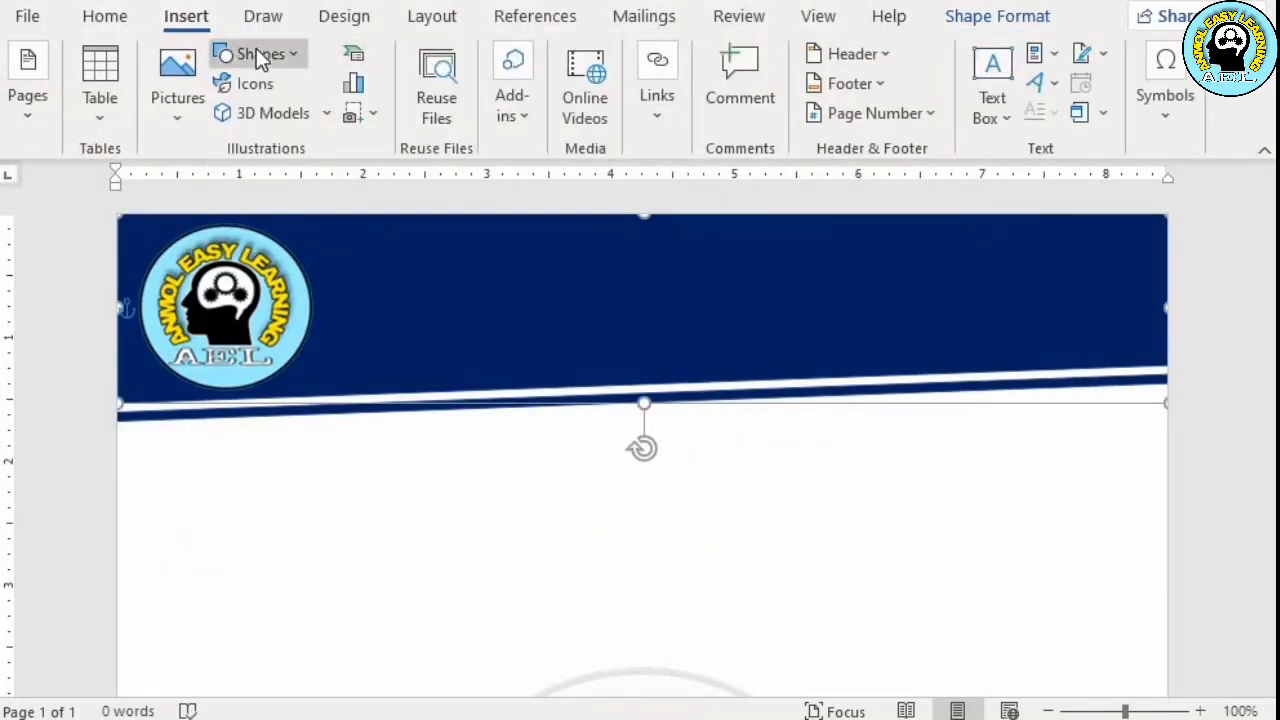
{"action": "left_click", "coordinate": [256, 52]}
{"action": "left_click", "coordinate": [328, 121]}
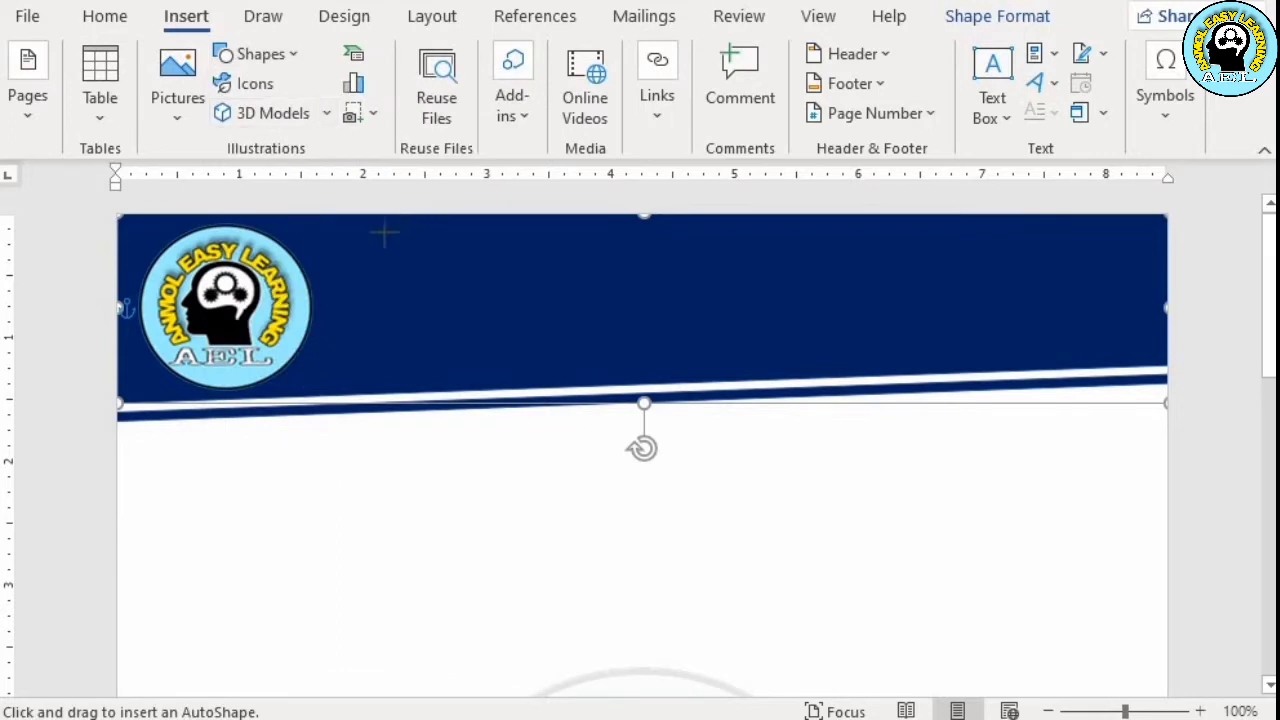
{"action": "left_click_drag", "start_coordinate": [354, 236], "coordinate": [1054, 379]}
{"action": "left_click_drag", "start_coordinate": [866, 331], "coordinate": [853, 317]}
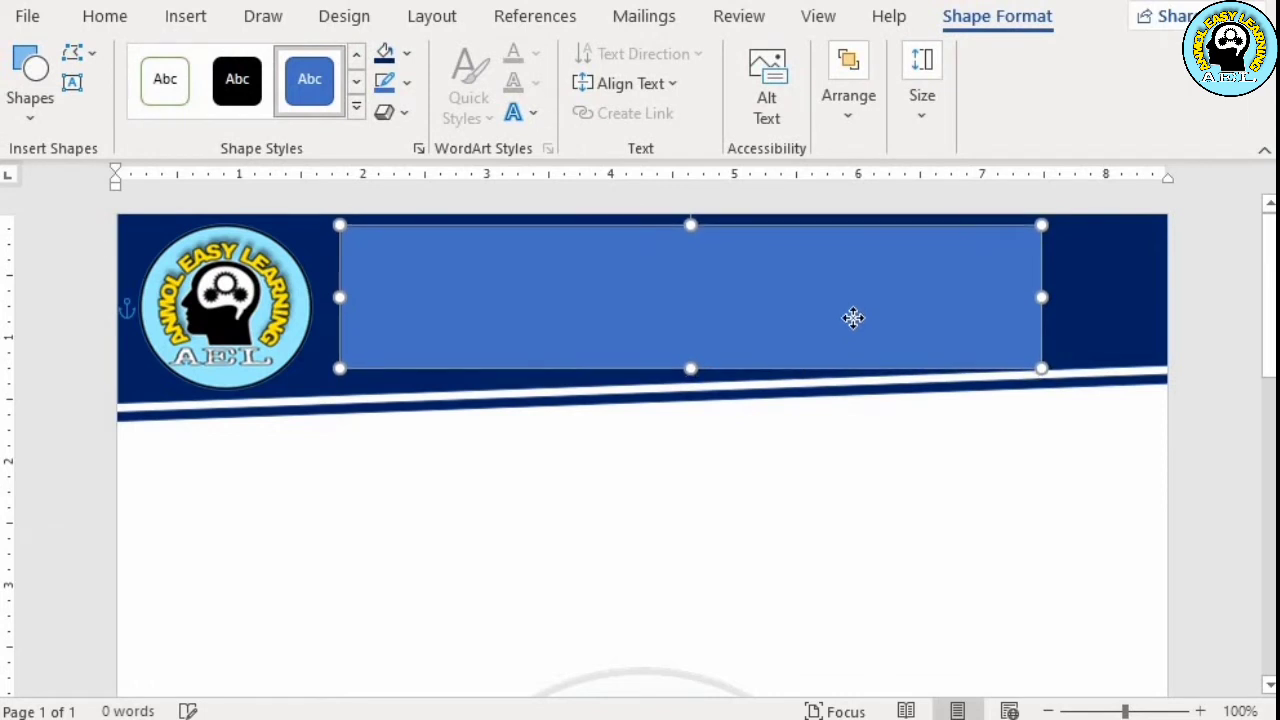
{"action": "key", "text": "Down"}
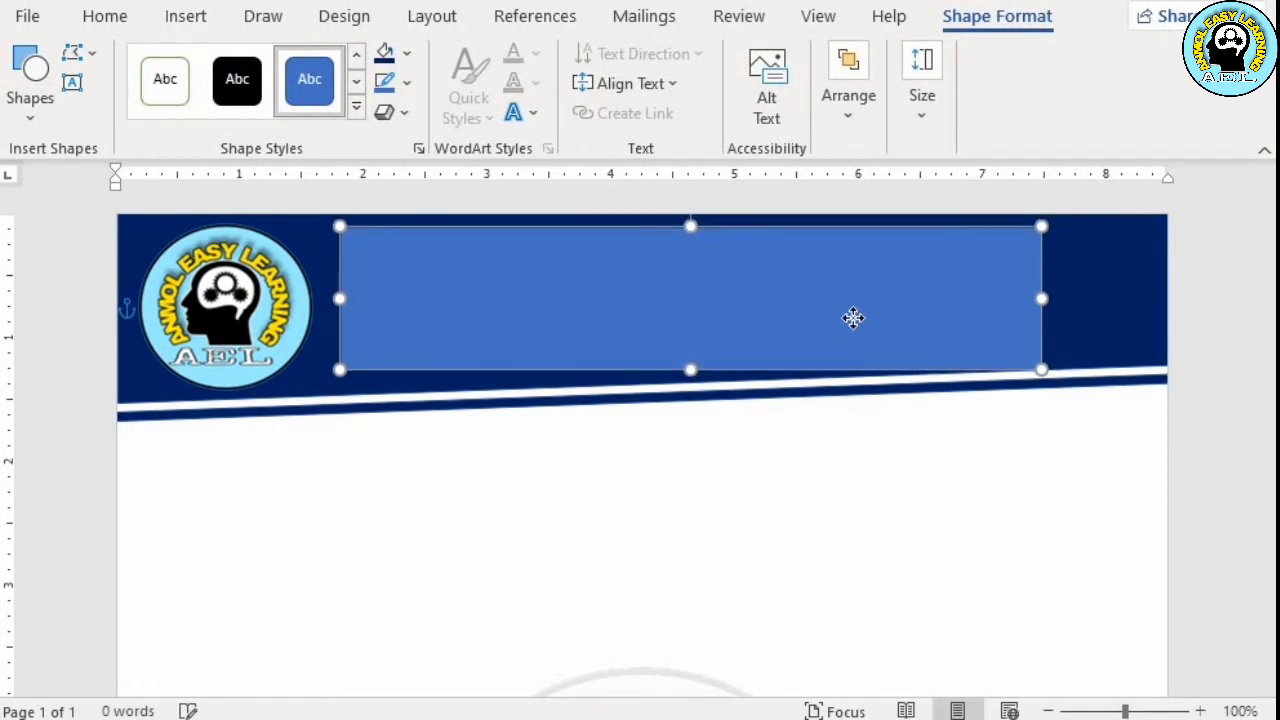
Enter the bold heading ANMOL EASY LEARNING in the rectangle and paste the address line below it
{"action": "left_click", "coordinate": [690, 294]}
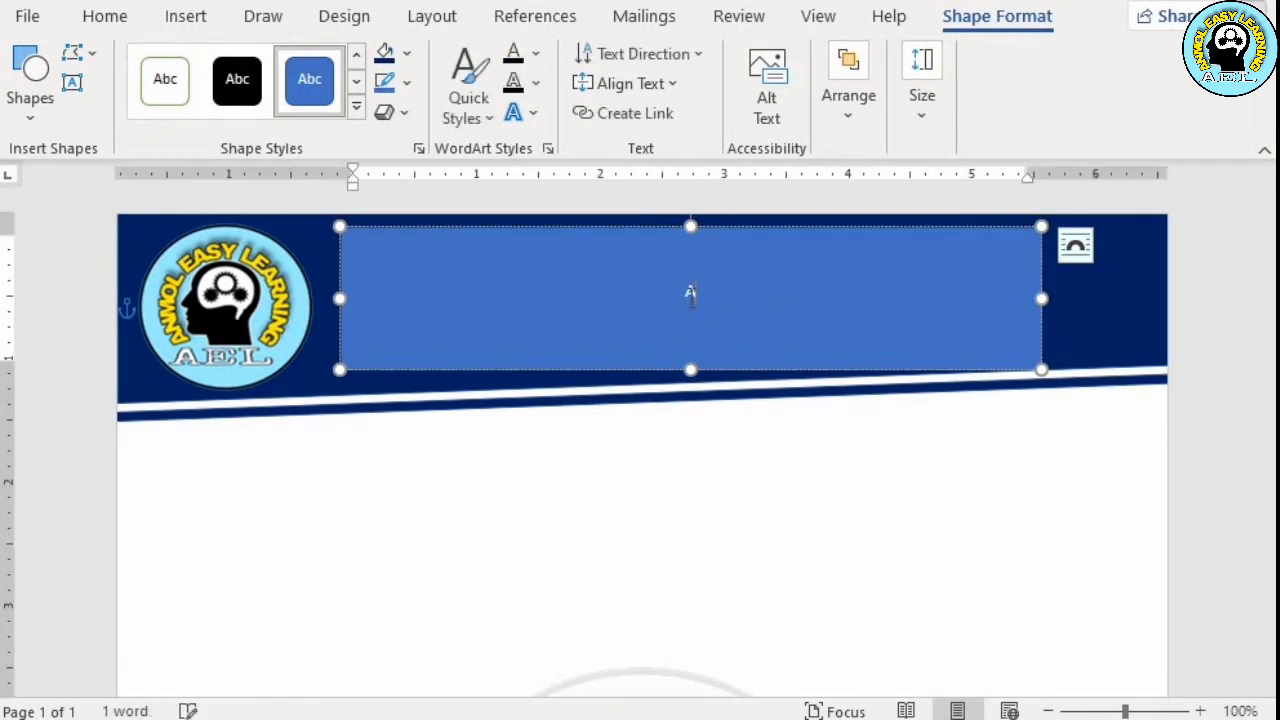
{"action": "type", "text": "ANMOL"}
{"action": "type", "text": "EASY"}
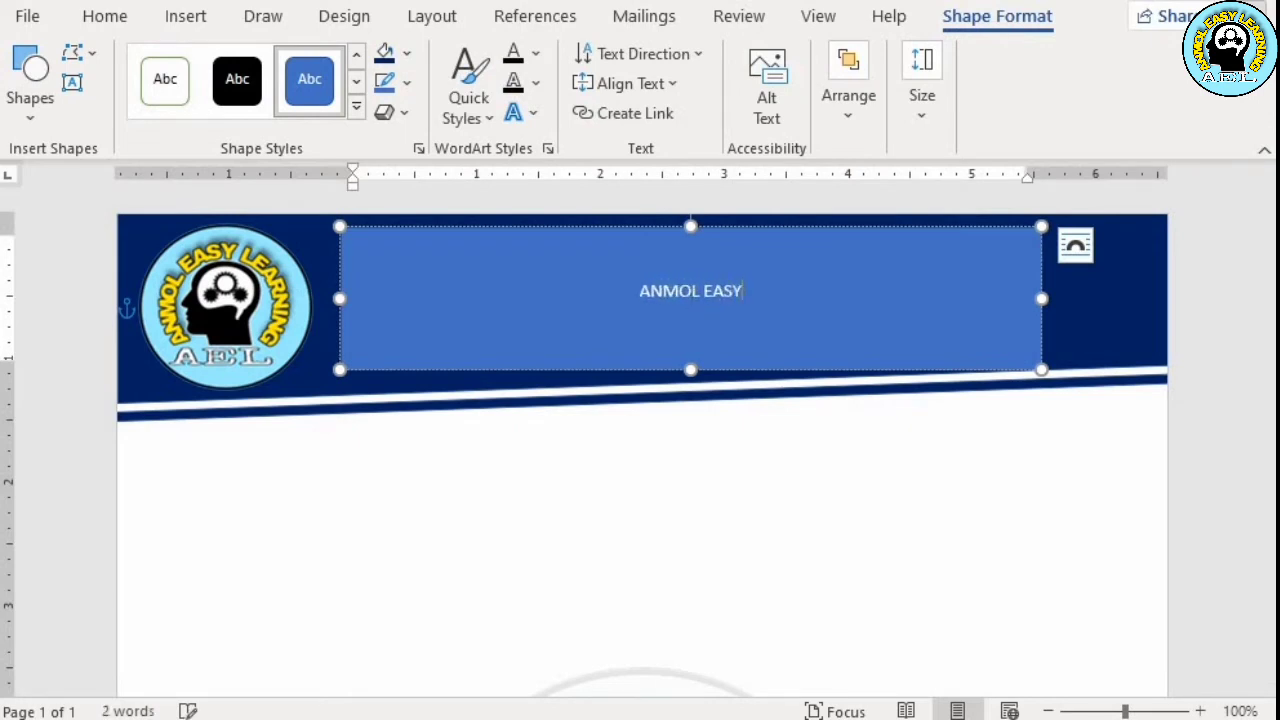
{"action": "type", "text": " LEA"}
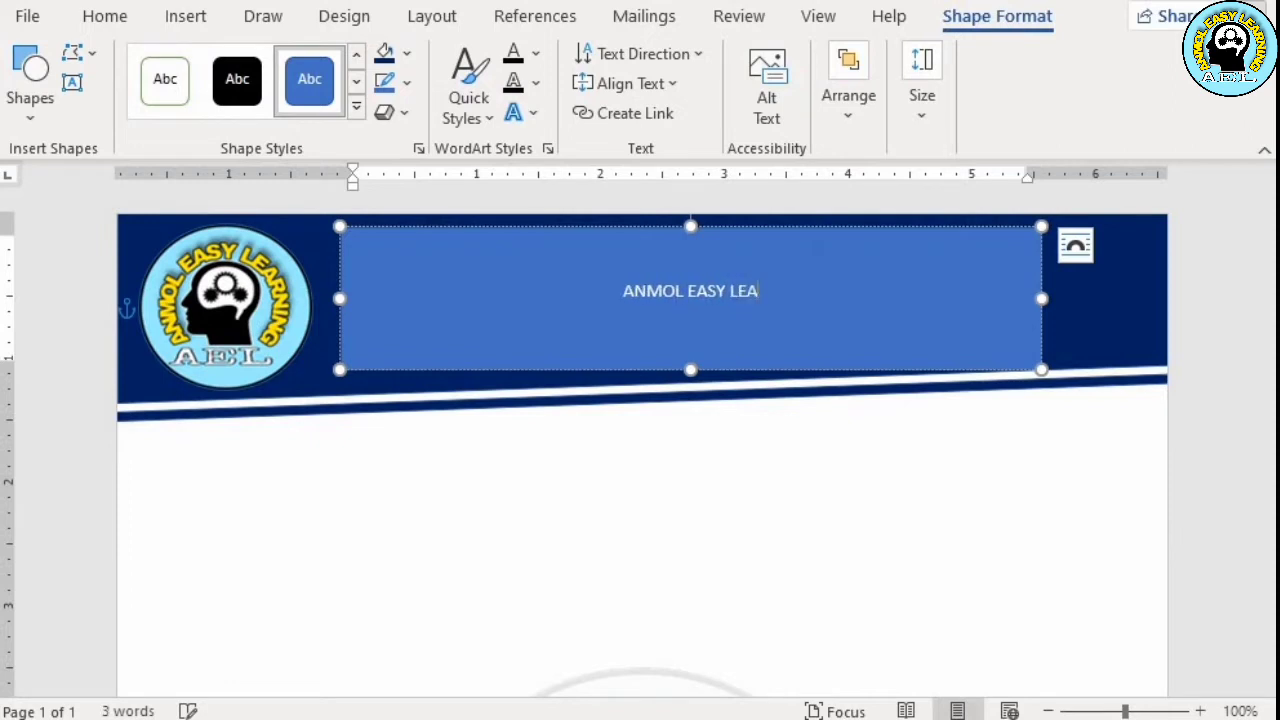
{"action": "type", "text": "RNING"}
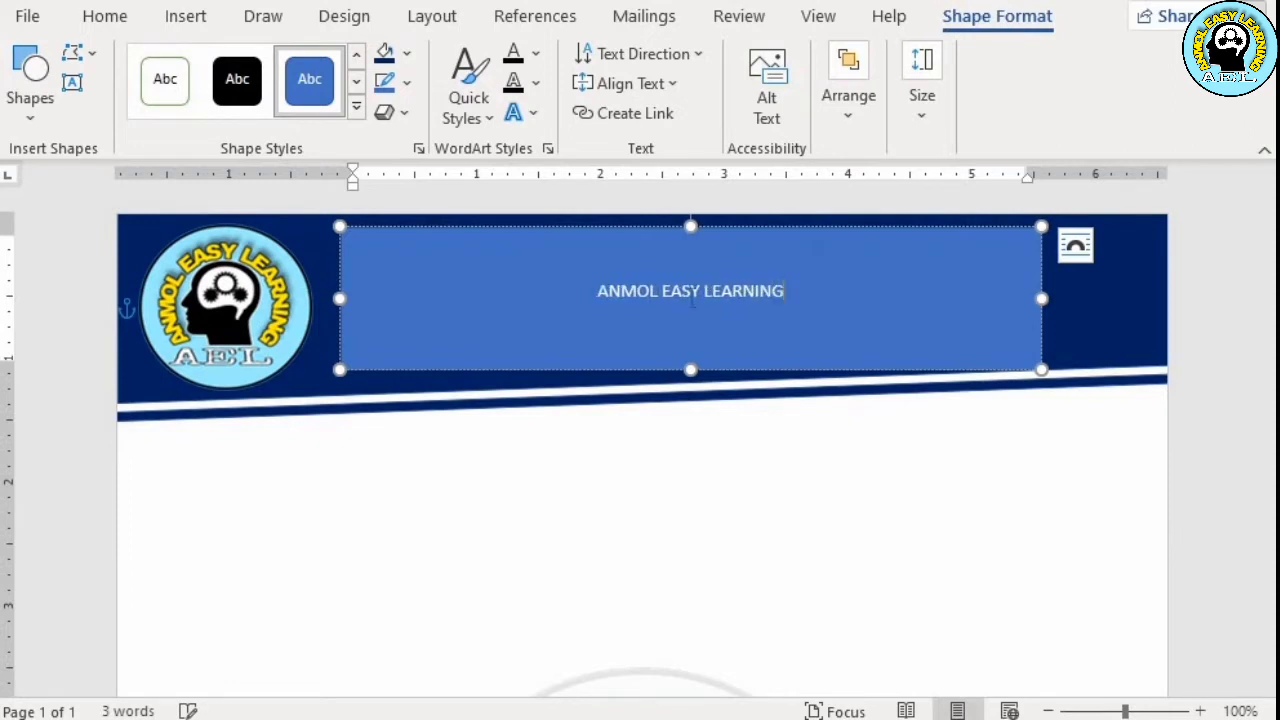
{"action": "key", "text": "Return"}
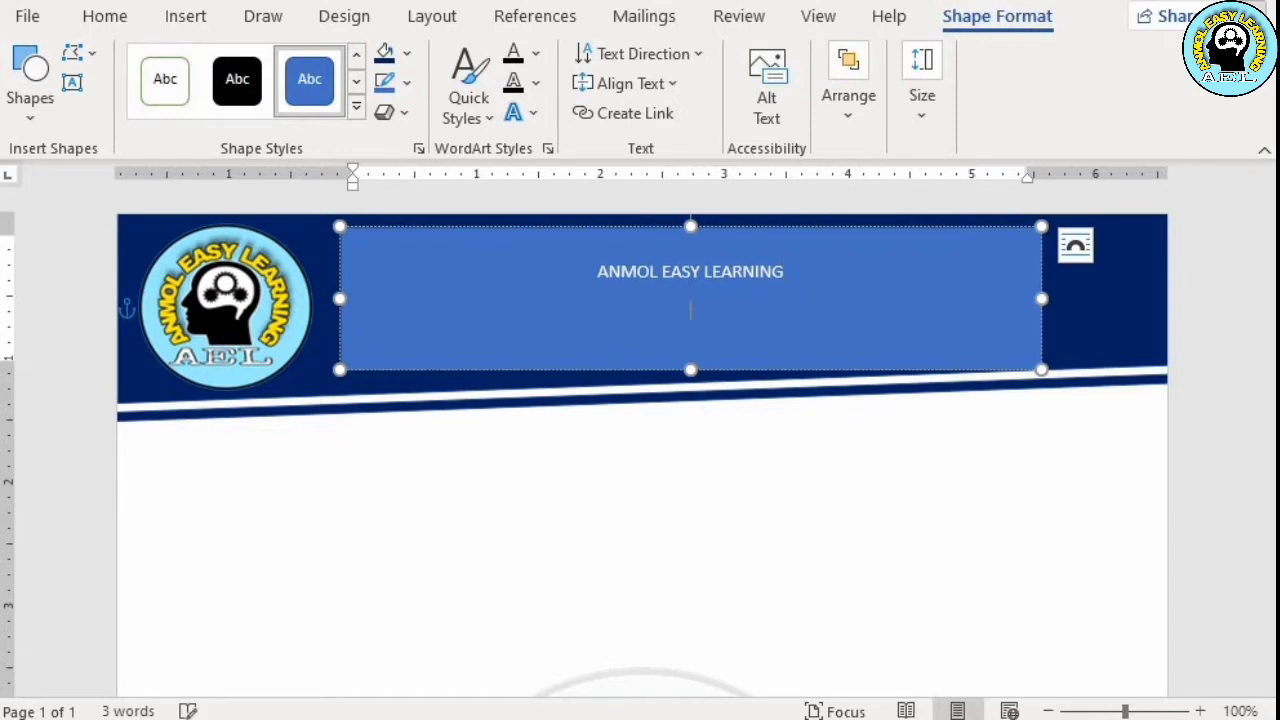
{"action": "type", "text": "Address: XYZ Govind Puram, Panki Road, UP,"}
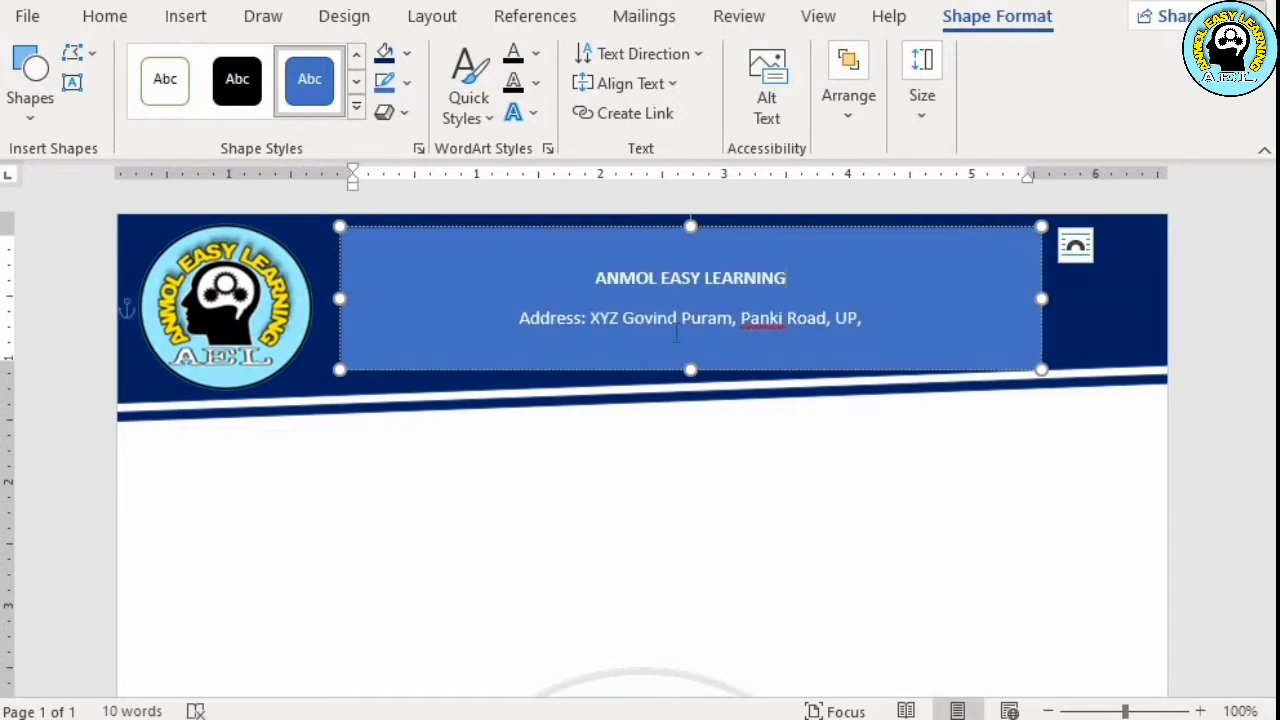
Set the ANMOL EASY LEARNING heading to font size 36
{"action": "key", "text": "shift+Left"}
{"action": "key", "text": "shift+Left"}
{"action": "key", "text": "shift+Left"}
{"action": "key", "text": "shift+Left"}
{"action": "key", "text": "shift+Left"}
{"action": "key", "text": "shift+Left"}
{"action": "key", "text": "shift+Left"}
{"action": "key", "text": "shift+Left"}
{"action": "key", "text": "shift+Left"}
{"action": "key", "text": "shift+Left"}
{"action": "key", "text": "shift+Left"}
{"action": "key", "text": "shift+Left"}
{"action": "key", "text": "shift+Left"}
{"action": "key", "text": "shift+Left"}
{"action": "key", "text": "shift+Left"}
{"action": "key", "text": "shift+Left"}
{"action": "key", "text": "shift+Left"}
{"action": "key", "text": "shift+Left"}
{"action": "key", "text": "shift+Left"}
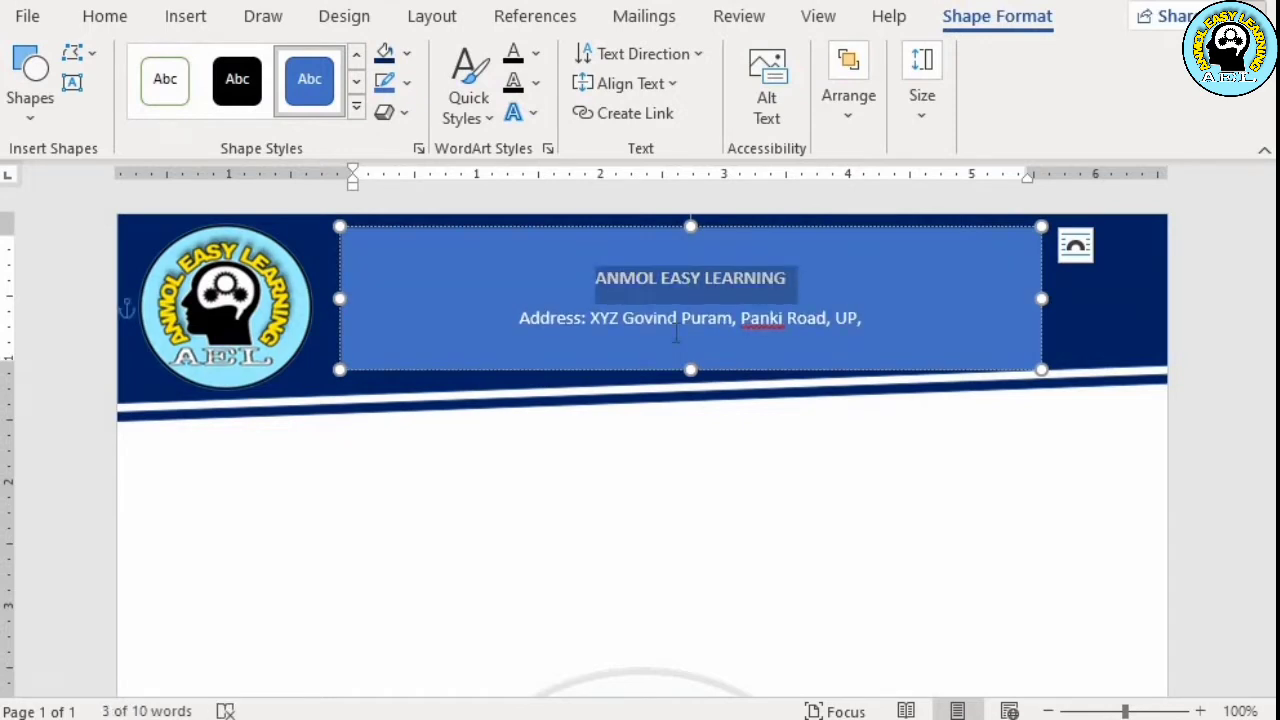
{"action": "left_click", "coordinate": [196, 28]}
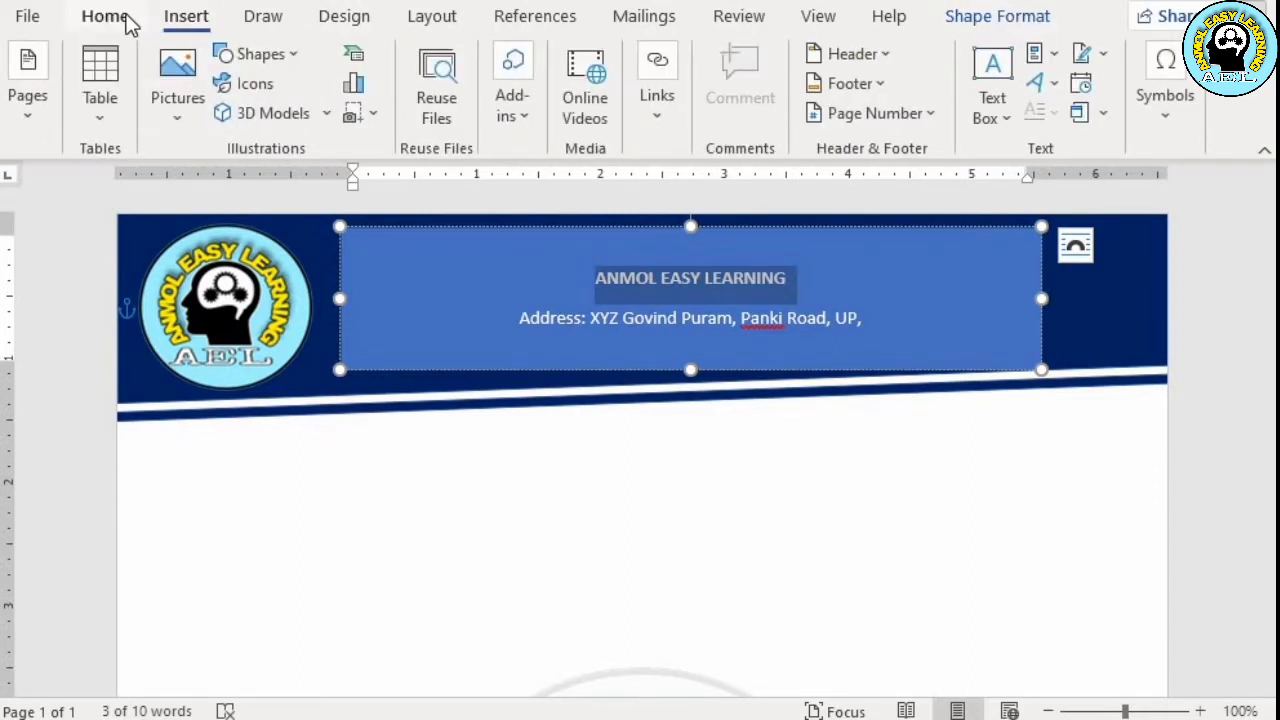
{"action": "left_click", "coordinate": [126, 19]}
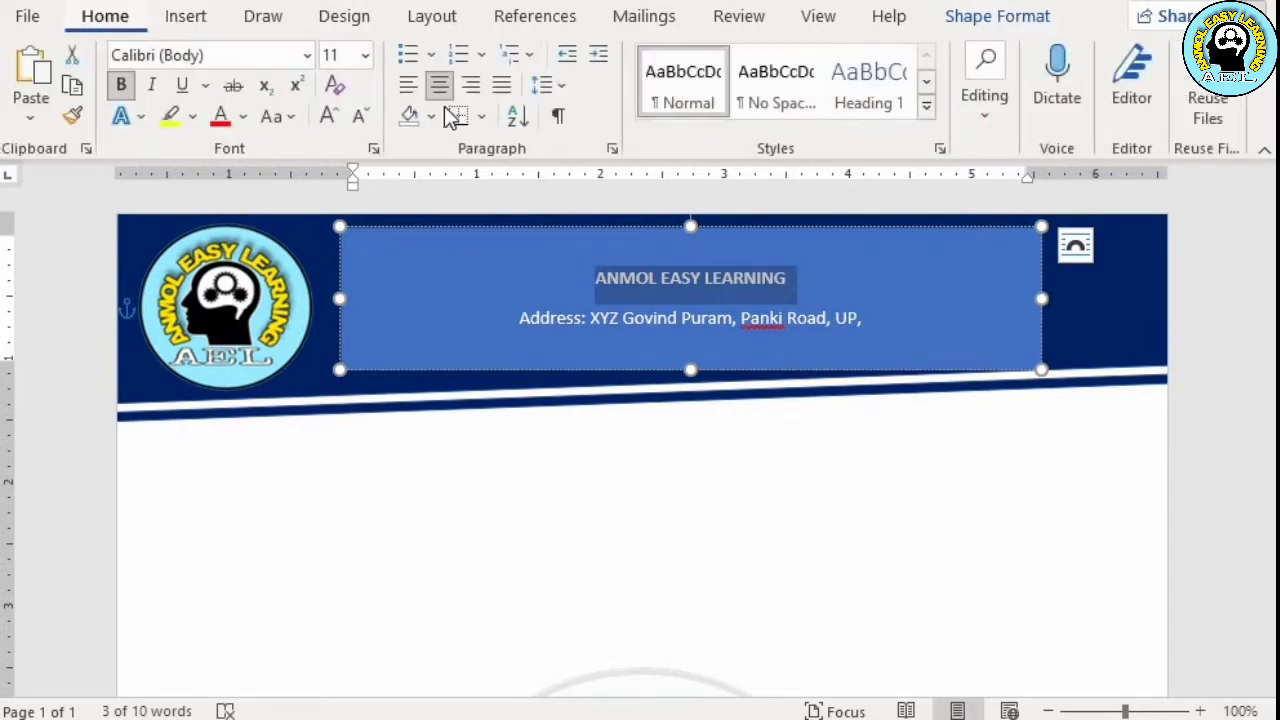
{"action": "left_click", "coordinate": [370, 62]}
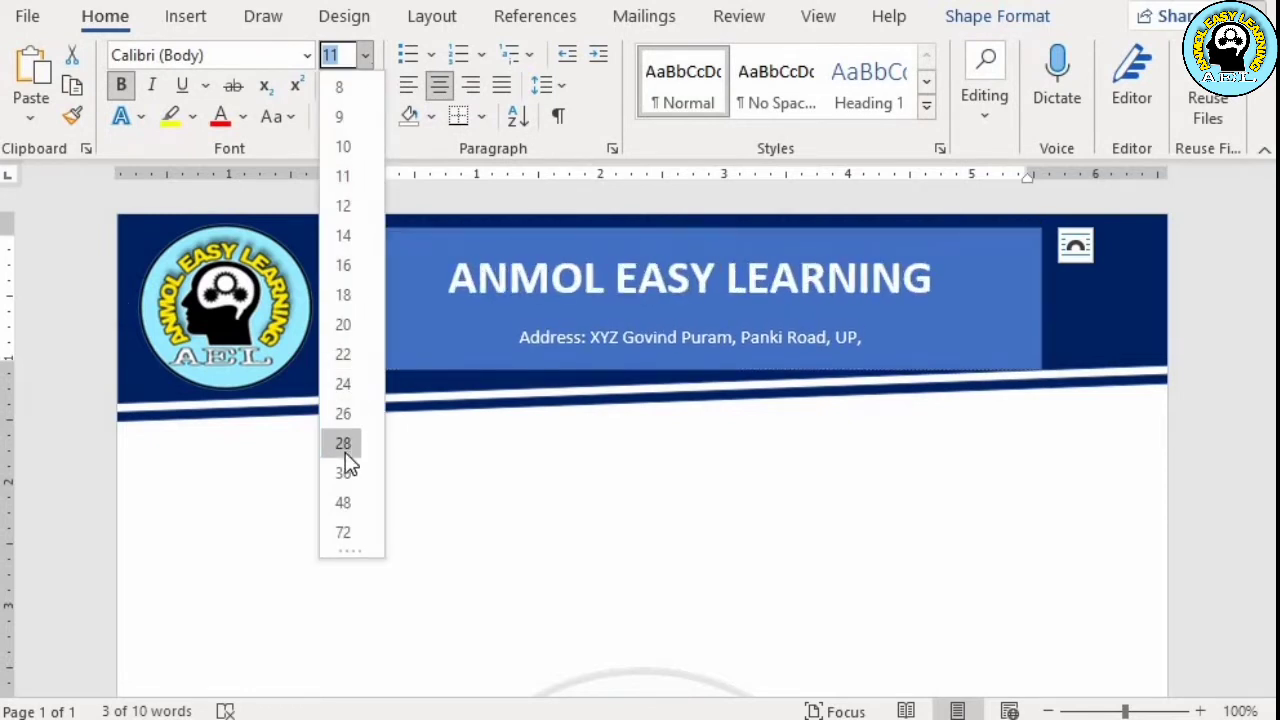
Set the address line below the heading to font size 14
{"action": "left_click", "coordinate": [873, 341]}
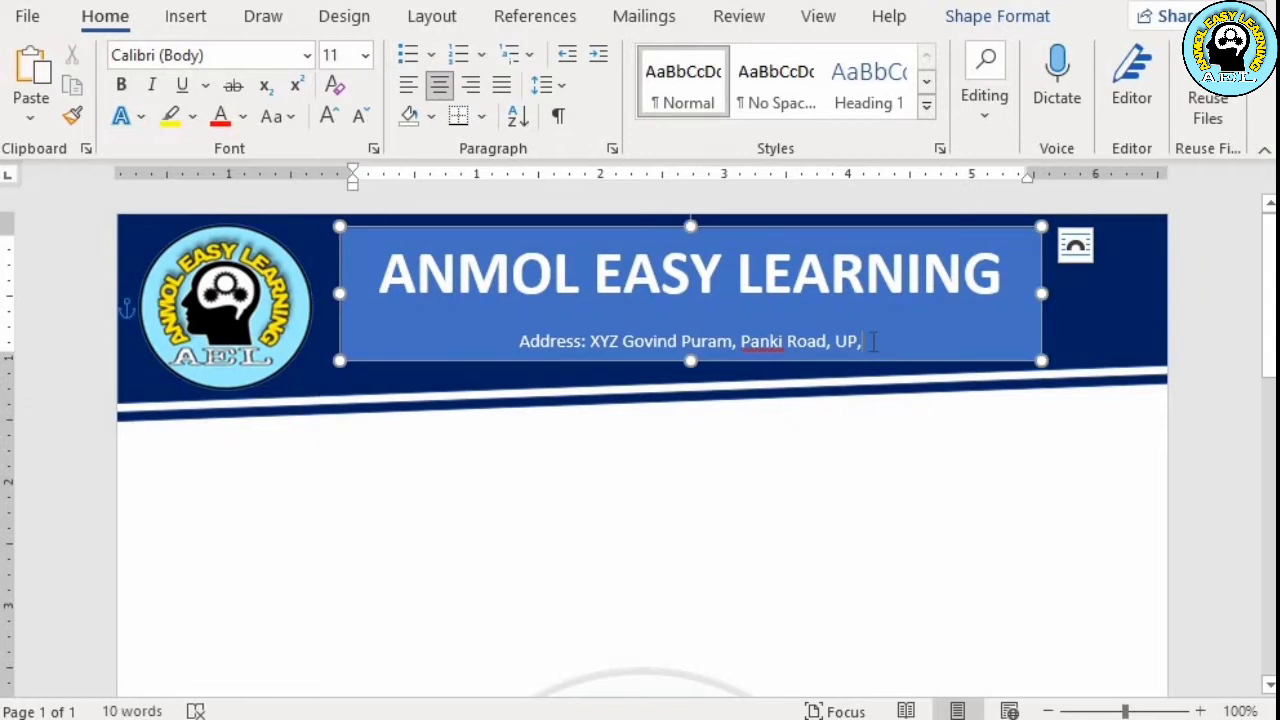
{"action": "left_click_drag", "start_coordinate": [717, 341], "coordinate": [522, 342]}
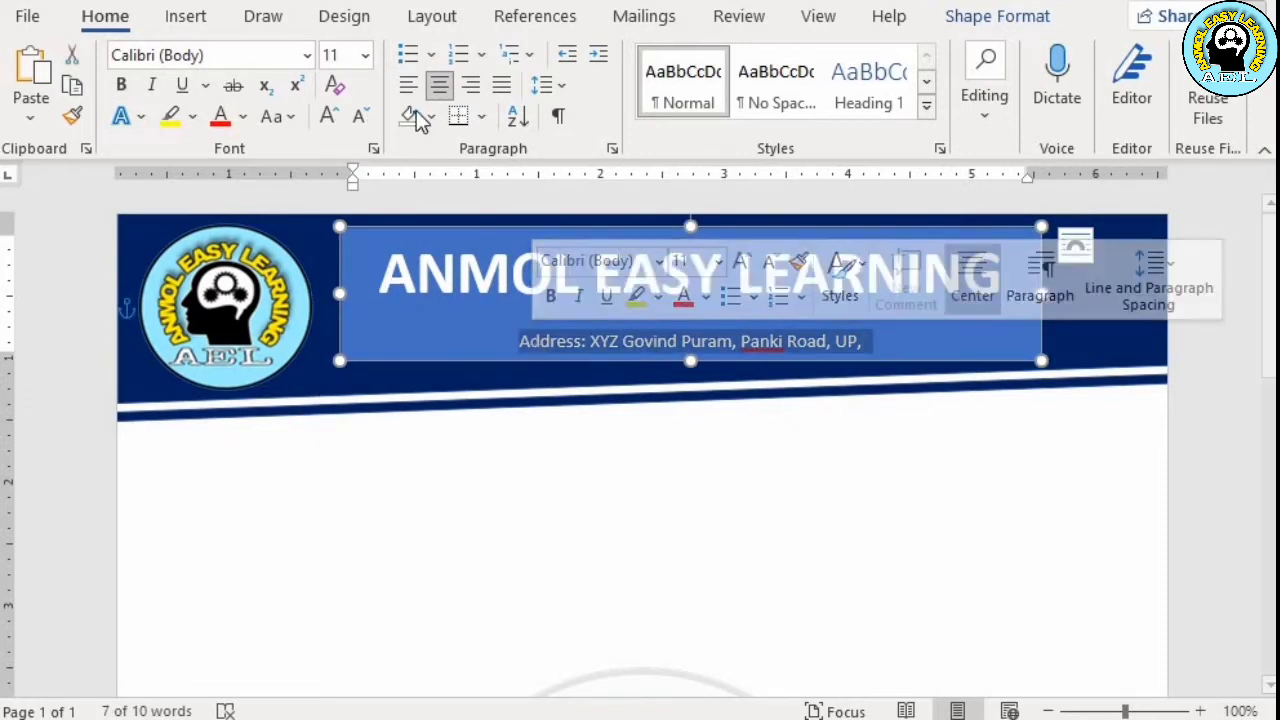
{"action": "left_click", "coordinate": [367, 59]}
{"action": "left_click", "coordinate": [357, 234]}
Ignore all spelling flags for the underlined road name in the address line
{"action": "right_click", "coordinate": [763, 350]}
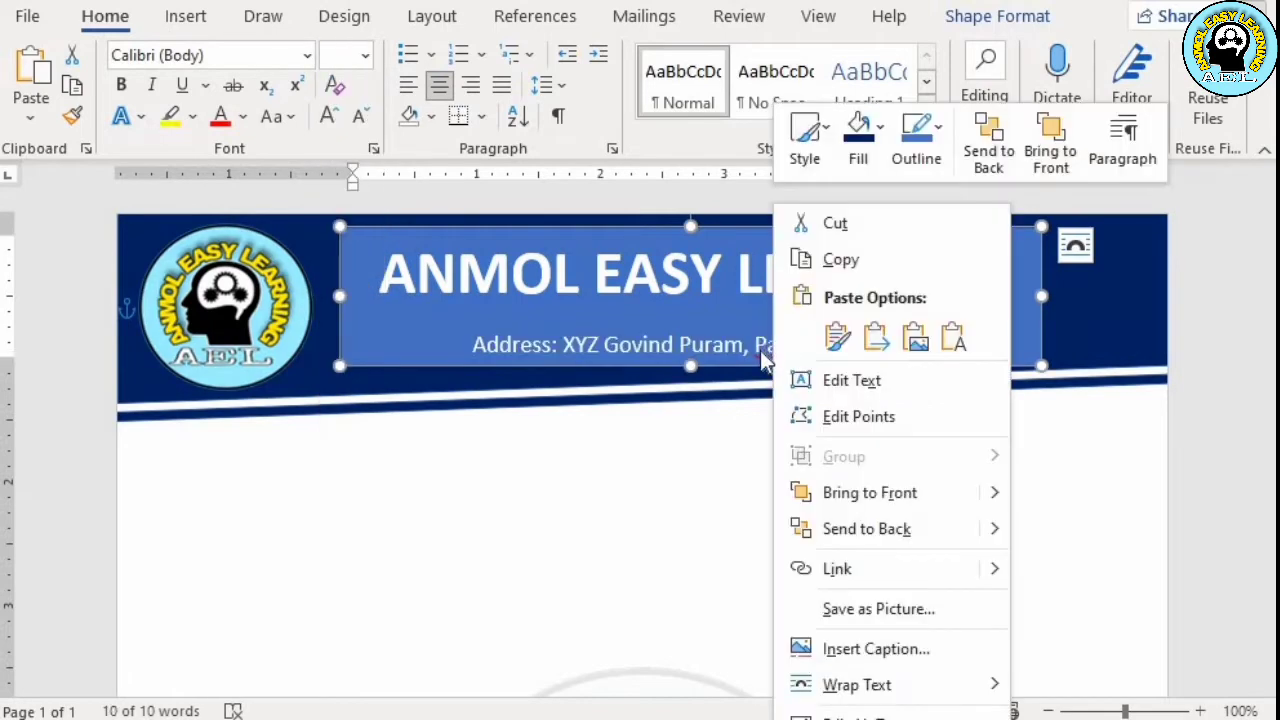
{"action": "key", "text": "Escape"}
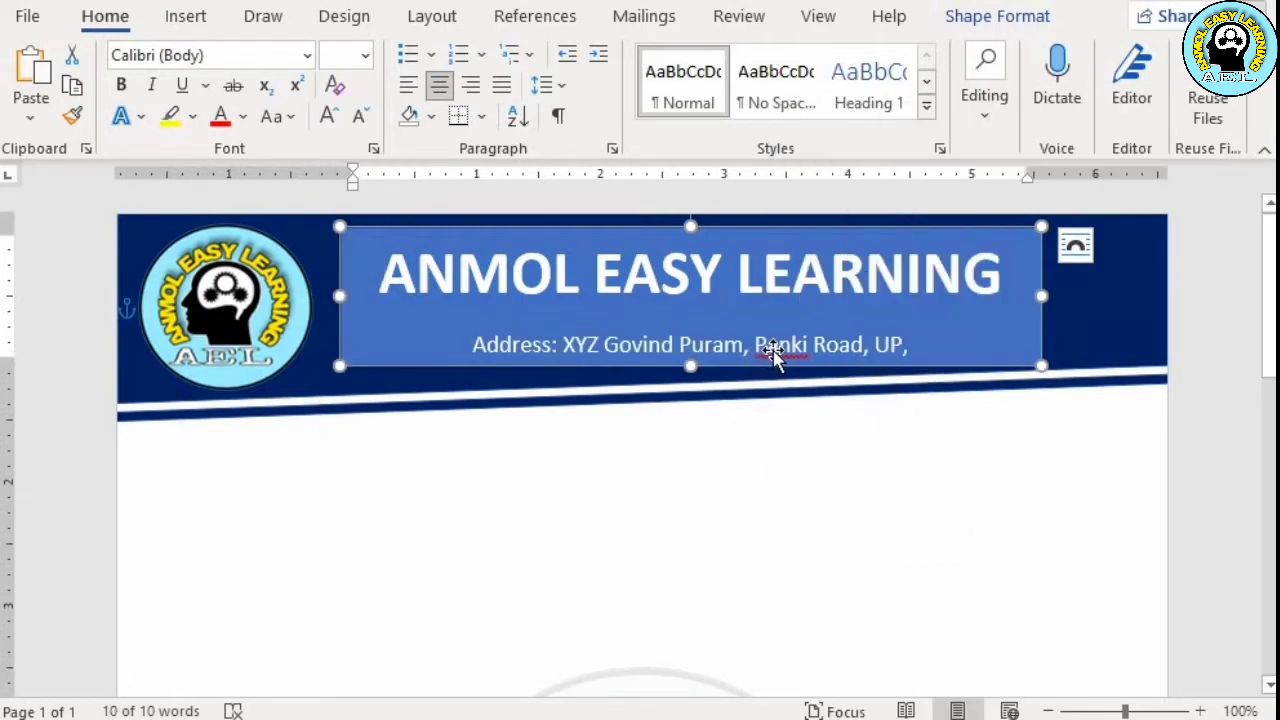
{"action": "double_click", "coordinate": [773, 350]}
{"action": "right_click", "coordinate": [775, 352]}
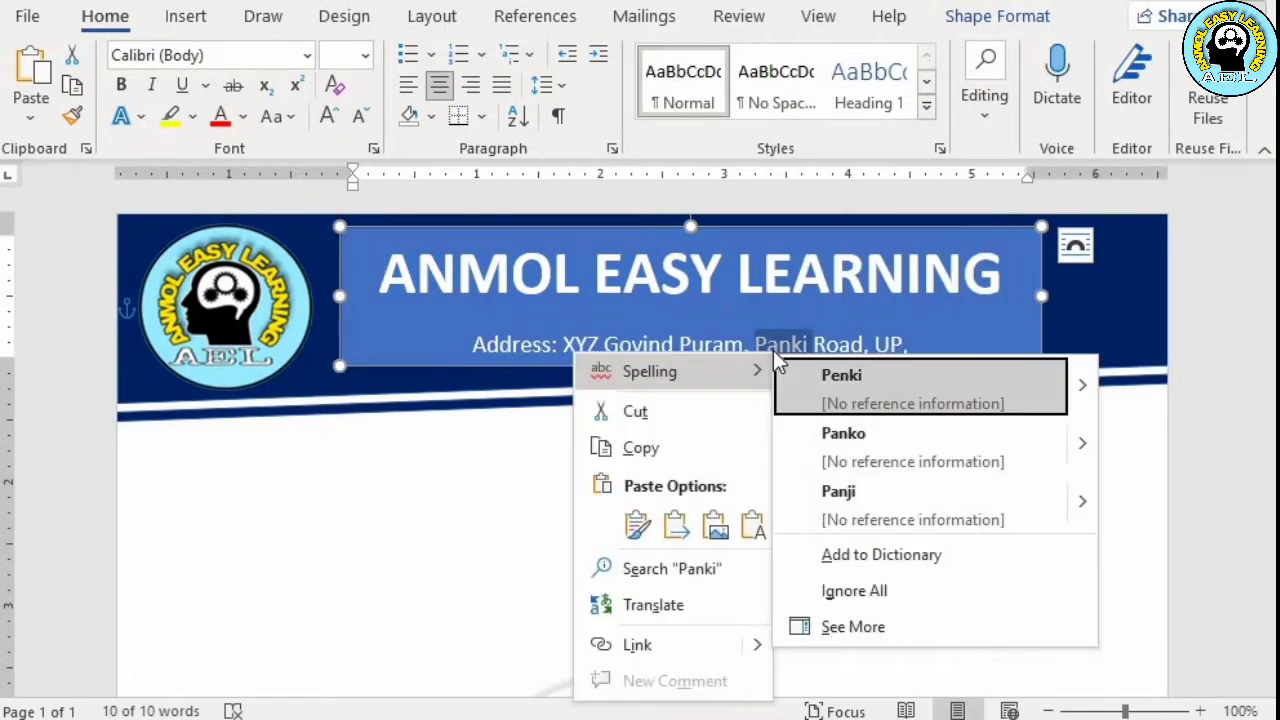
{"action": "left_click", "coordinate": [840, 591]}
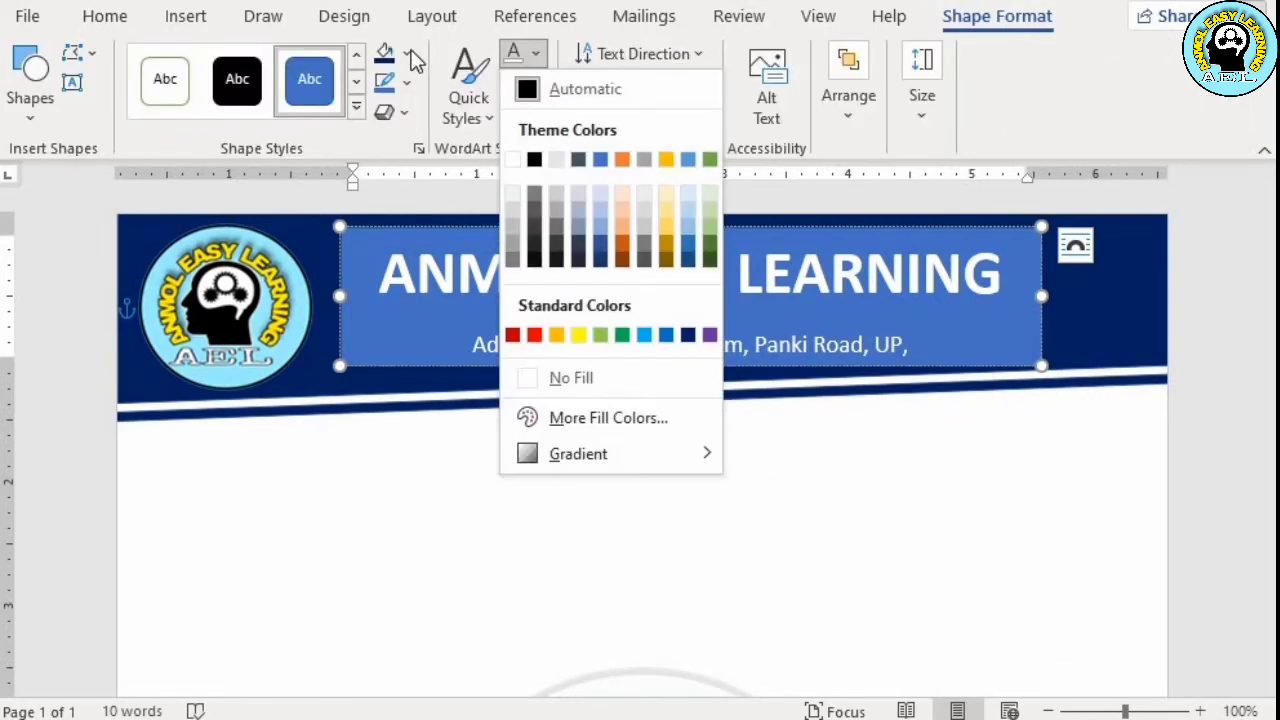
Set the heading text rectangle to No Fill and No Outline
{"action": "left_click", "coordinate": [412, 56]}
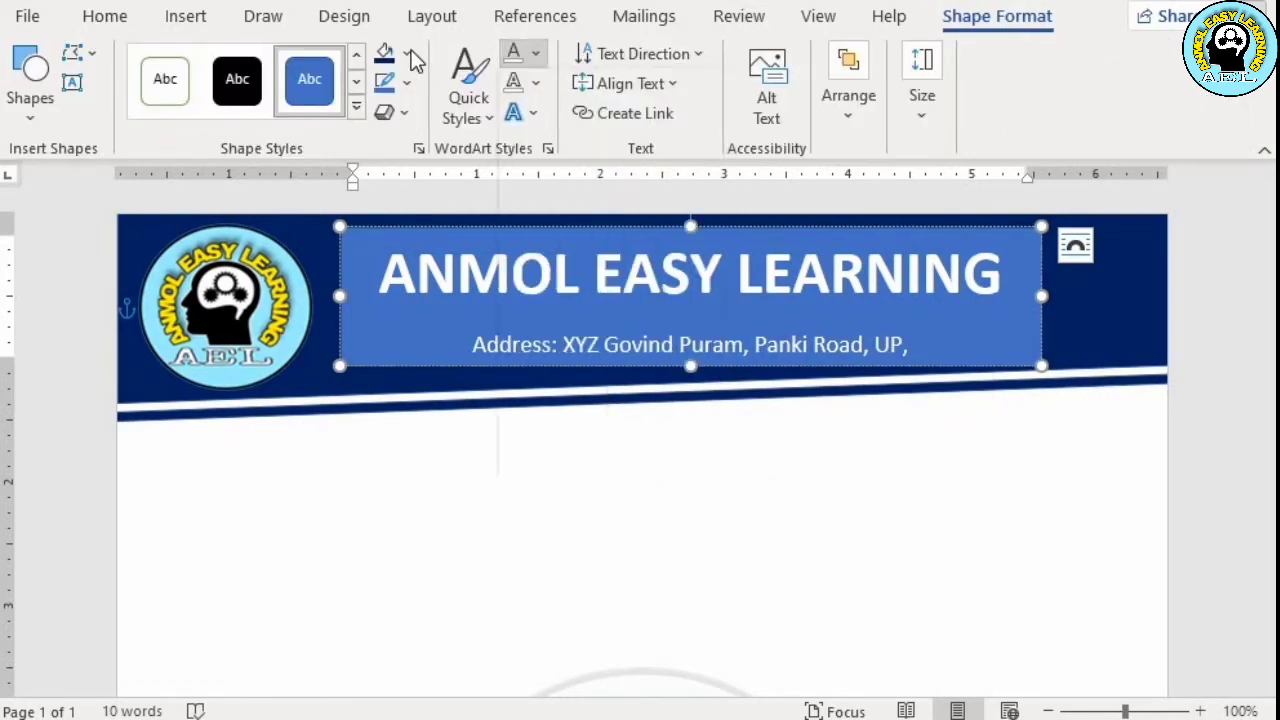
{"action": "left_click", "coordinate": [412, 56]}
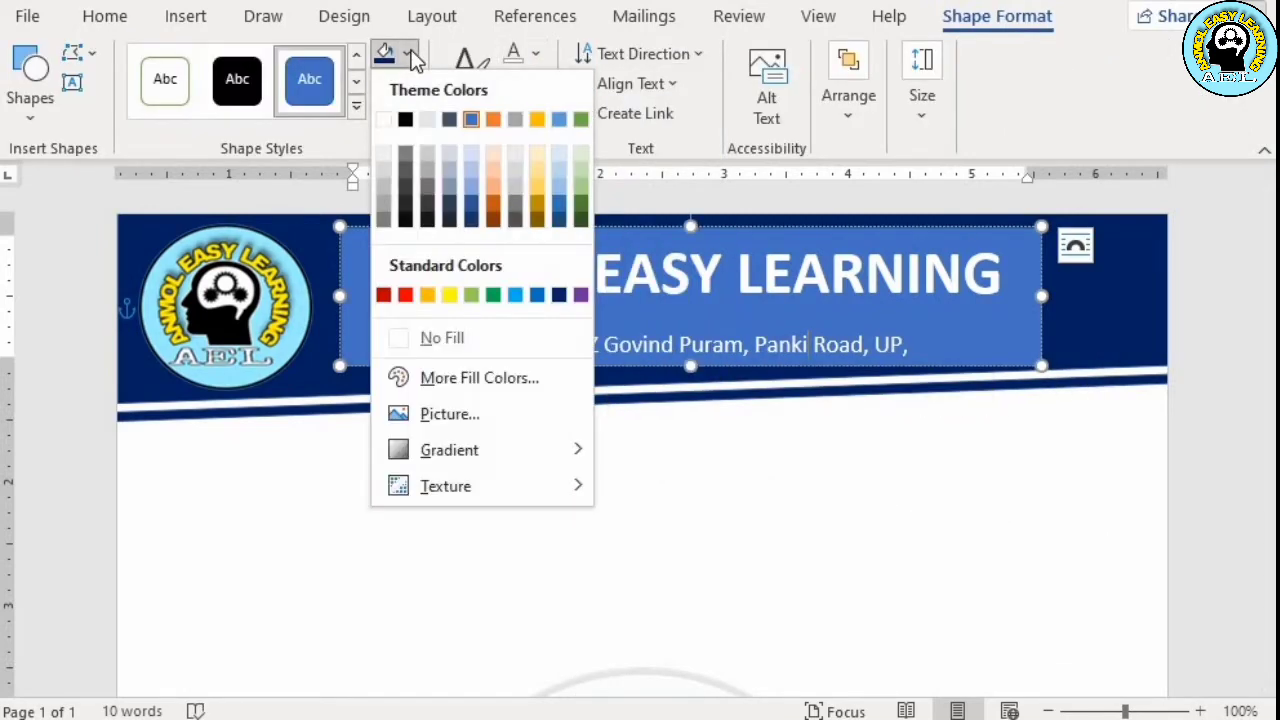
{"action": "left_click", "coordinate": [420, 337]}
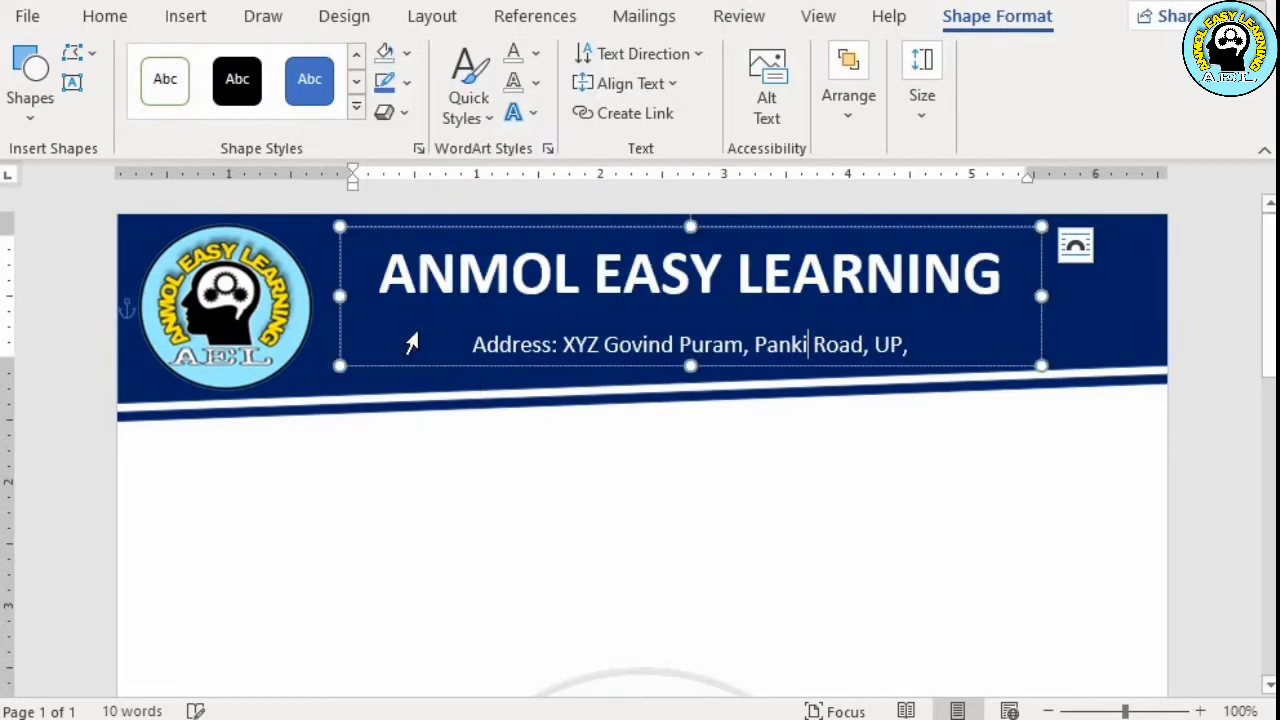
{"action": "left_click", "coordinate": [405, 83]}
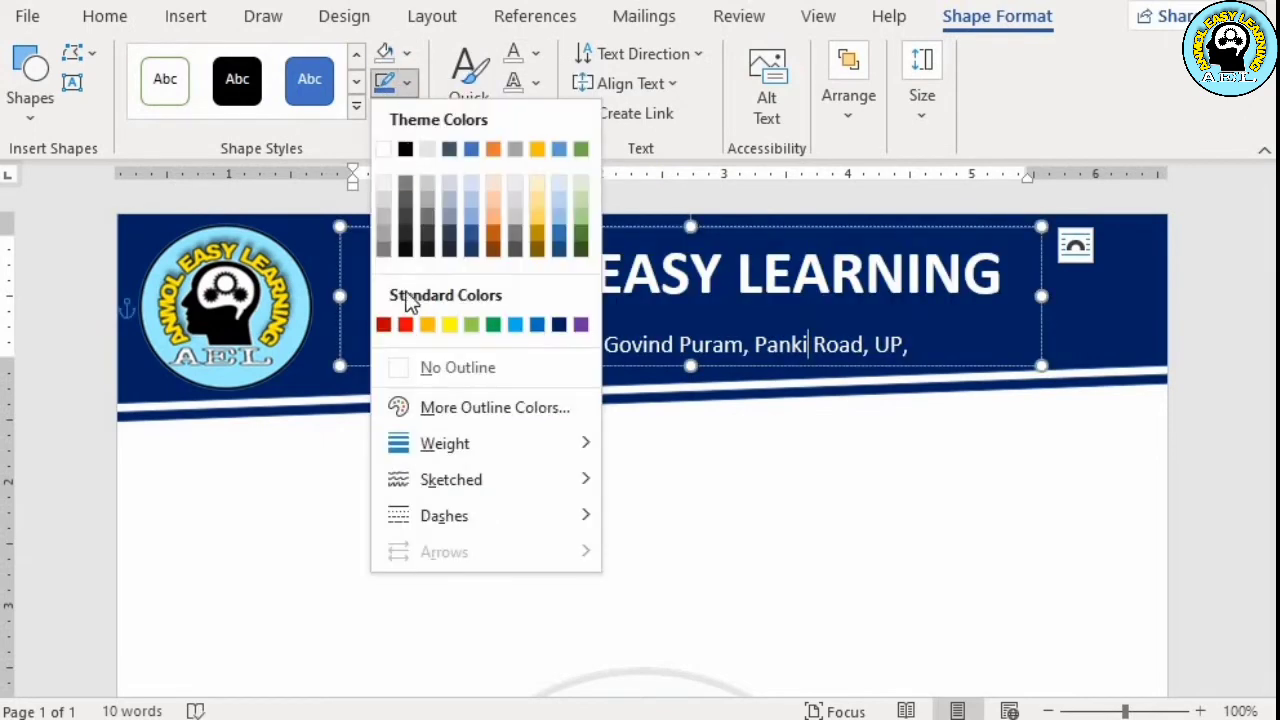
{"action": "left_click", "coordinate": [405, 366]}
Add a line below the header with "Ref No -:" at the left and "Date : -" near the right margin
{"action": "left_click", "coordinate": [547, 577]}
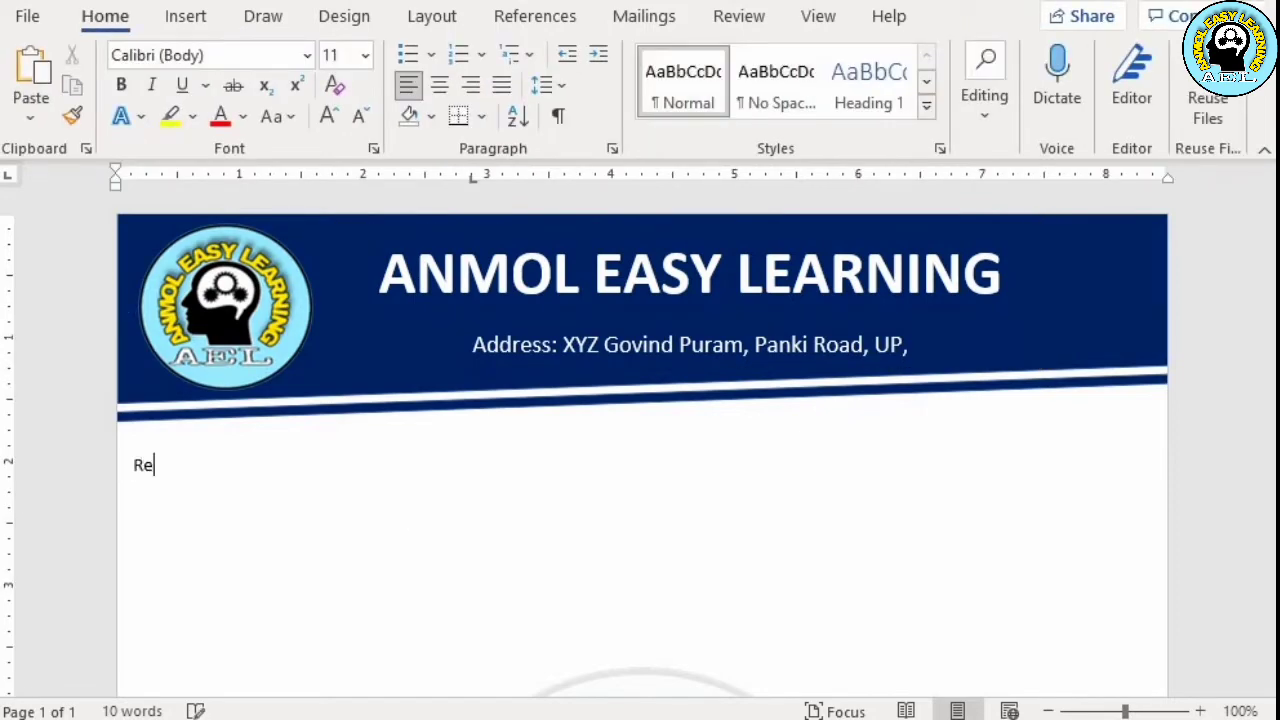
{"action": "type", "text": "Ref No -: Date :"}
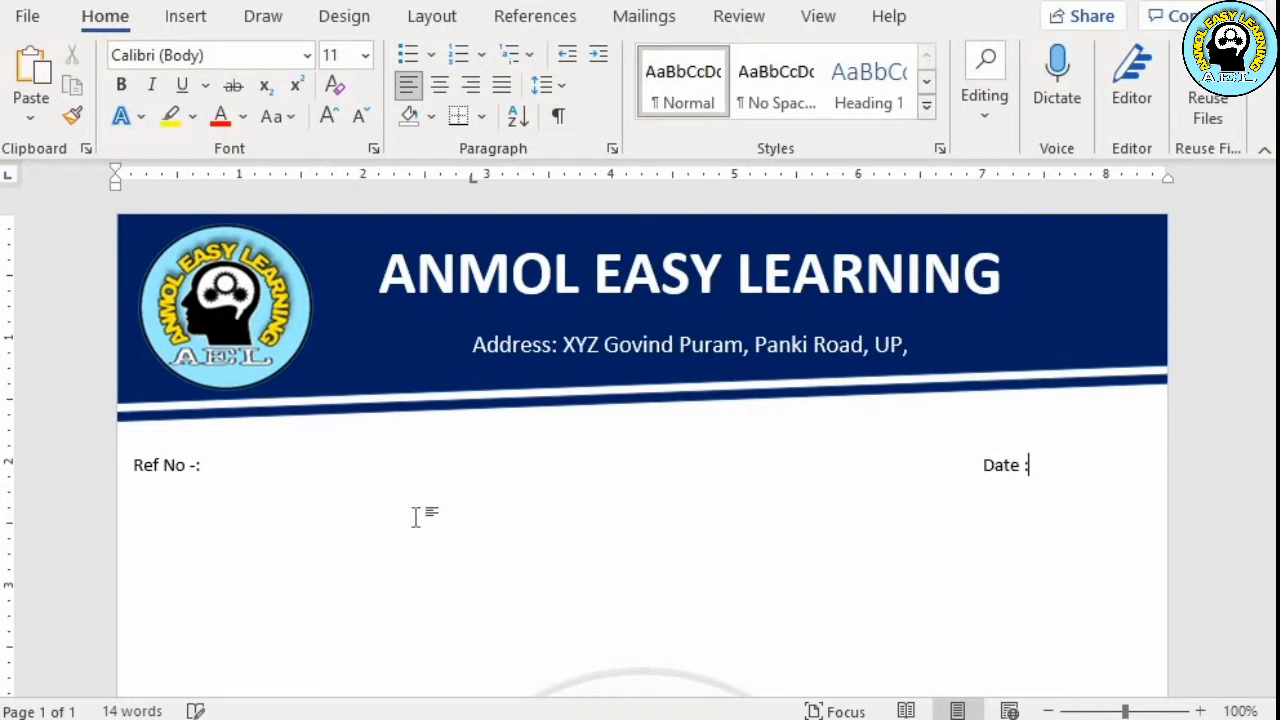
{"action": "type", "text": "-"}
{"action": "key", "text": "shift+Left"}
{"action": "key", "text": "shift+Left"}
{"action": "key", "text": "shift+Left"}
{"action": "key", "text": "shift+Left"}
{"action": "key", "text": "shift+Left"}
{"action": "key", "text": "shift+Left"}
{"action": "key", "text": "shift+Left"}
{"action": "key", "text": "shift+Left"}
{"action": "key", "text": "shift+Left"}
{"action": "key", "text": "shift+Left"}
{"action": "key", "text": "shift+Left"}
{"action": "key", "text": "shift+Left"}
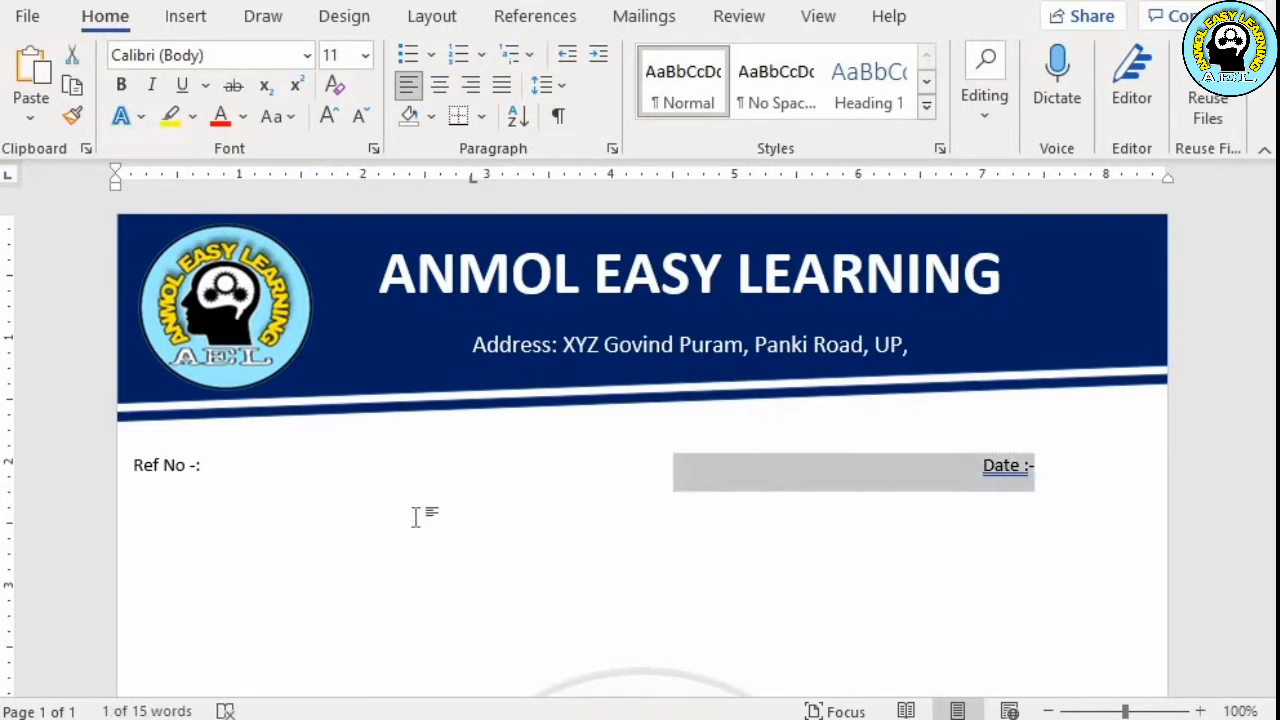
{"action": "key", "text": "Right"}
{"action": "key", "text": "Left"}
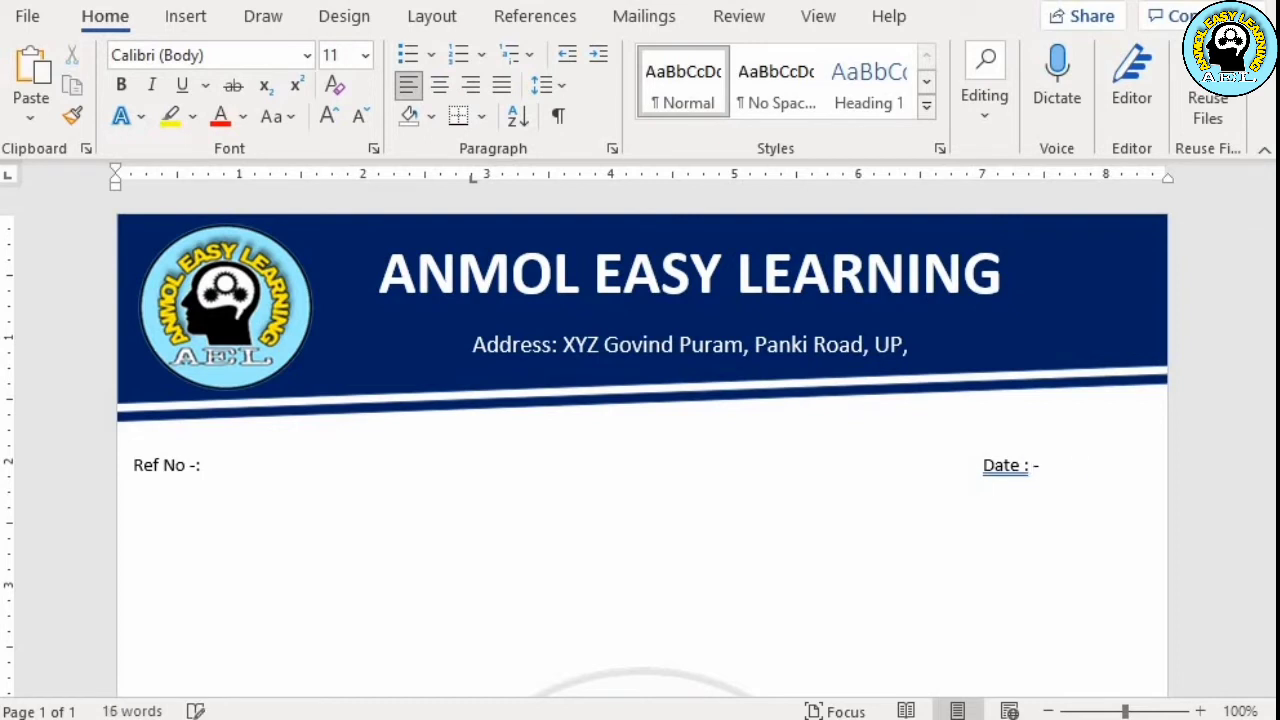
Remove the space before the colon in the Date label and make the Ref No and Date line bold at font size 12
{"action": "key", "text": "BackSpace"}
{"action": "key", "text": "shift+Left"}
{"action": "key", "text": "shift+Left"}
{"action": "key", "text": "shift+Left"}
{"action": "key", "text": "shift+Left"}
{"action": "key", "text": "shift+Left"}
{"action": "key", "text": "shift+Left"}
{"action": "key", "text": "shift+Left"}
{"action": "key", "text": "shift+Left"}
{"action": "key", "text": "shift+Left"}
{"action": "key", "text": "shift+Left"}
{"action": "key", "text": "shift+Left"}
{"action": "key", "text": "shift+Left"}
{"action": "key", "text": "shift+Left"}
{"action": "key", "text": "shift+Left"}
{"action": "key", "text": "shift+Left"}
{"action": "key", "text": "shift+Left"}
{"action": "key", "text": "shift+Left"}
{"action": "key", "text": "shift+Left"}
{"action": "key", "text": "shift+Left"}
{"action": "key", "text": "shift+Left"}
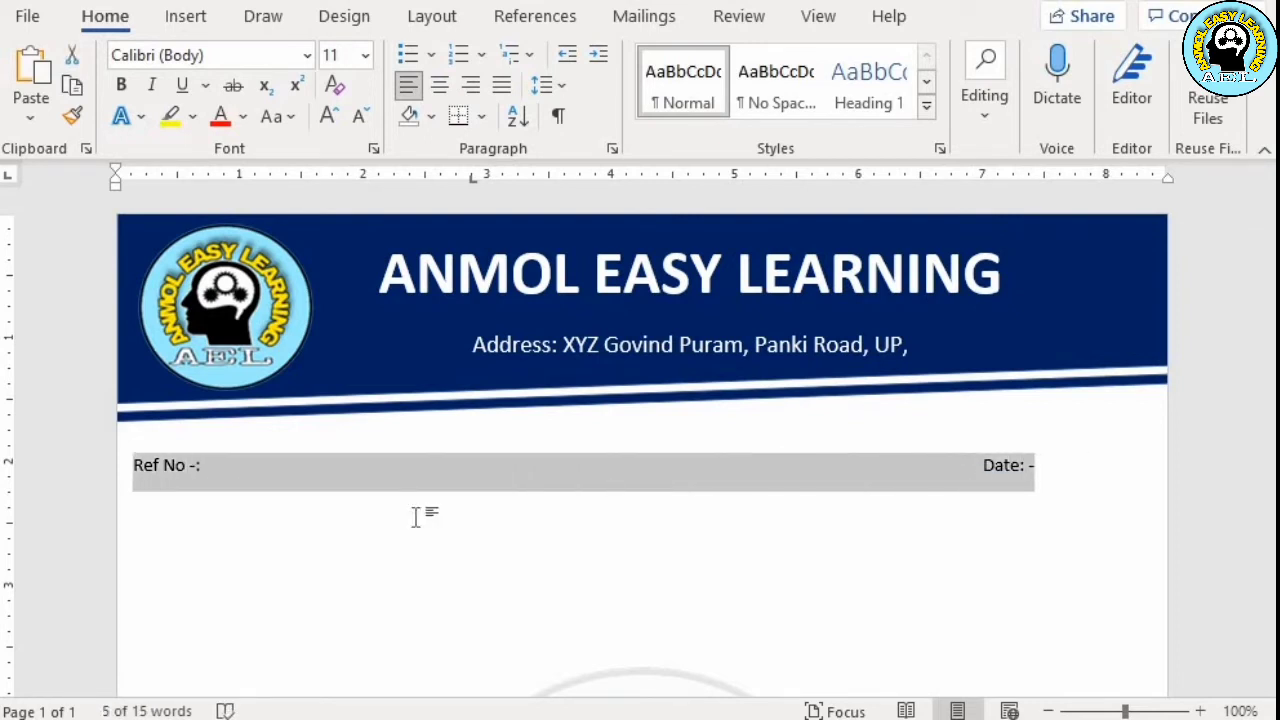
{"action": "key", "text": "ctrl+b"}
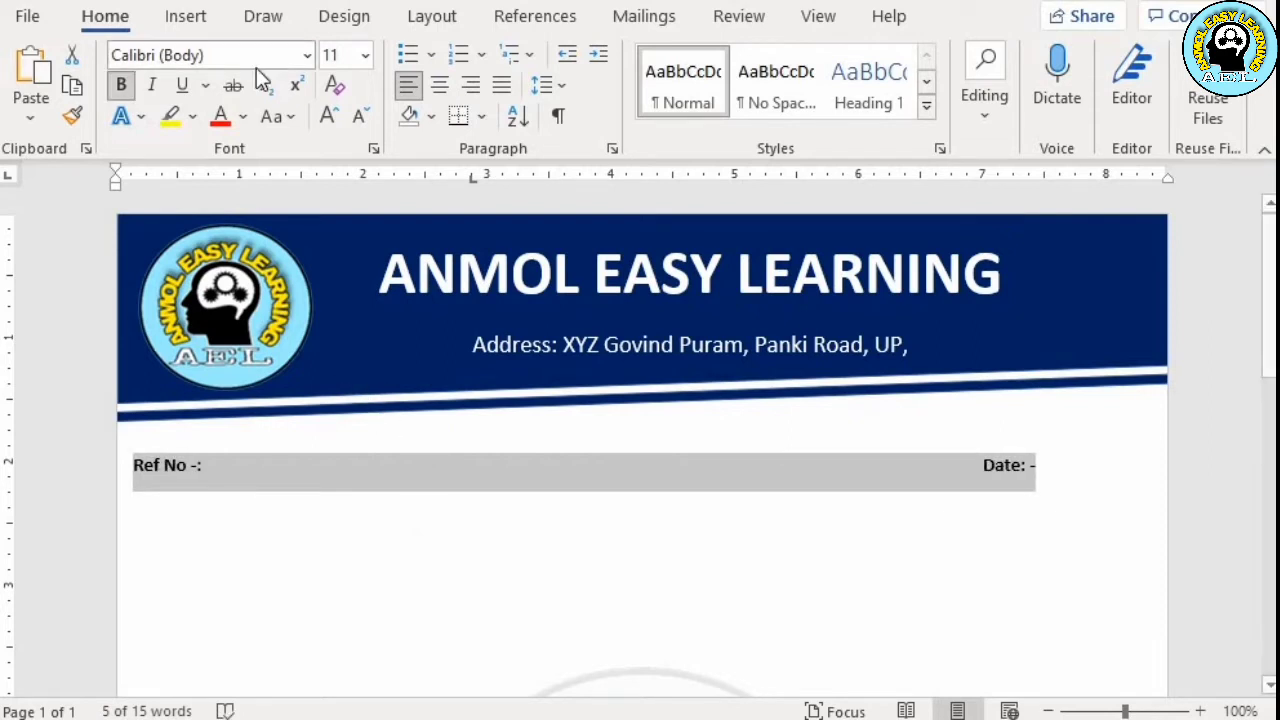
{"action": "left_click", "coordinate": [366, 56]}
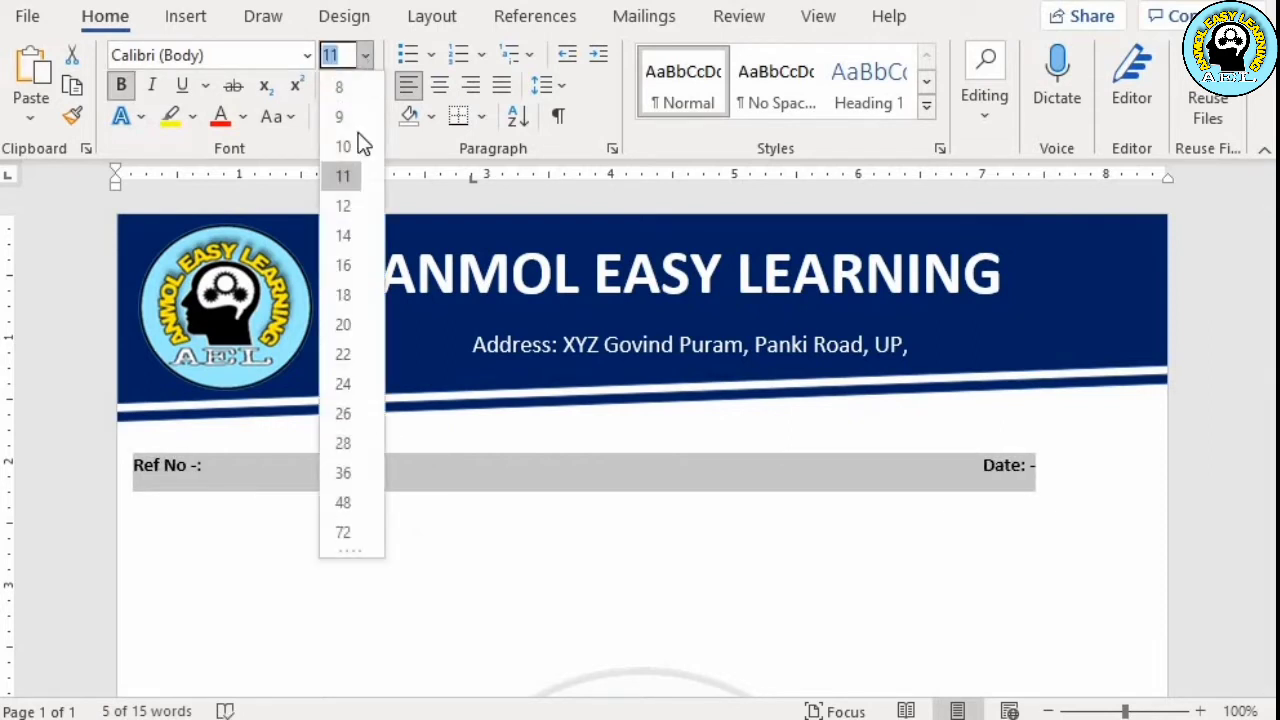
{"action": "left_click", "coordinate": [342, 207]}
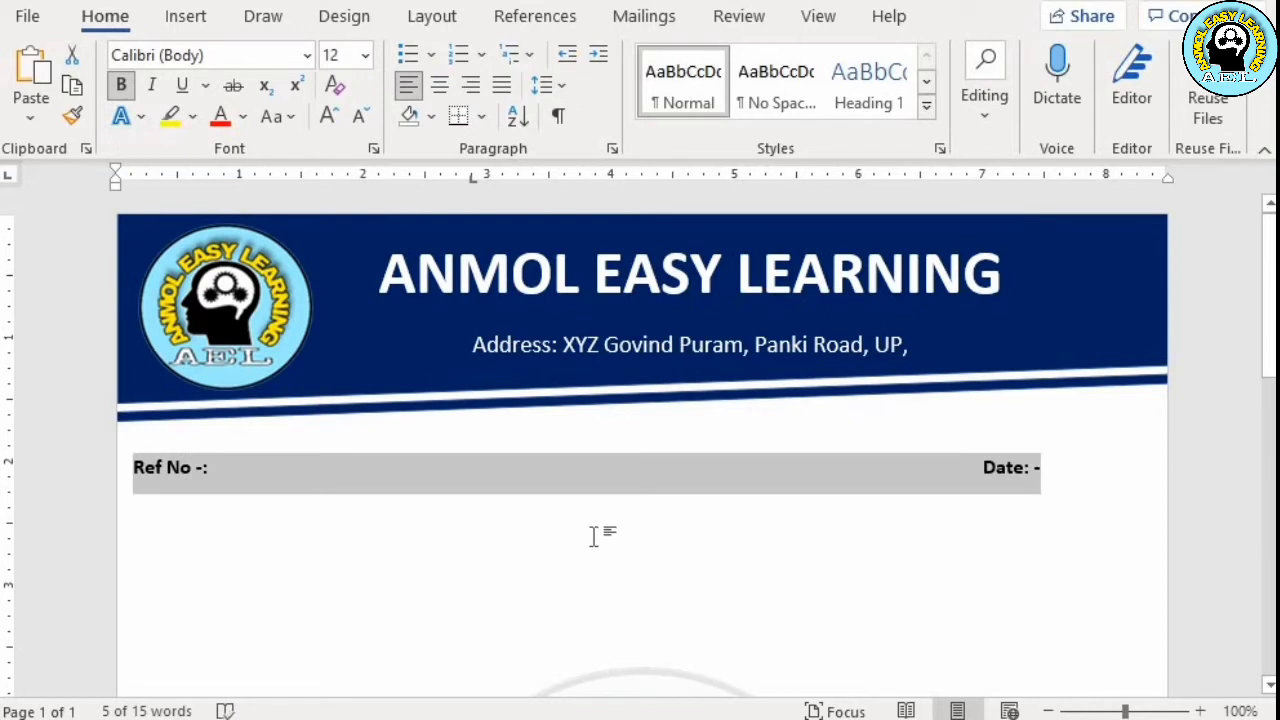
{"action": "left_click", "coordinate": [593, 537]}
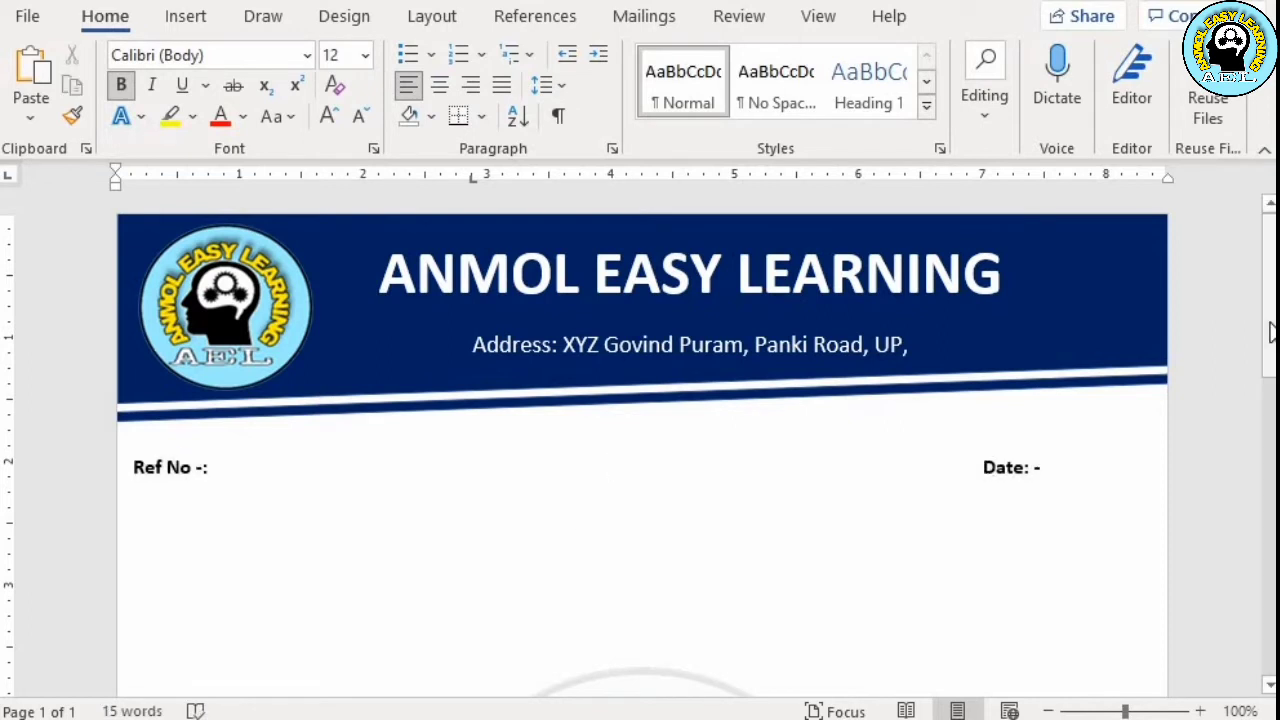
Draw a Flowchart: Manual Input shape about 1.1 inches high across the full width of the page bottom and fill it dark blue
{"action": "left_click_drag", "start_coordinate": [1270, 330], "coordinate": [1258, 655]}
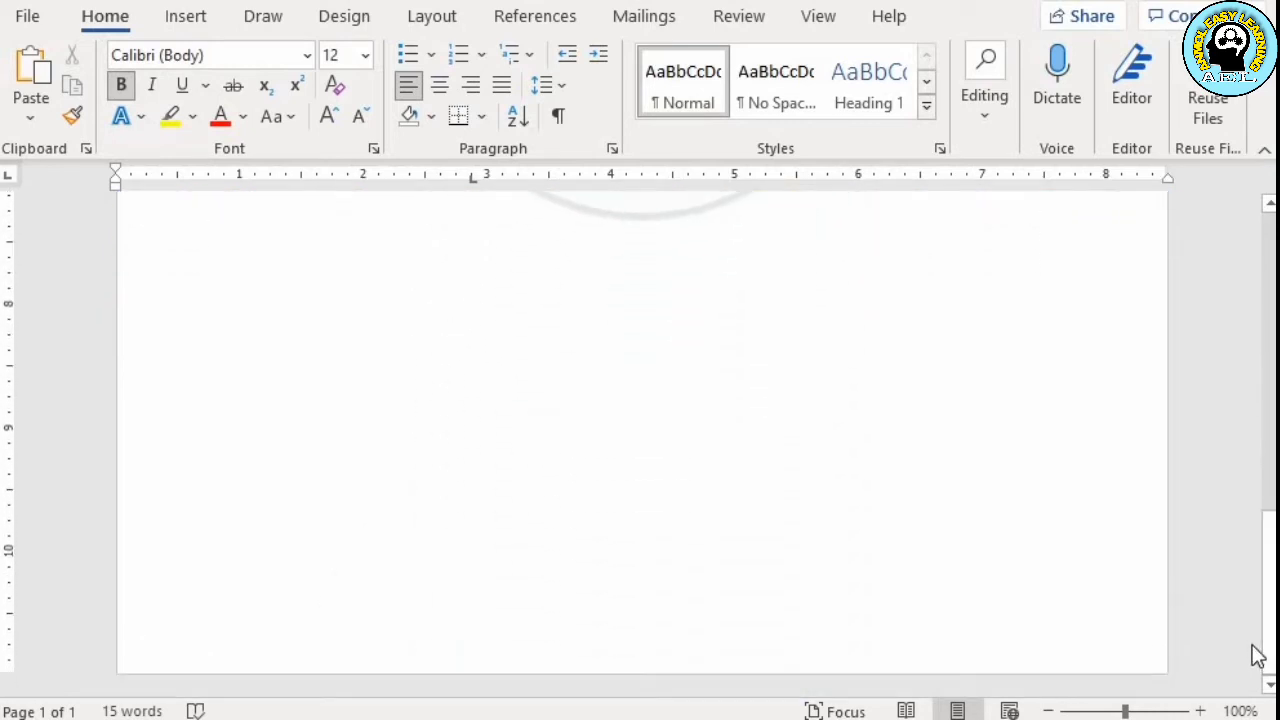
{"action": "left_click", "coordinate": [198, 25]}
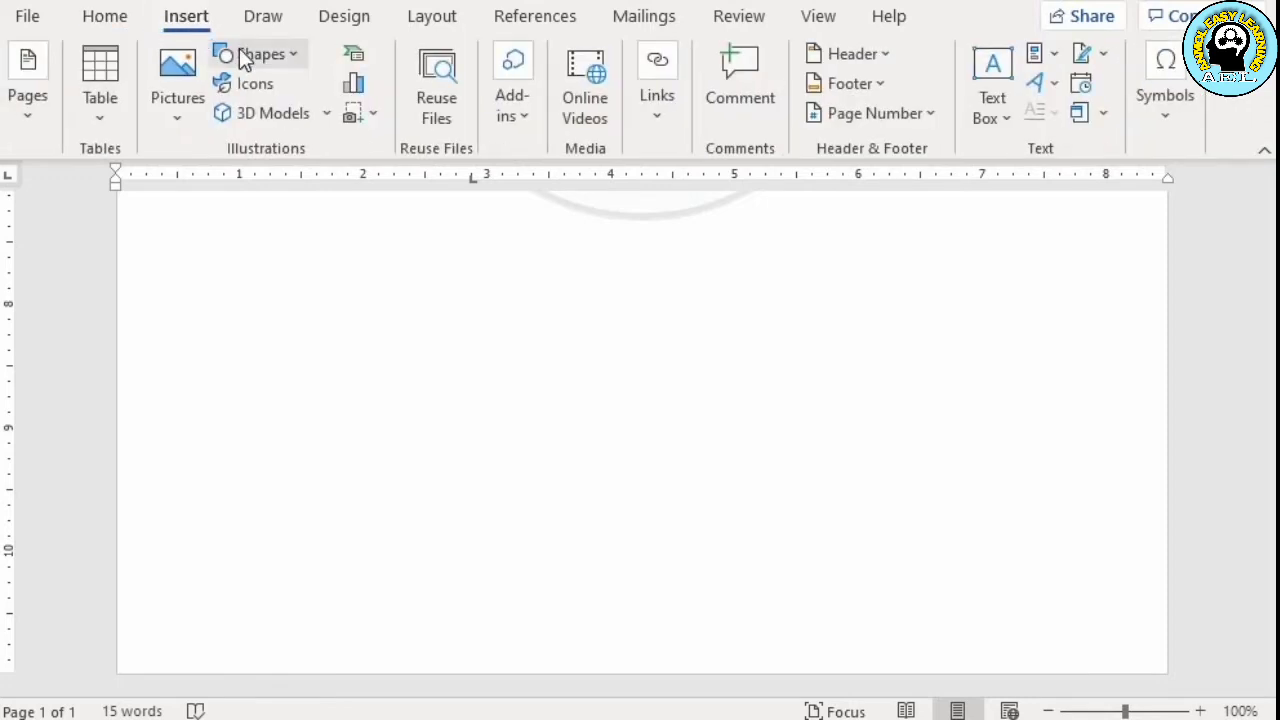
{"action": "left_click", "coordinate": [239, 50]}
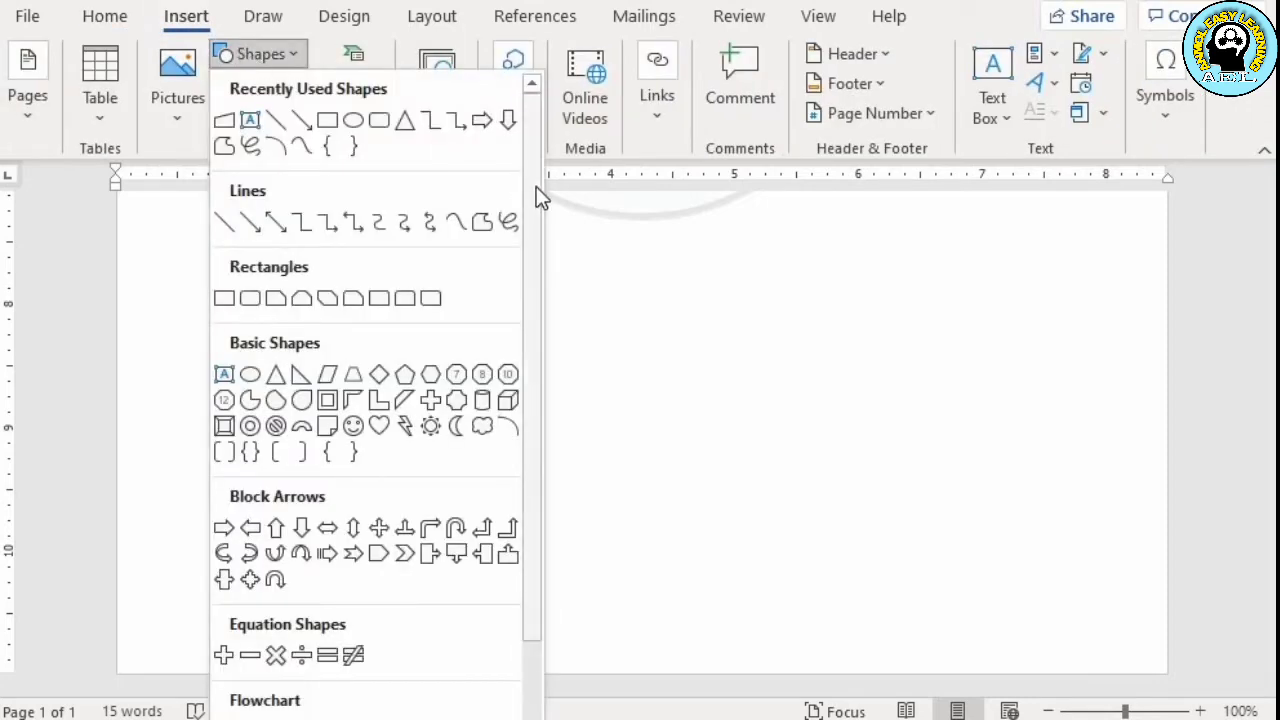
{"action": "left_click_drag", "start_coordinate": [536, 186], "coordinate": [538, 360]}
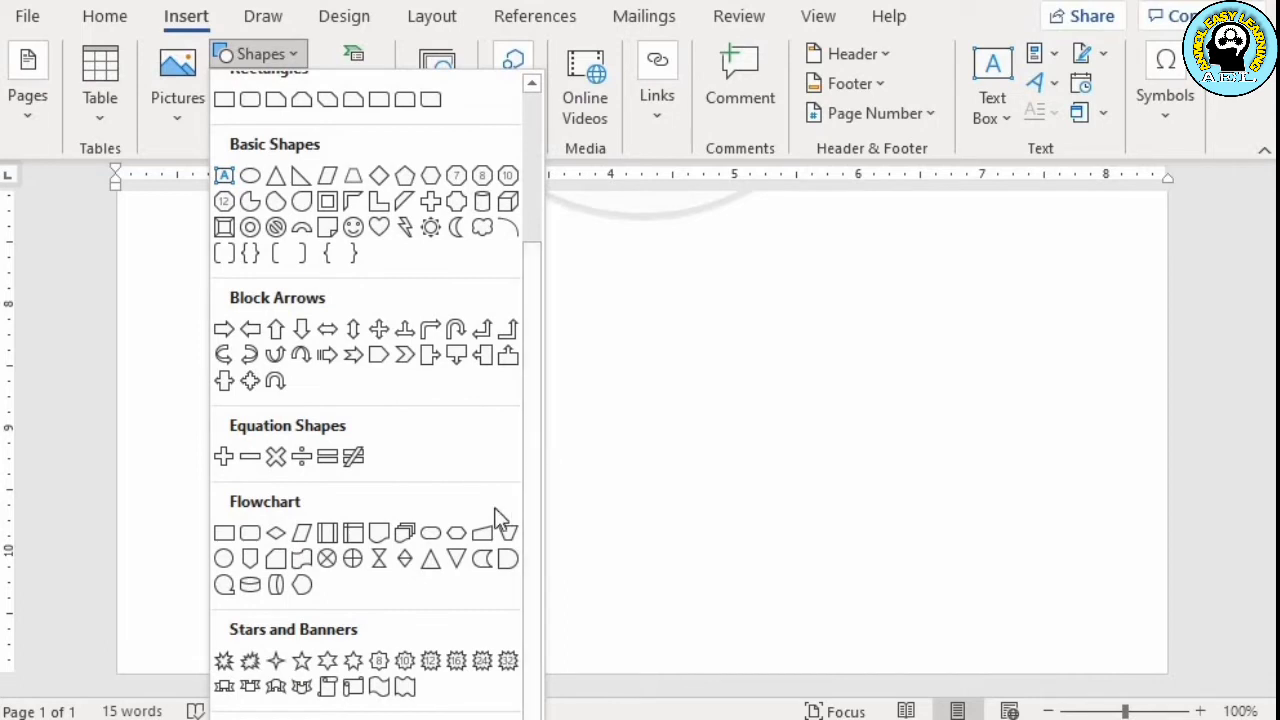
{"action": "left_click", "coordinate": [484, 532]}
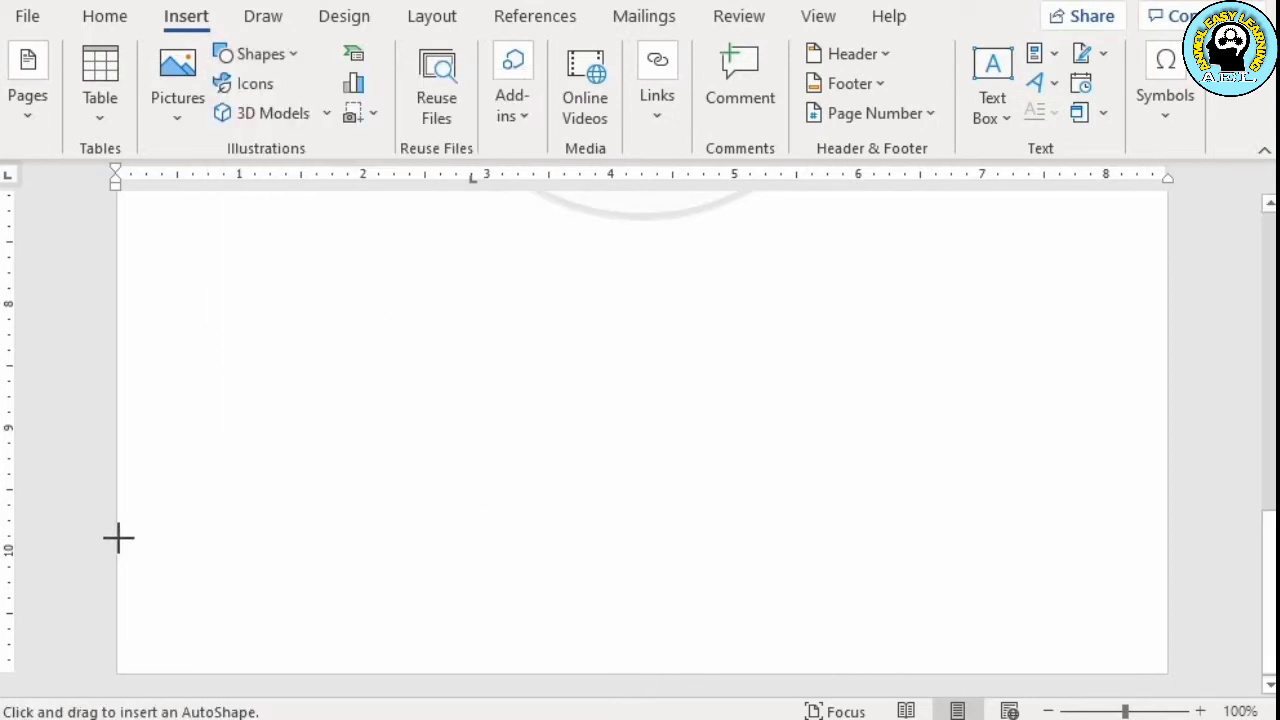
{"action": "mouse_move", "coordinate": [117, 538]}
{"action": "left_mouse_down"}
{"action": "mouse_move", "coordinate": [286, 606]}
{"action": "mouse_move", "coordinate": [446, 637]}
{"action": "mouse_move", "coordinate": [1117, 657]}
{"action": "mouse_move", "coordinate": [1168, 675]}
{"action": "left_mouse_up"}
{"action": "mouse_move", "coordinate": [1037, 606]}
{"action": "left_mouse_down"}
{"action": "mouse_move", "coordinate": [1037, 589]}
{"action": "mouse_move", "coordinate": [1039, 622]}
{"action": "left_mouse_up"}
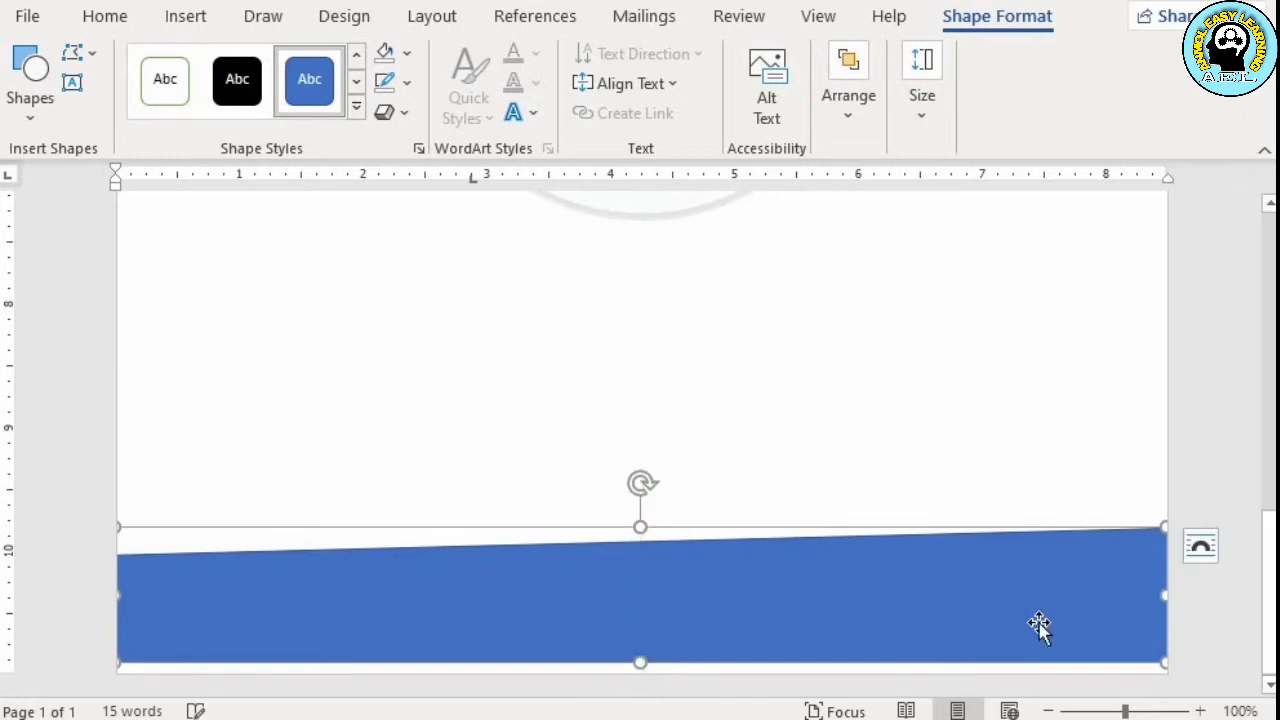
{"action": "left_click", "coordinate": [408, 55]}
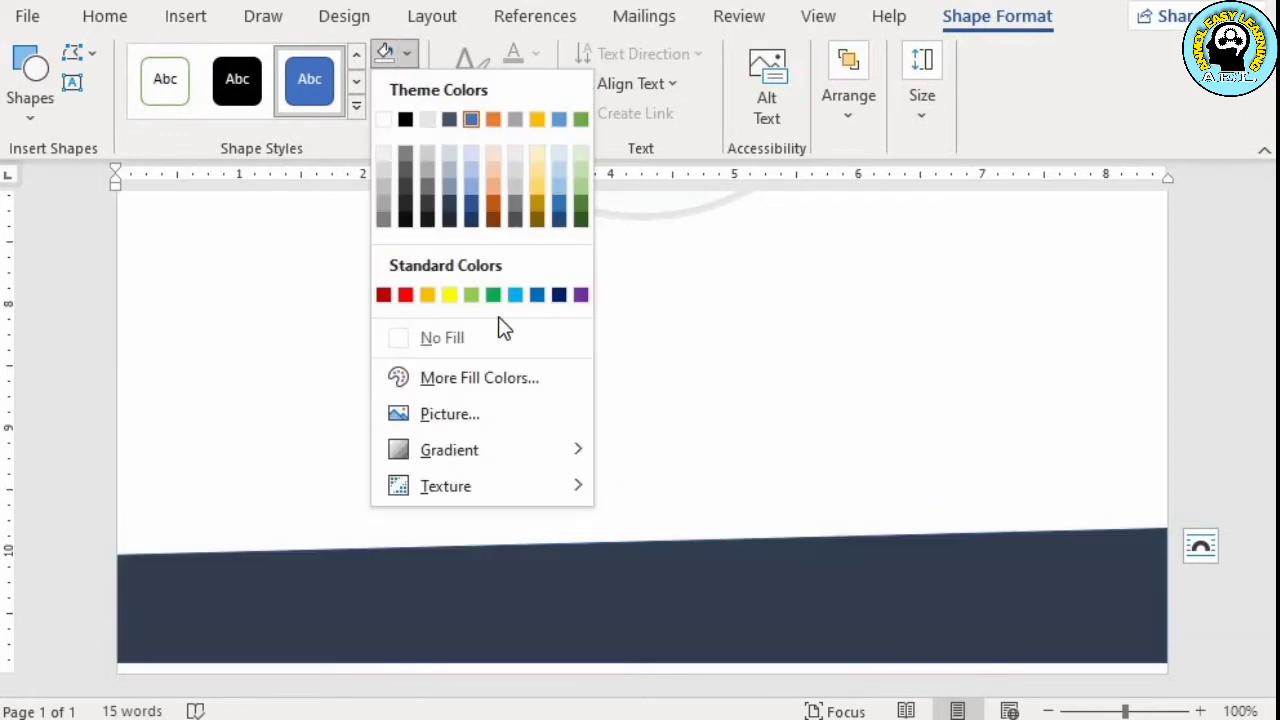
{"action": "left_click", "coordinate": [559, 292]}
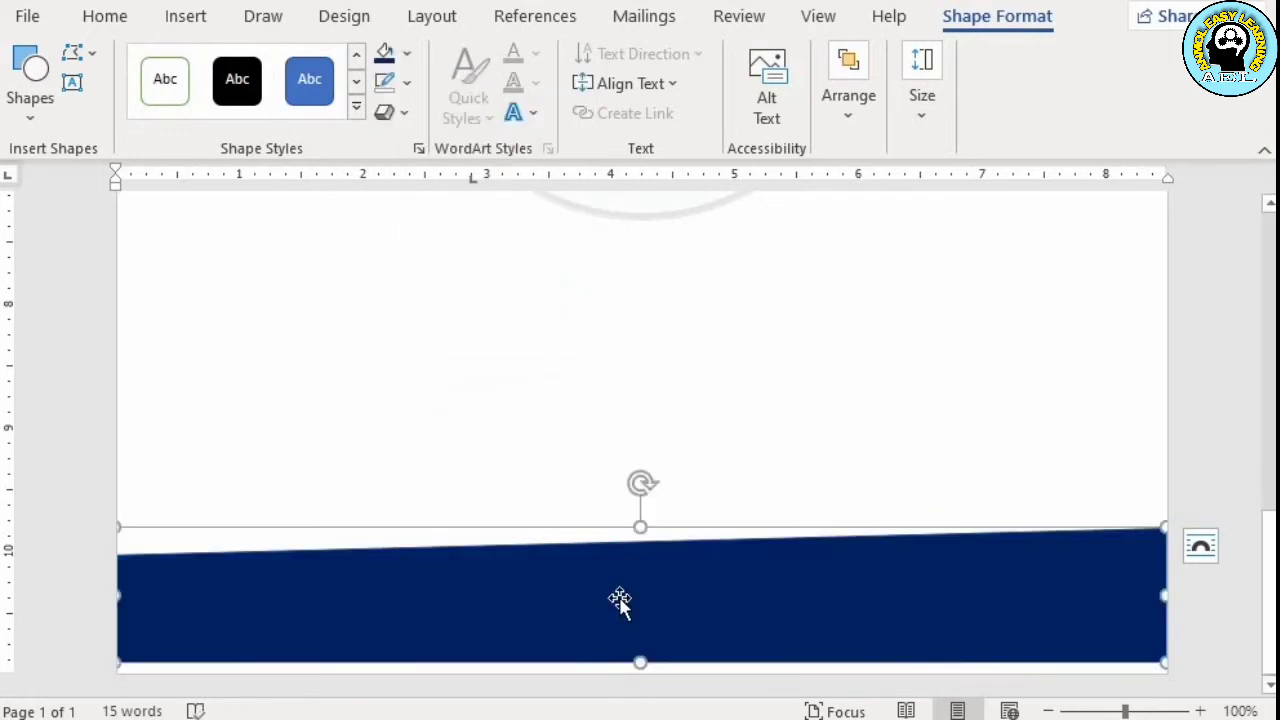
Duplicate the footer shape, fill the copy white, and align it slightly lower so a thin dark blue slanted stripe shows above it
{"action": "right_click", "coordinate": [618, 603]}
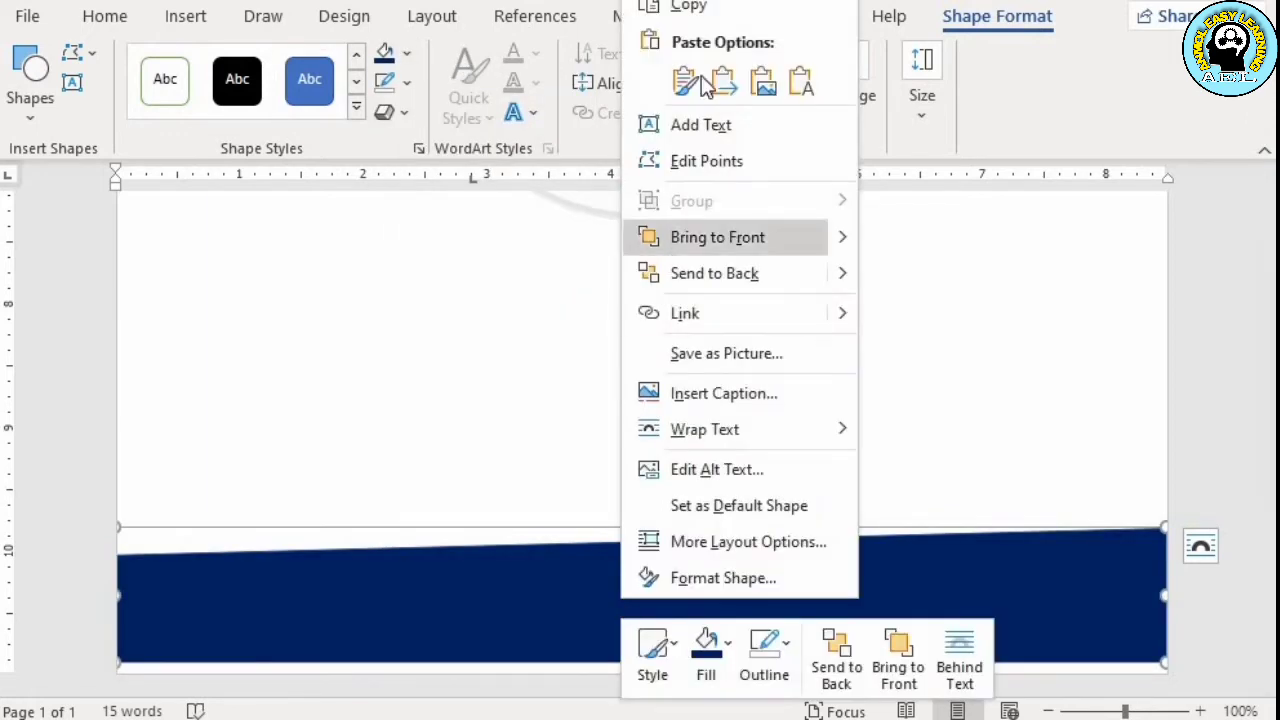
{"action": "left_click", "coordinate": [706, 13]}
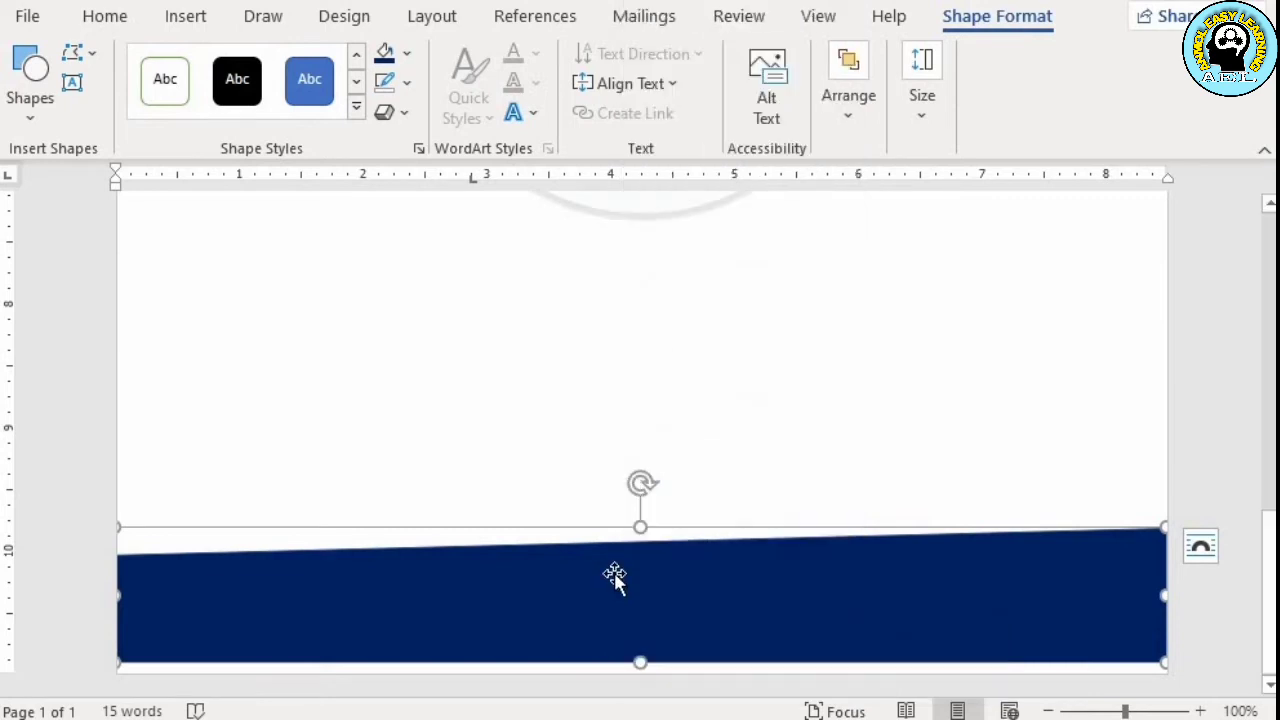
{"action": "right_click", "coordinate": [614, 577]}
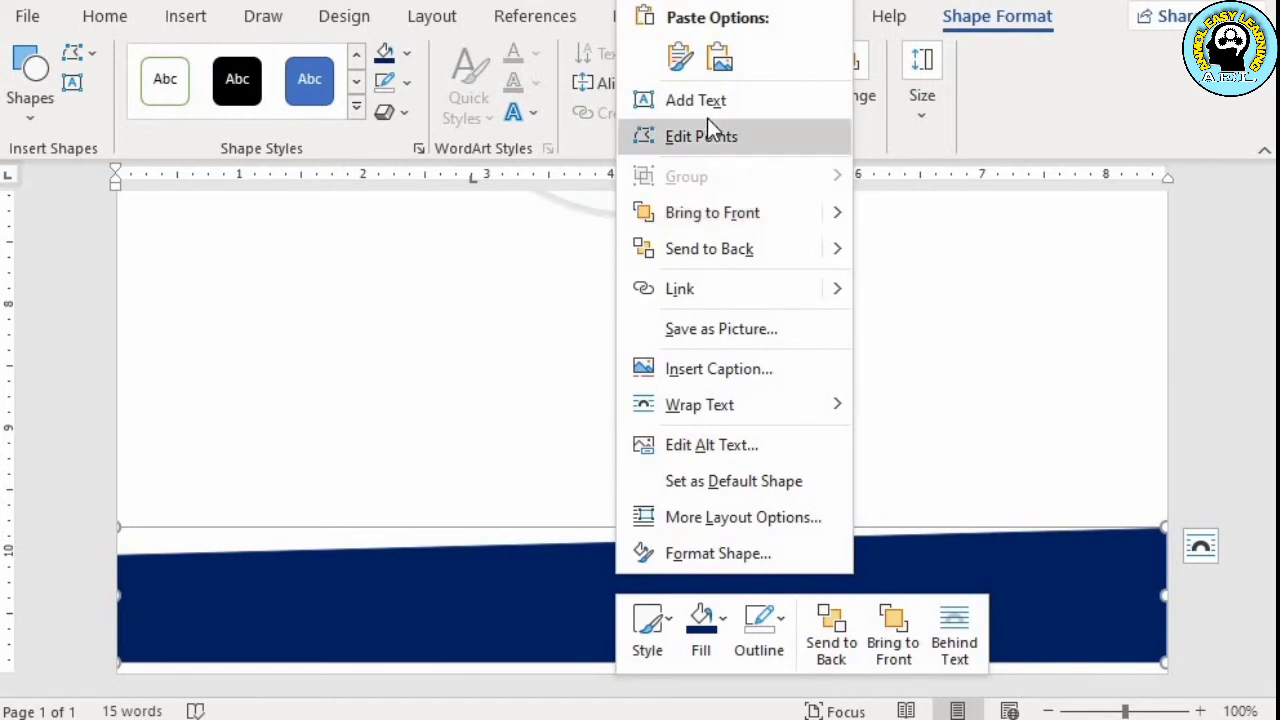
{"action": "left_click", "coordinate": [683, 61]}
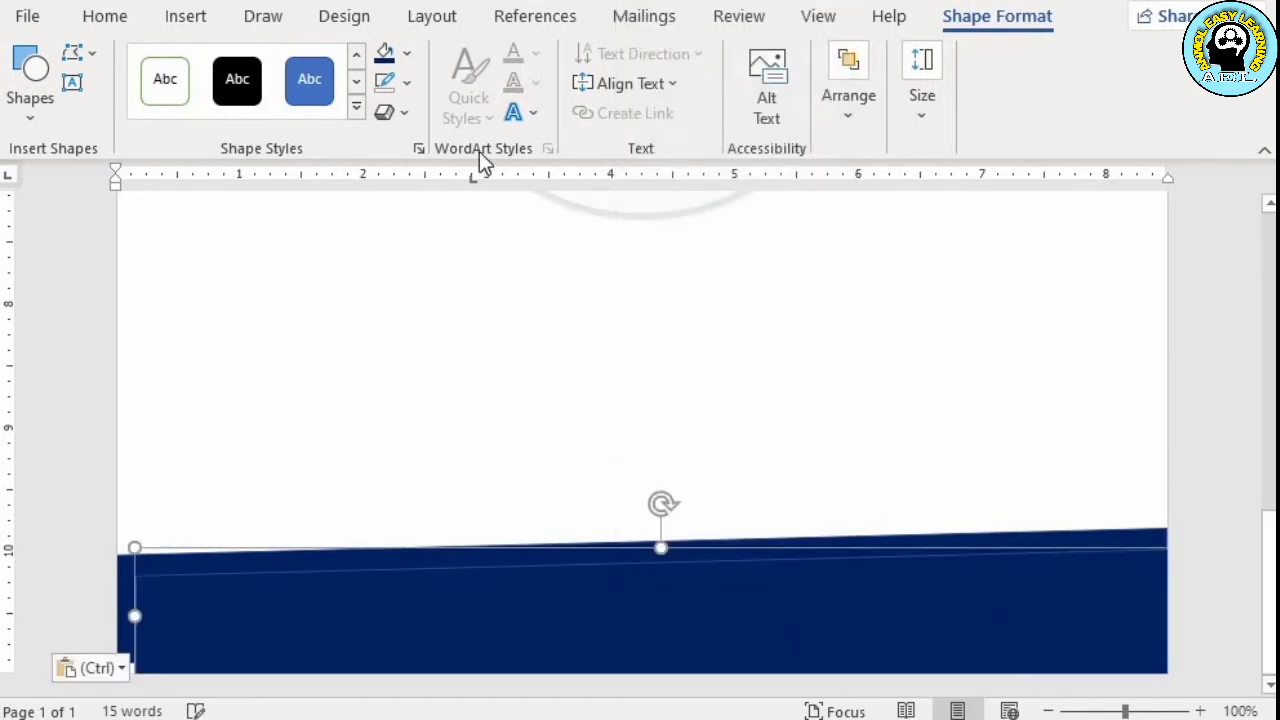
{"action": "left_click", "coordinate": [406, 54]}
{"action": "left_click", "coordinate": [386, 117]}
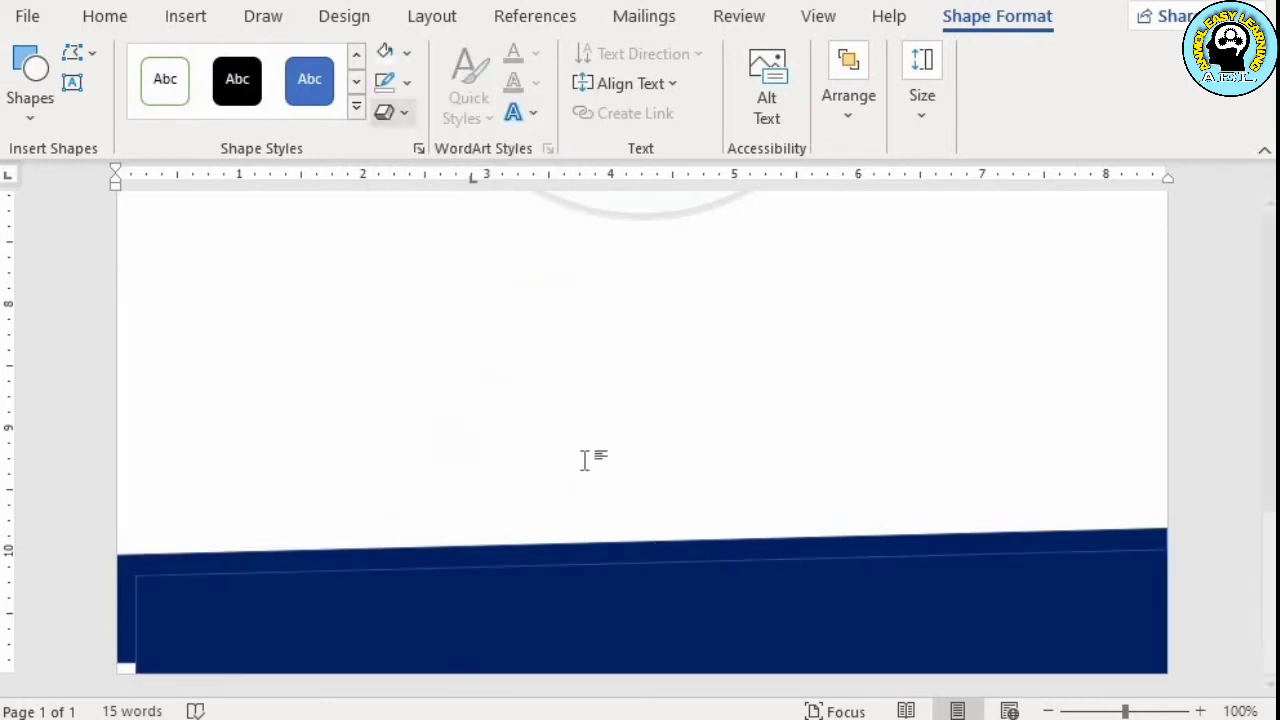
{"action": "left_click_drag", "start_coordinate": [679, 645], "coordinate": [659, 626]}
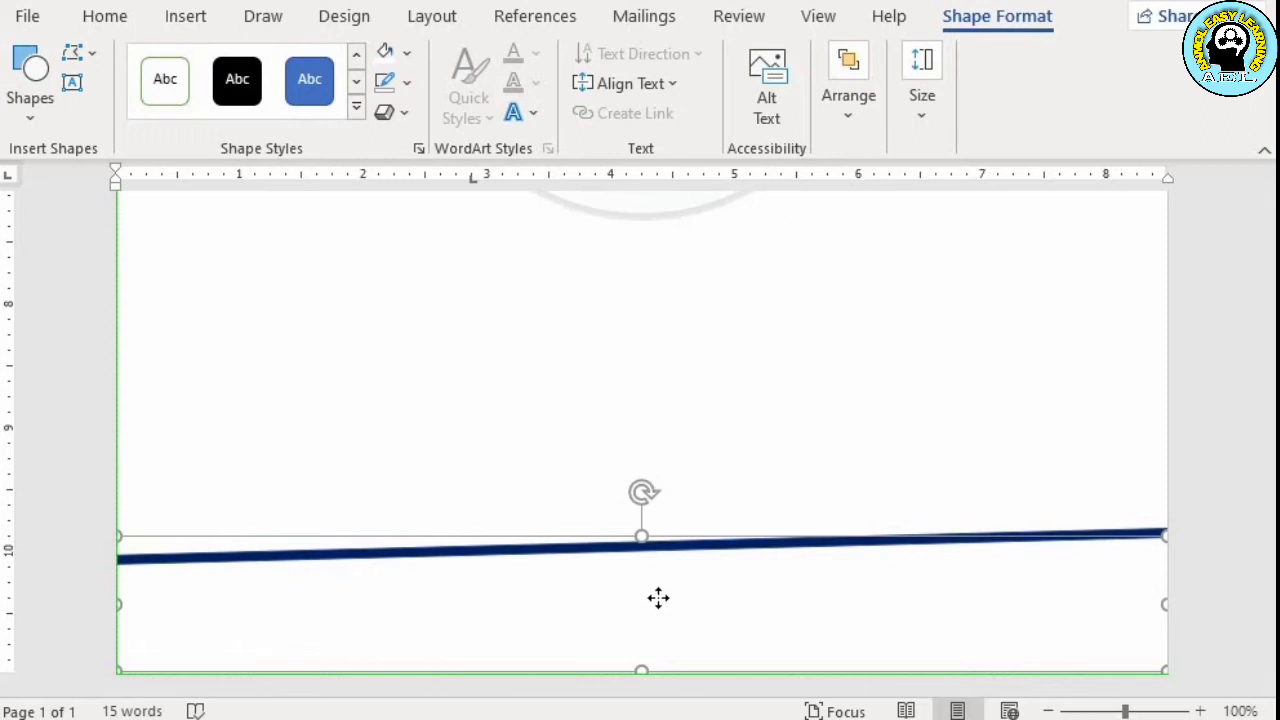
{"action": "mouse_move", "coordinate": [659, 620]}
{"action": "left_mouse_down"}
{"action": "mouse_move", "coordinate": [654, 560]}
{"action": "mouse_move", "coordinate": [655, 628]}
{"action": "left_mouse_up"}
Duplicate the white footer shape, fill the copy dark blue, and align it slightly lower so a thin white stripe remains above it
{"action": "right_click", "coordinate": [655, 632]}
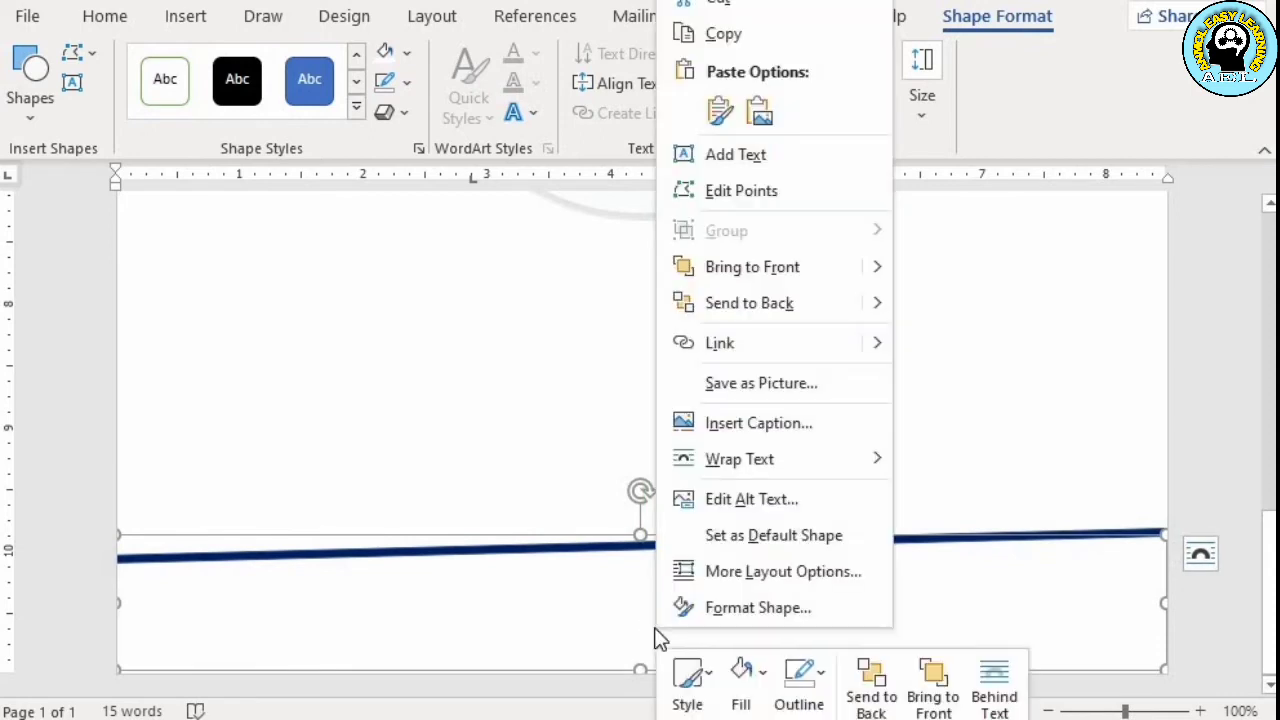
{"action": "left_click", "coordinate": [731, 40]}
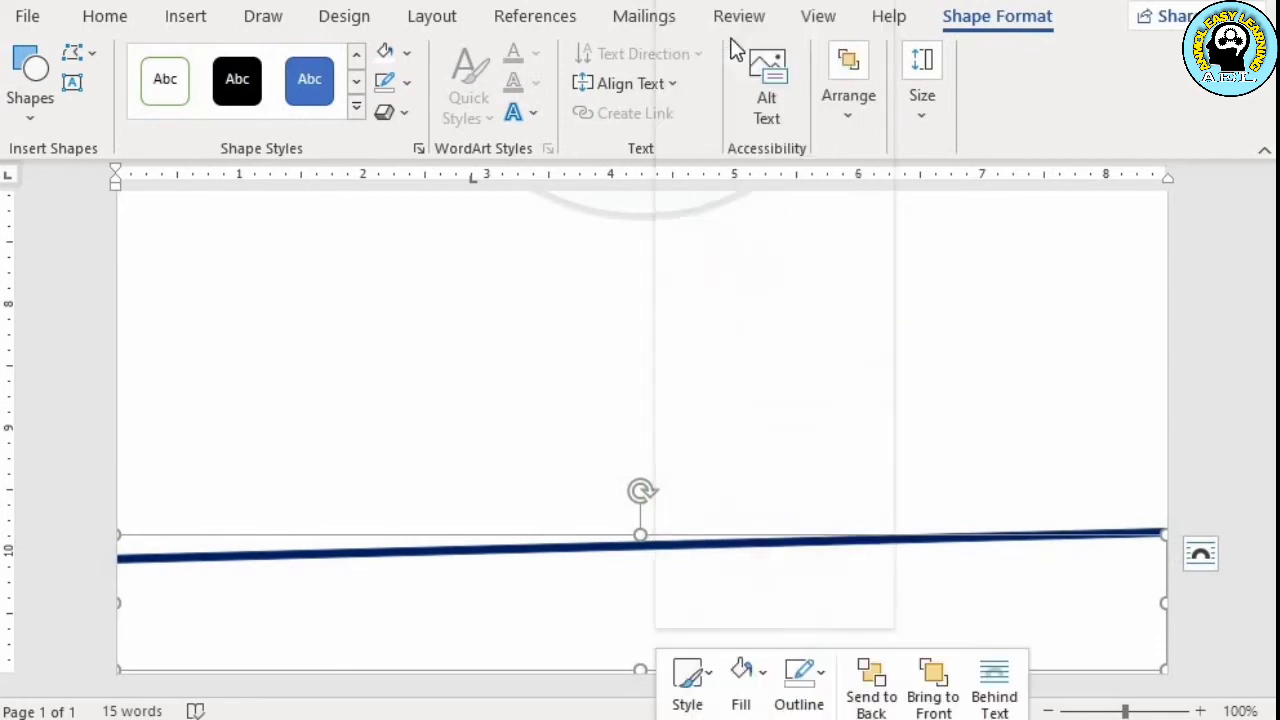
{"action": "right_click", "coordinate": [674, 592]}
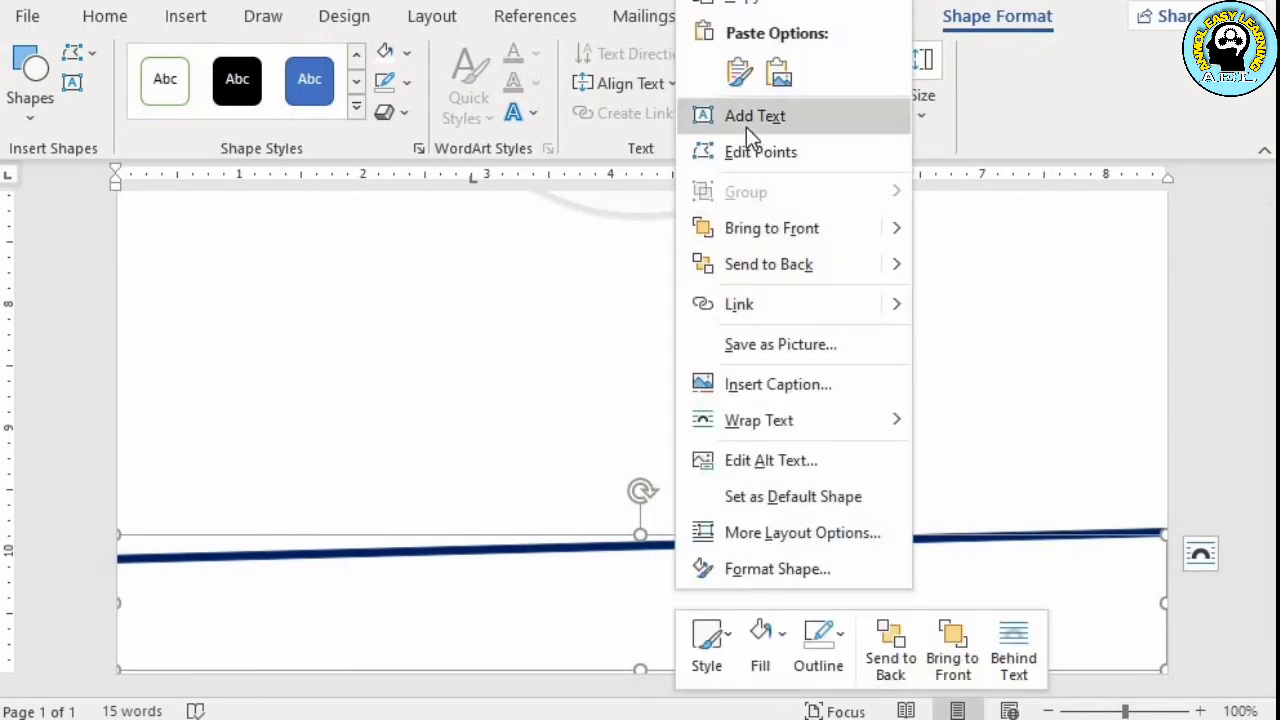
{"action": "left_click", "coordinate": [739, 72]}
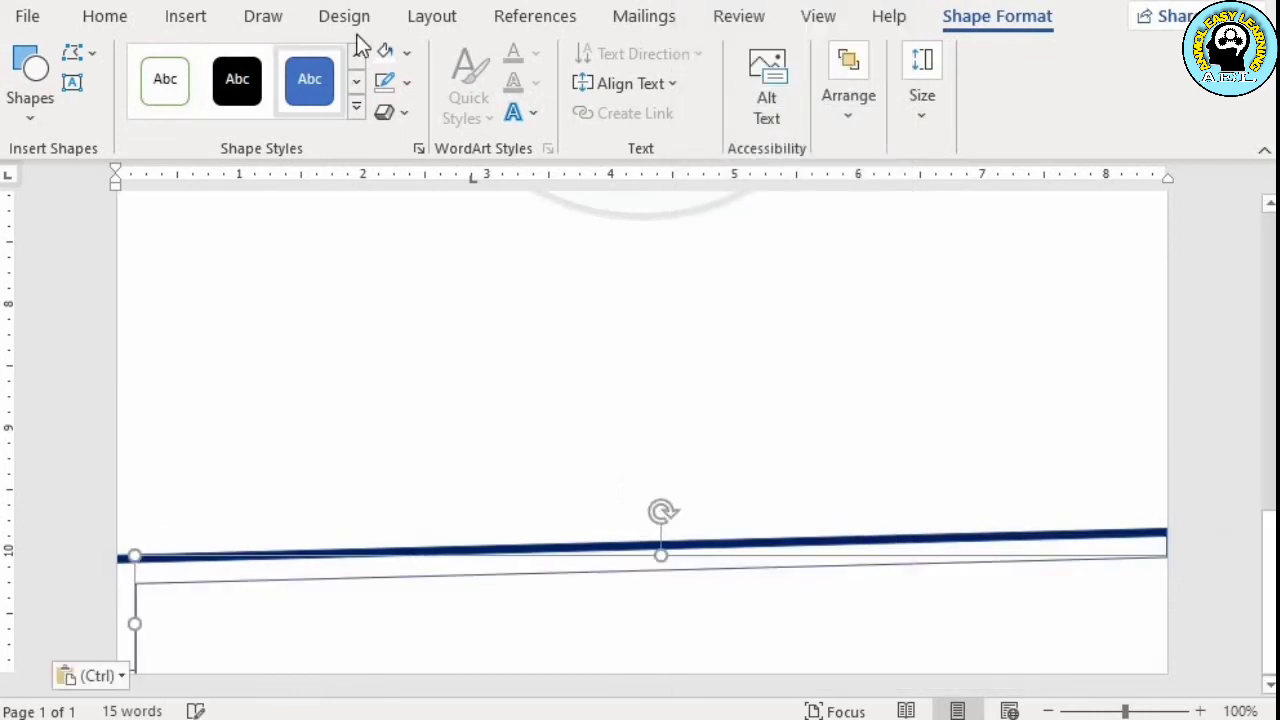
{"action": "left_click", "coordinate": [406, 52]}
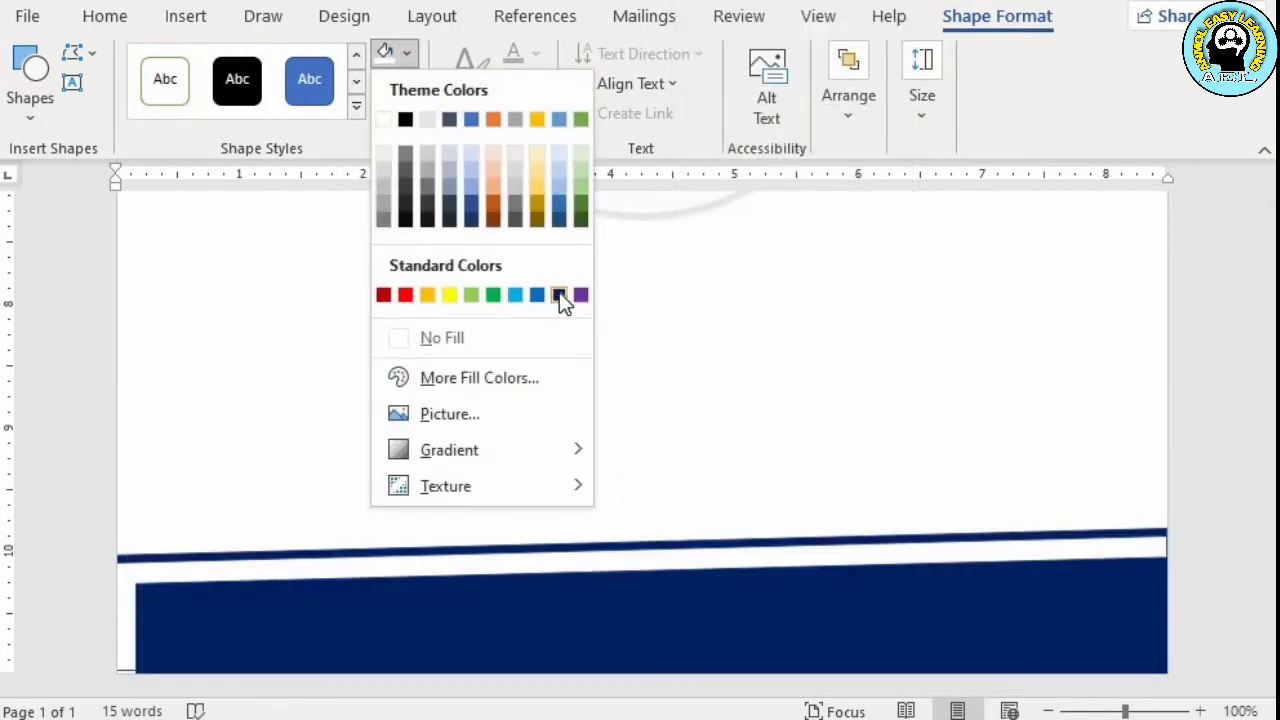
{"action": "left_click", "coordinate": [556, 295]}
{"action": "left_click_drag", "start_coordinate": [760, 651], "coordinate": [734, 630]}
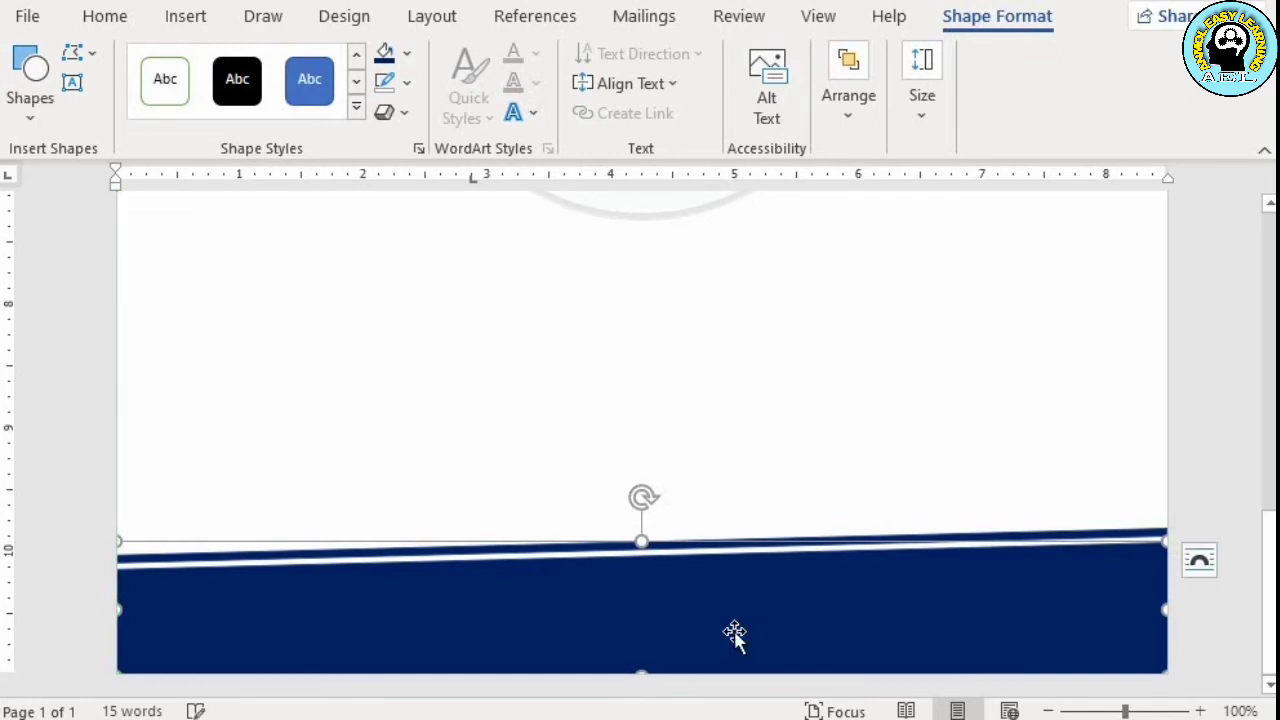
{"action": "scroll", "coordinate": [738, 417], "scroll_direction": "up", "scroll_amount": 5}
{"action": "left_click", "coordinate": [738, 417]}
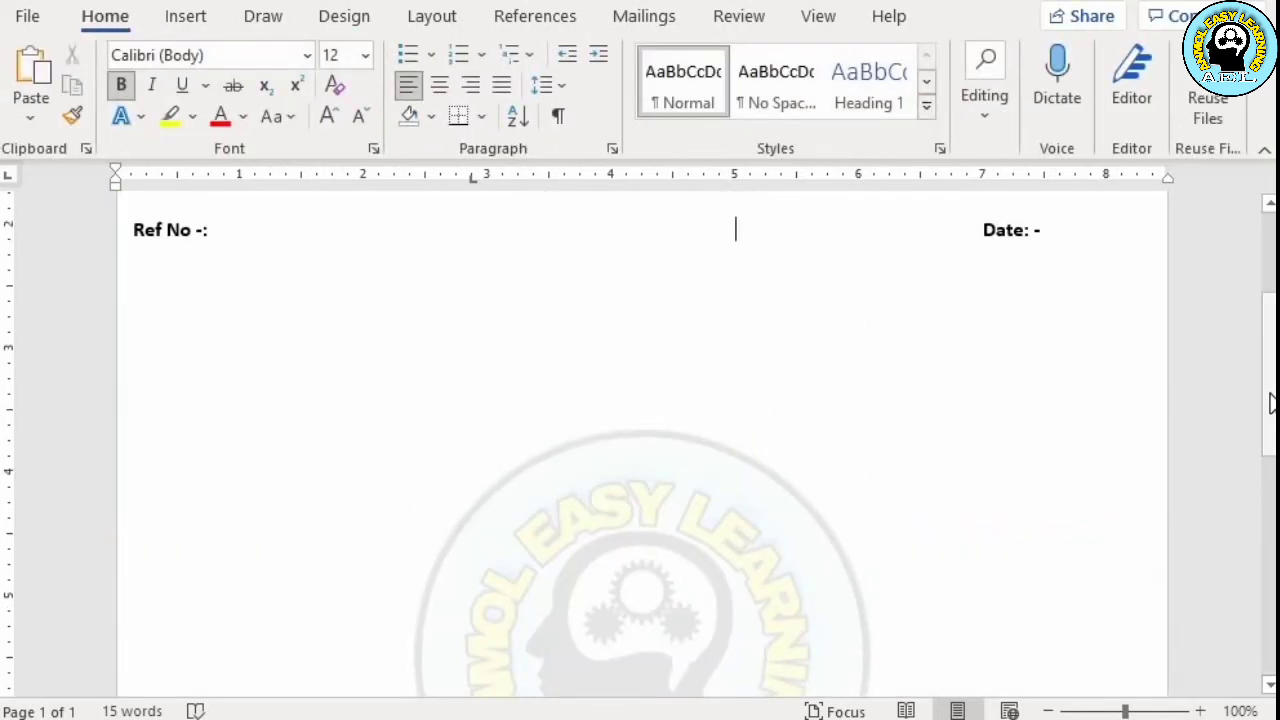
Draw a rectangle about 6 by 0.75 inches centered on the dark blue footer and paste the contact number and web address lines into it
{"action": "left_click_drag", "start_coordinate": [1270, 403], "coordinate": [1256, 638]}
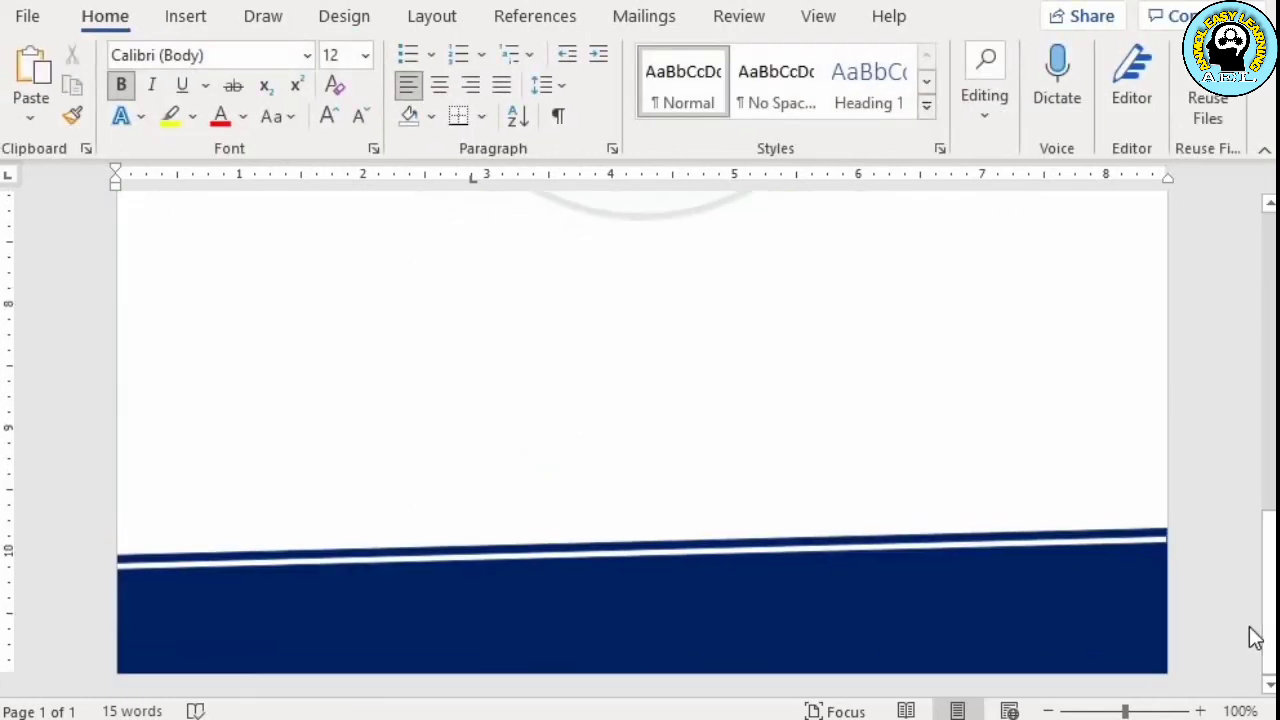
{"action": "left_click", "coordinate": [183, 22]}
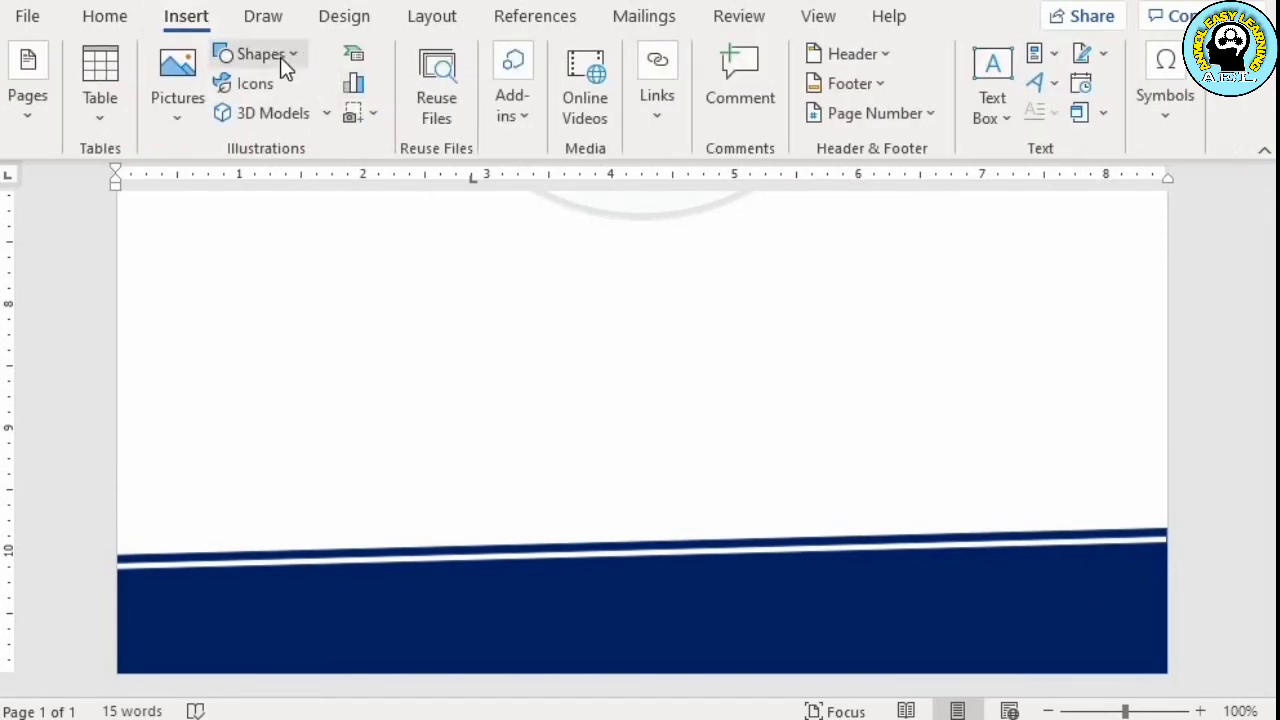
{"action": "left_click", "coordinate": [280, 55]}
{"action": "left_click", "coordinate": [328, 121]}
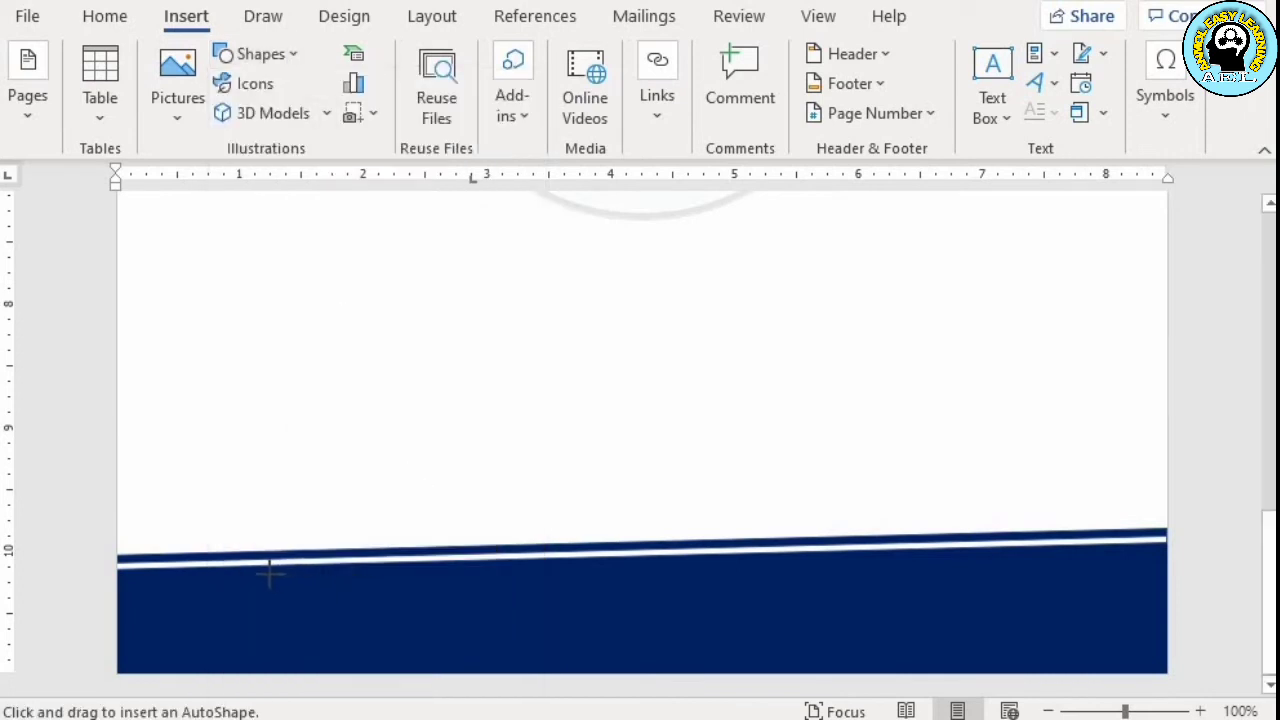
{"action": "left_click_drag", "start_coordinate": [270, 573], "coordinate": [1017, 665]}
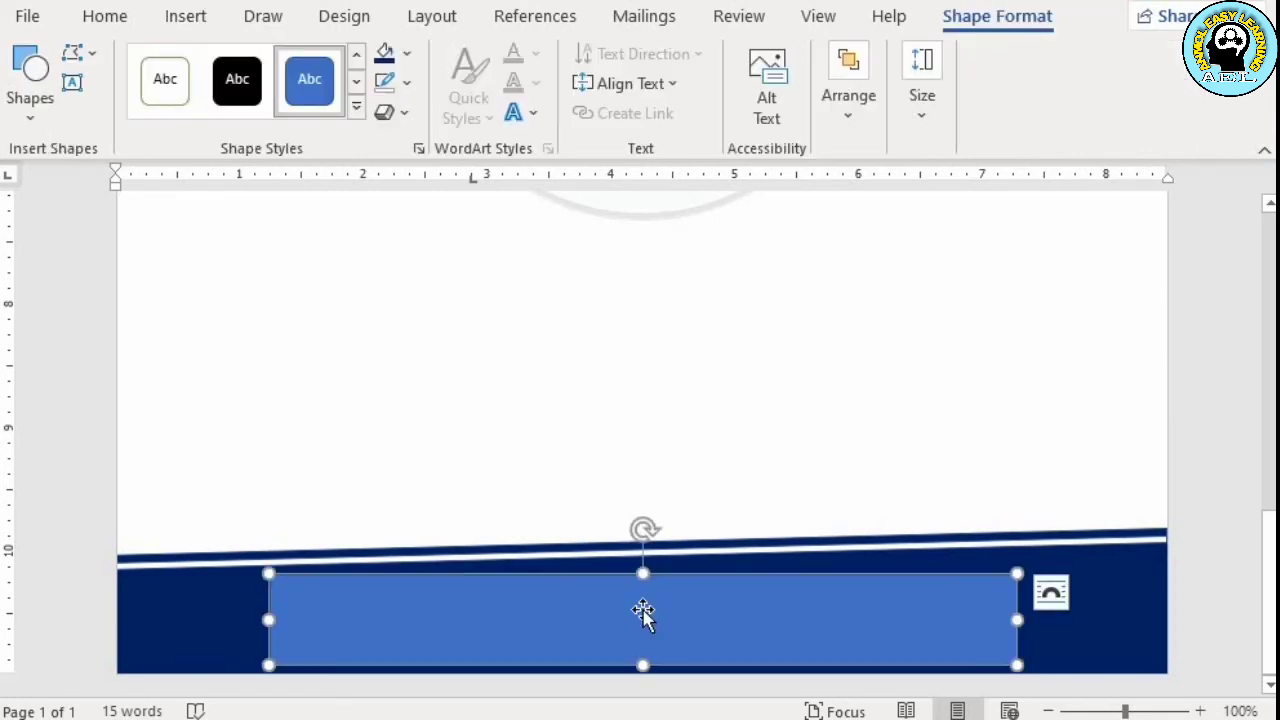
{"action": "key", "text": "ctrl+v"}
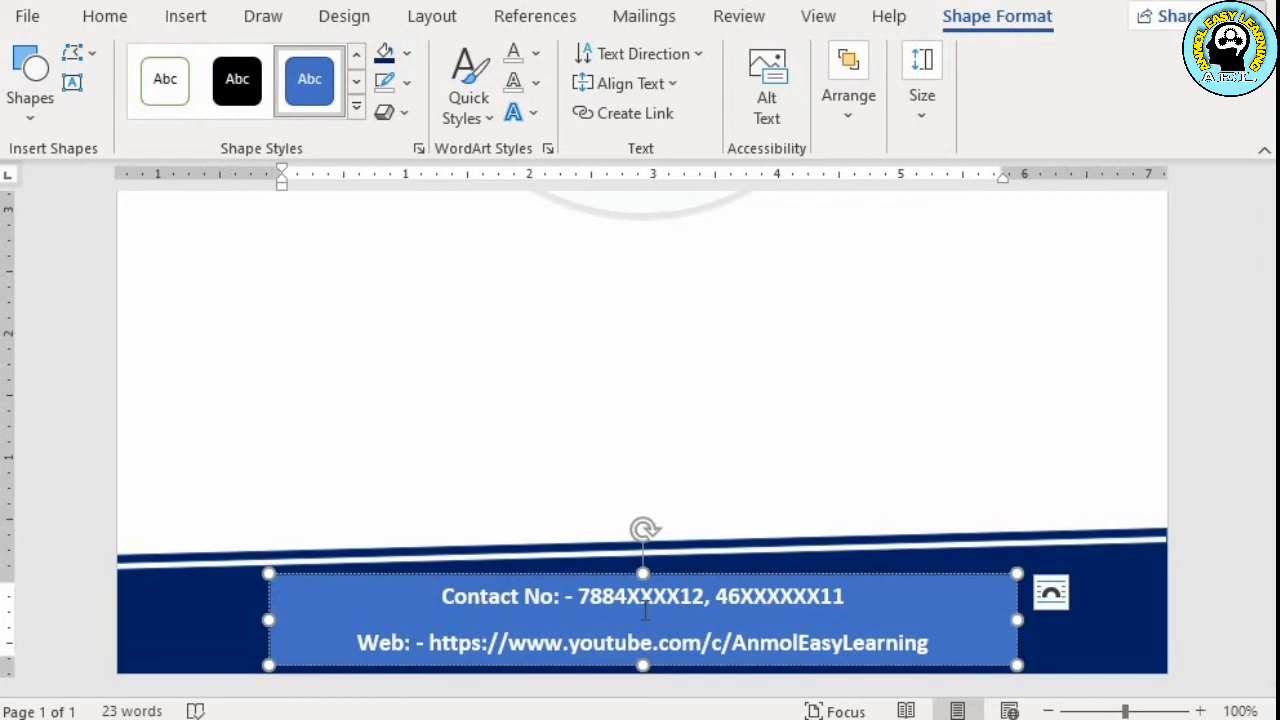
Select all text in the footer rectangle and open its font size for editing
{"action": "key", "text": "ctrl+a"}
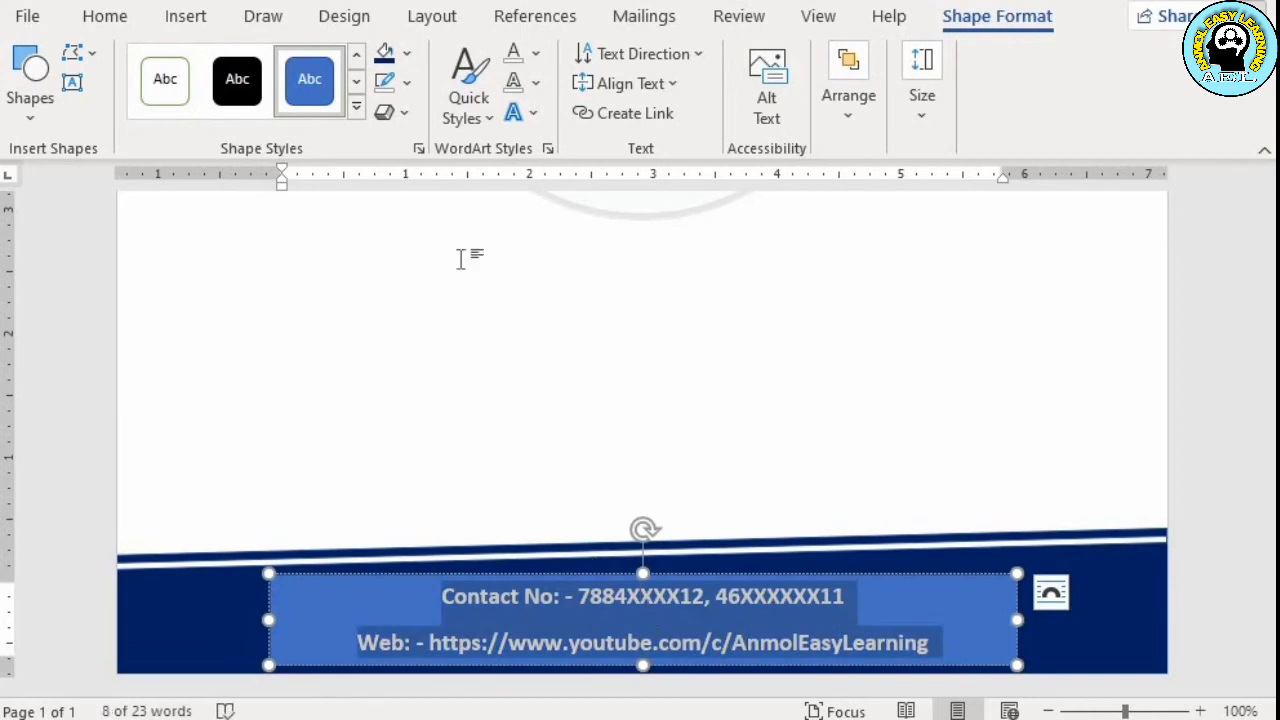
{"action": "left_click", "coordinate": [105, 17]}
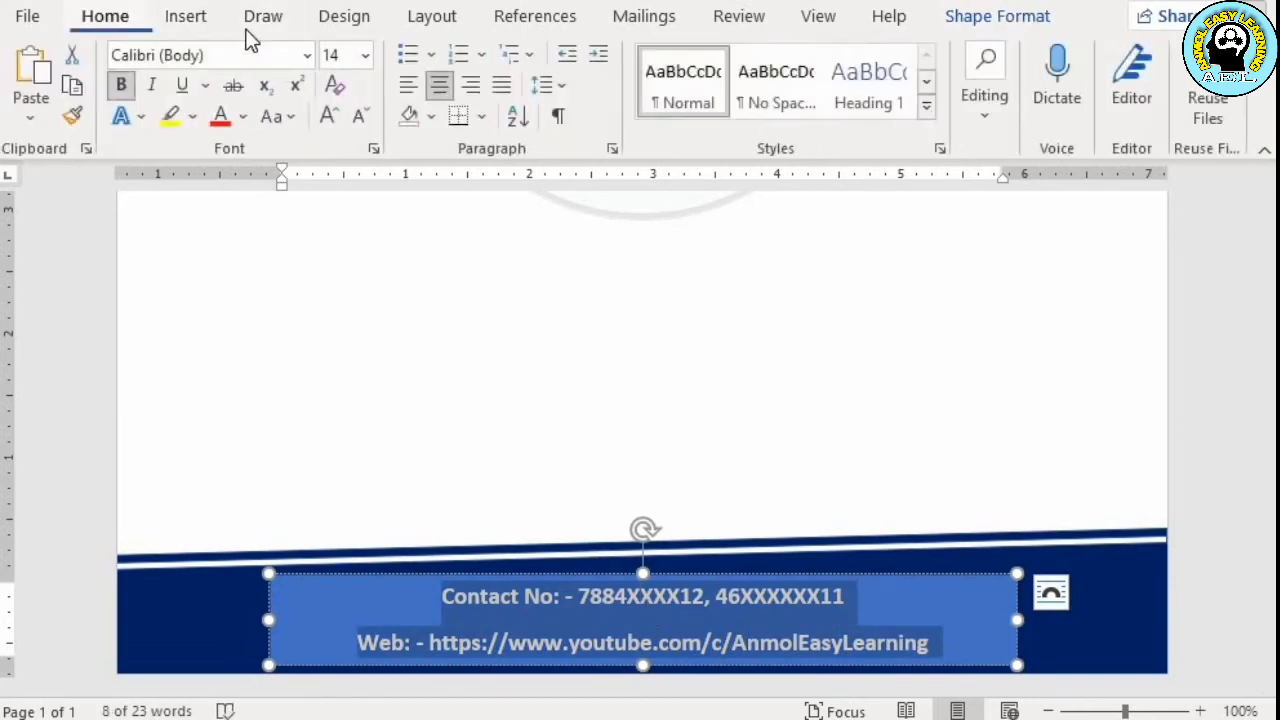
{"action": "left_click", "coordinate": [341, 55]}
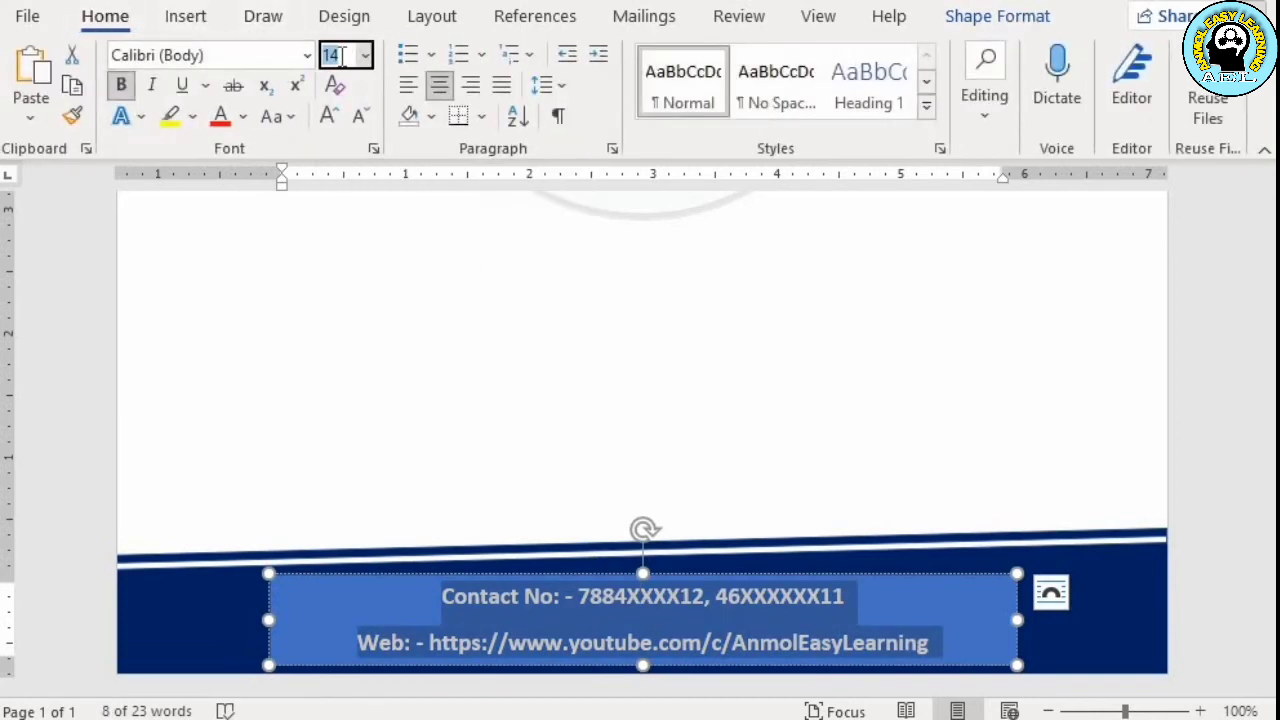